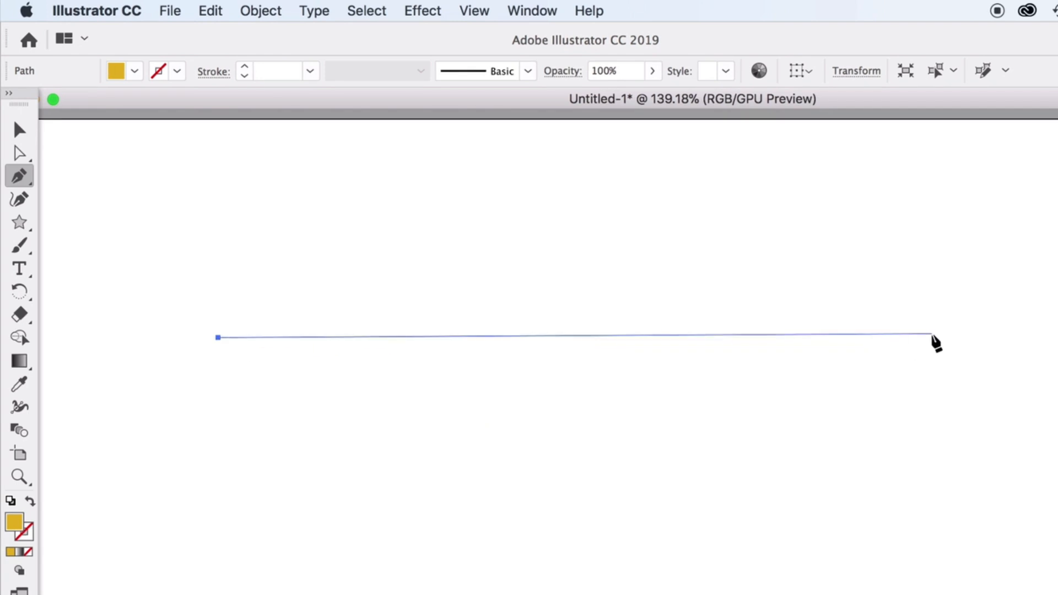
- Complete the straight horizontal path, swap its fill and stroke so it has a gold stroke and no fill, and deselect it
{"action": "left_click", "coordinate": [932, 334]}
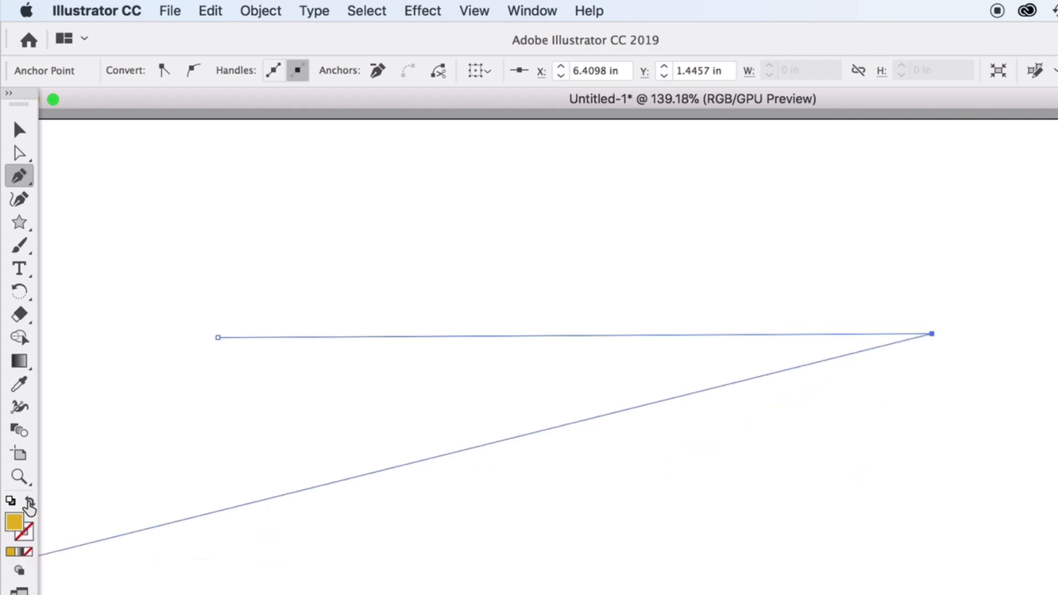
{"action": "left_click", "coordinate": [30, 503]}
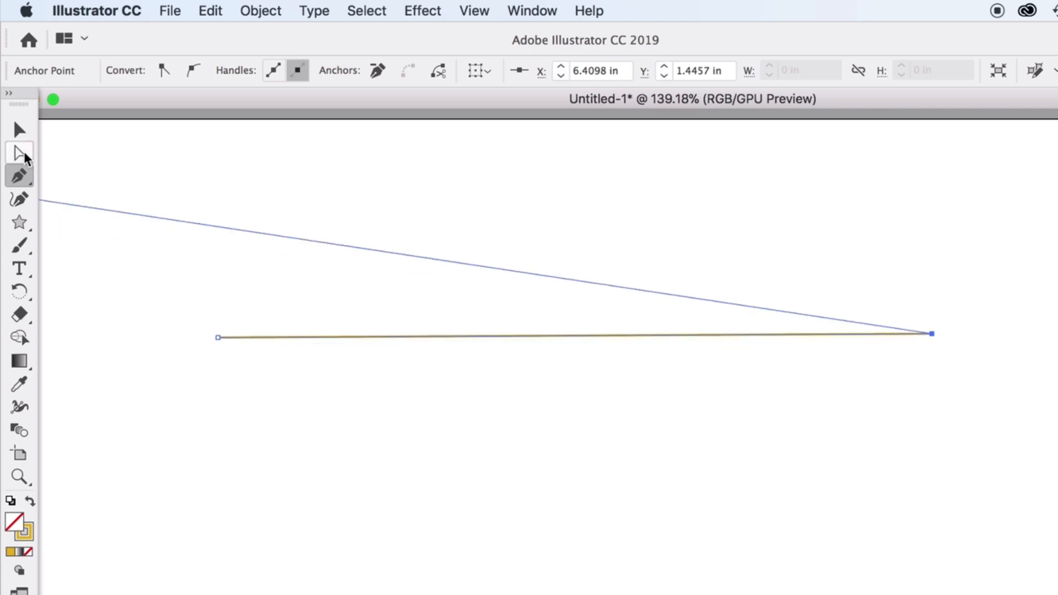
{"action": "left_click", "coordinate": [21, 133]}
{"action": "left_click", "coordinate": [94, 165]}
- Move the straight gold line upward on the artboard and deselect it
{"action": "left_click_drag", "start_coordinate": [403, 337], "coordinate": [428, 265]}
{"action": "left_click", "coordinate": [482, 362]}
- Draw a closed triangle of straight segments below the line with the Pen tool and deselect it
{"action": "left_click", "coordinate": [19, 177]}
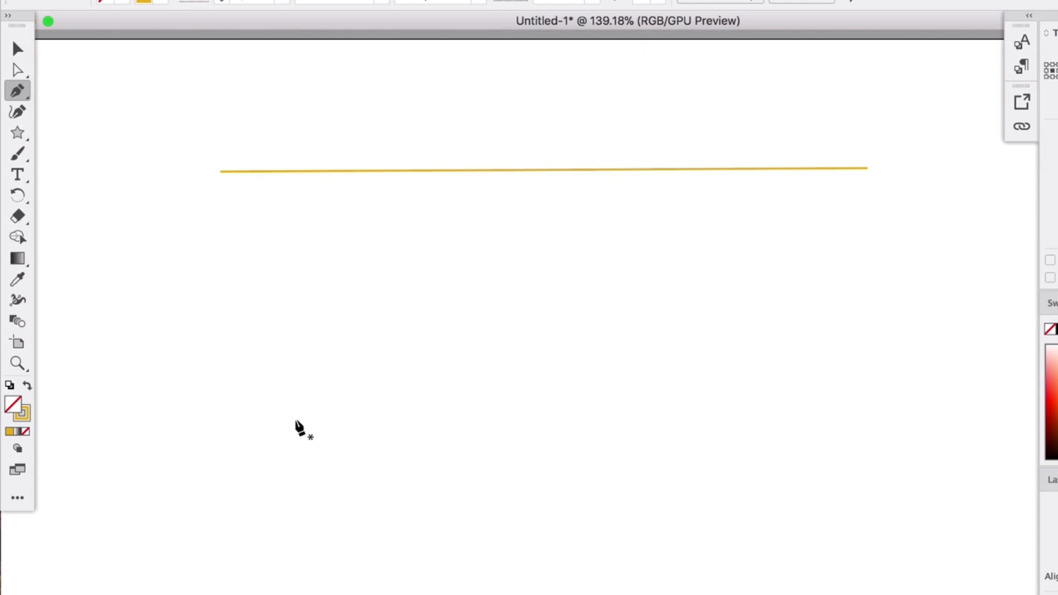
{"action": "left_click", "coordinate": [328, 473]}
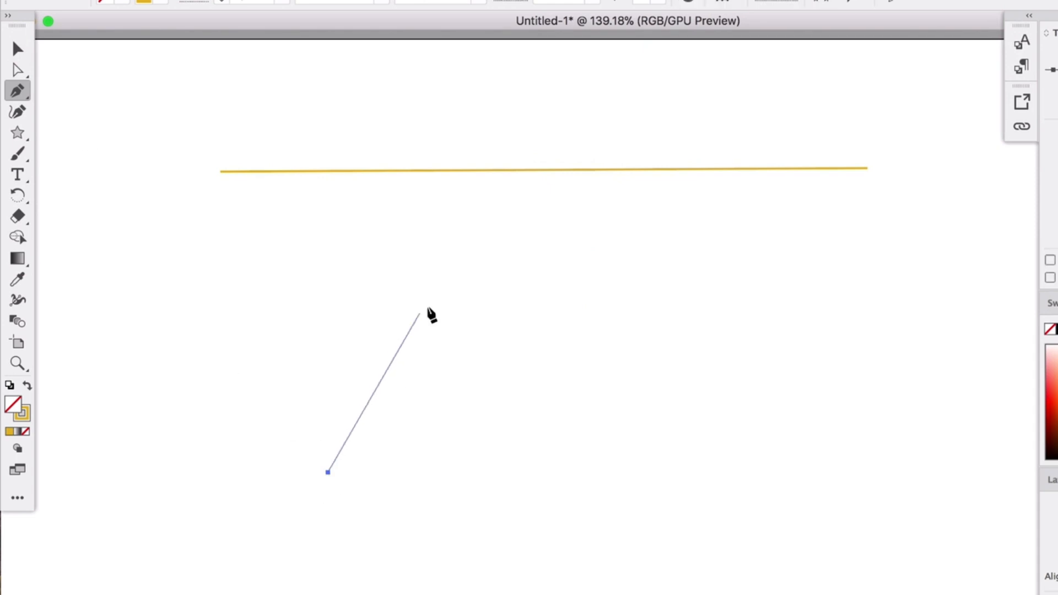
{"action": "left_click", "coordinate": [475, 237]}
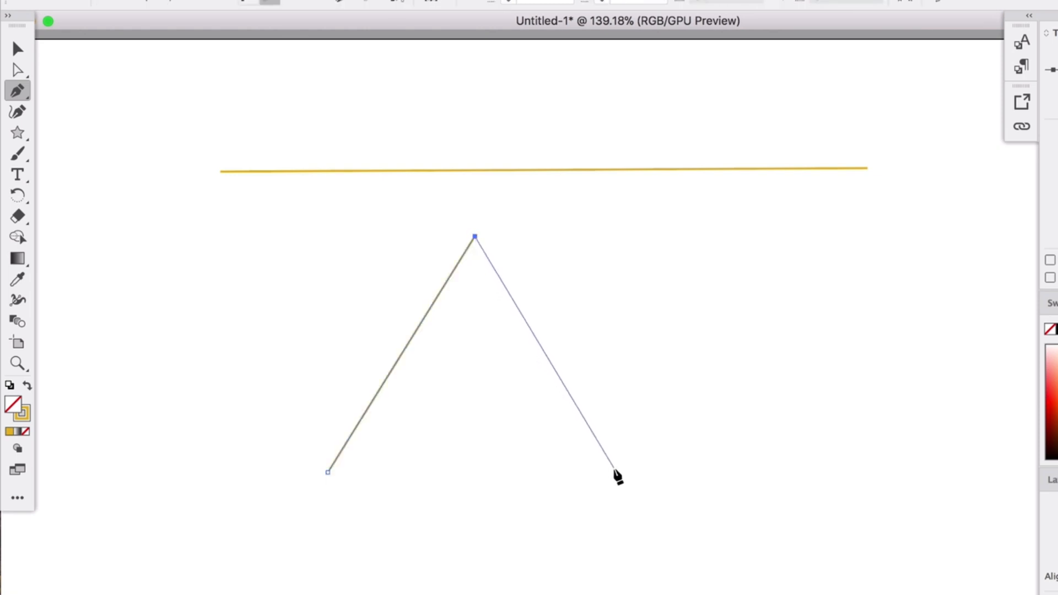
{"action": "left_click", "coordinate": [614, 469]}
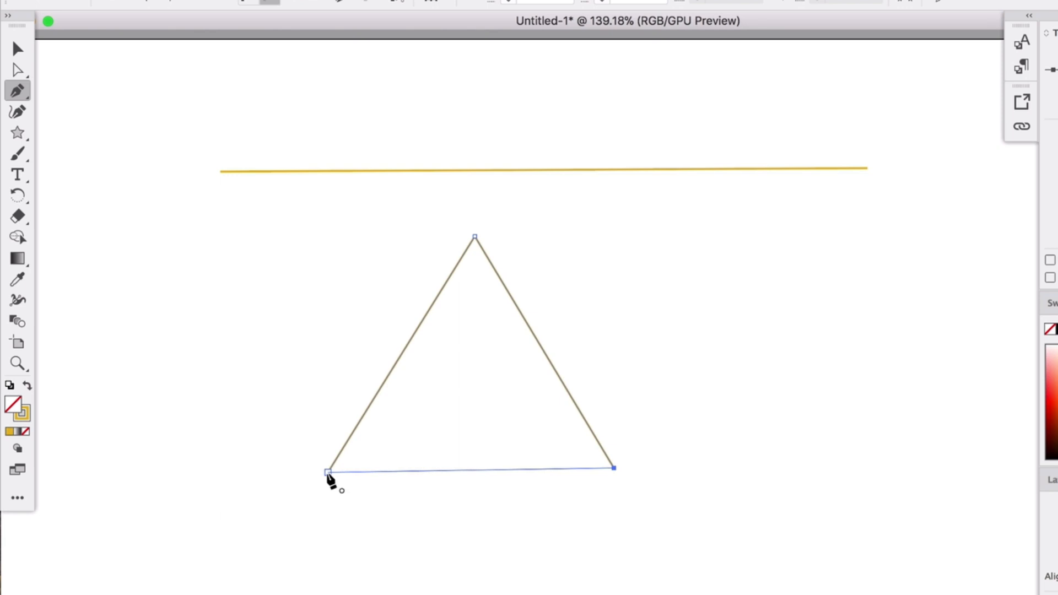
{"action": "left_click", "coordinate": [328, 473]}
{"action": "left_click", "coordinate": [17, 48]}
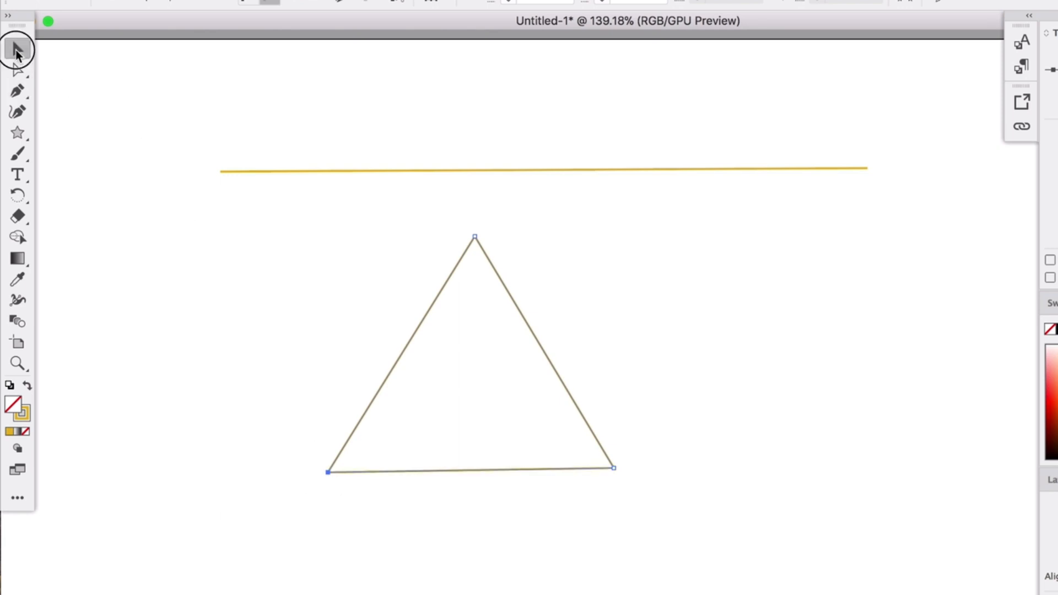
{"action": "left_click", "coordinate": [699, 469]}
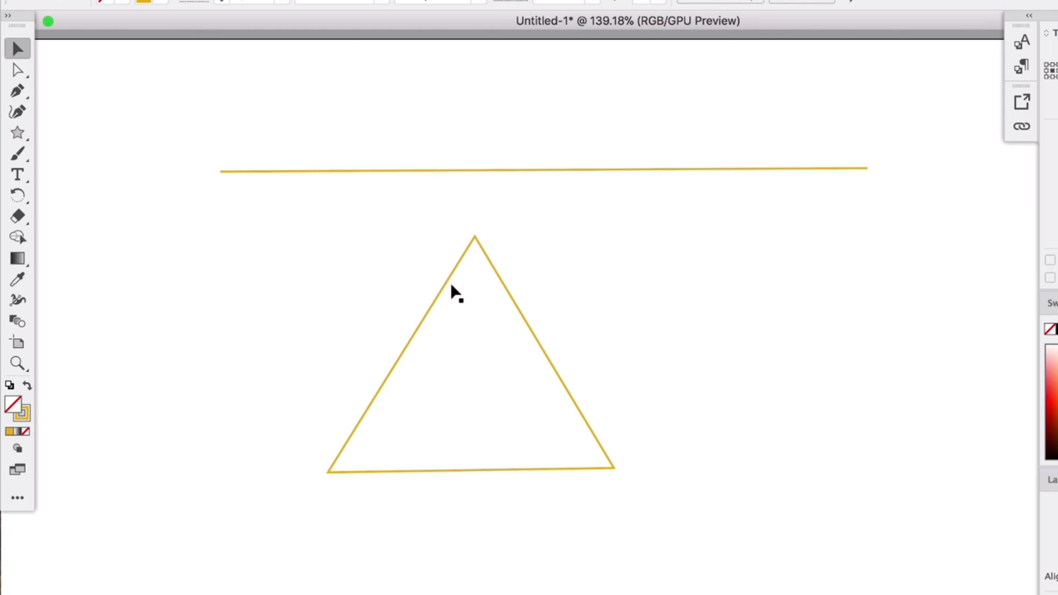
- Reshape the triangle by lowering its right base anchor to level the base and moving its apex anchor down
{"action": "left_click", "coordinate": [494, 270]}
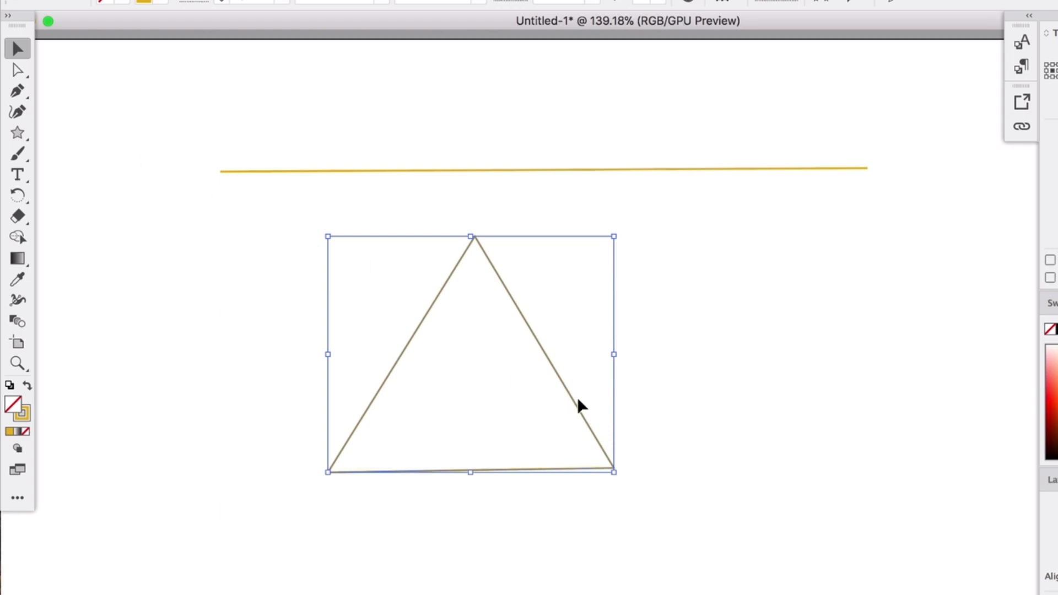
{"action": "scroll", "coordinate": [572, 397], "scroll_direction": "up", "scroll_amount": 5}
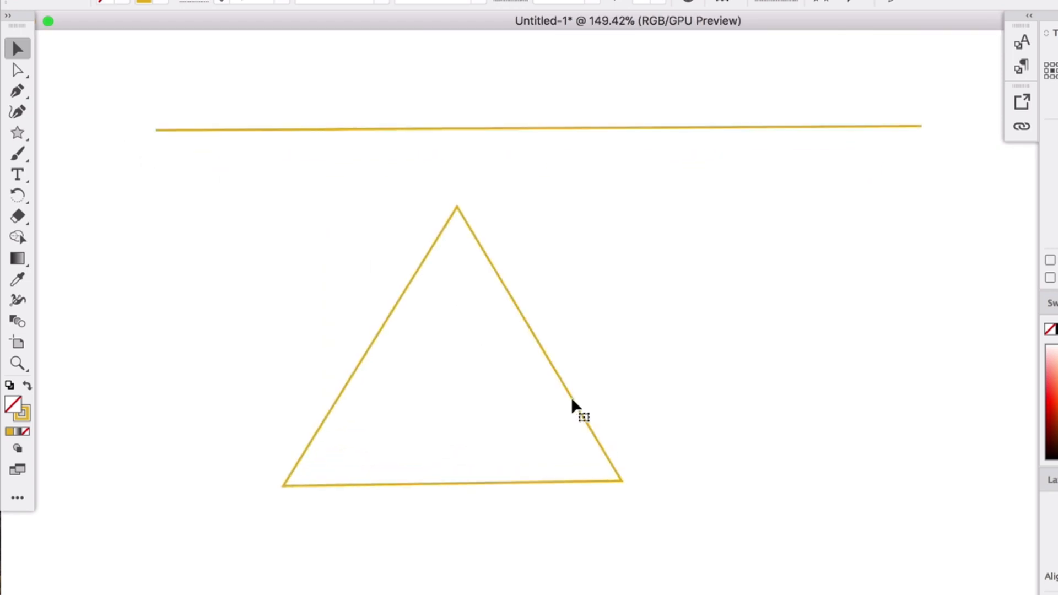
{"action": "left_click", "coordinate": [16, 71]}
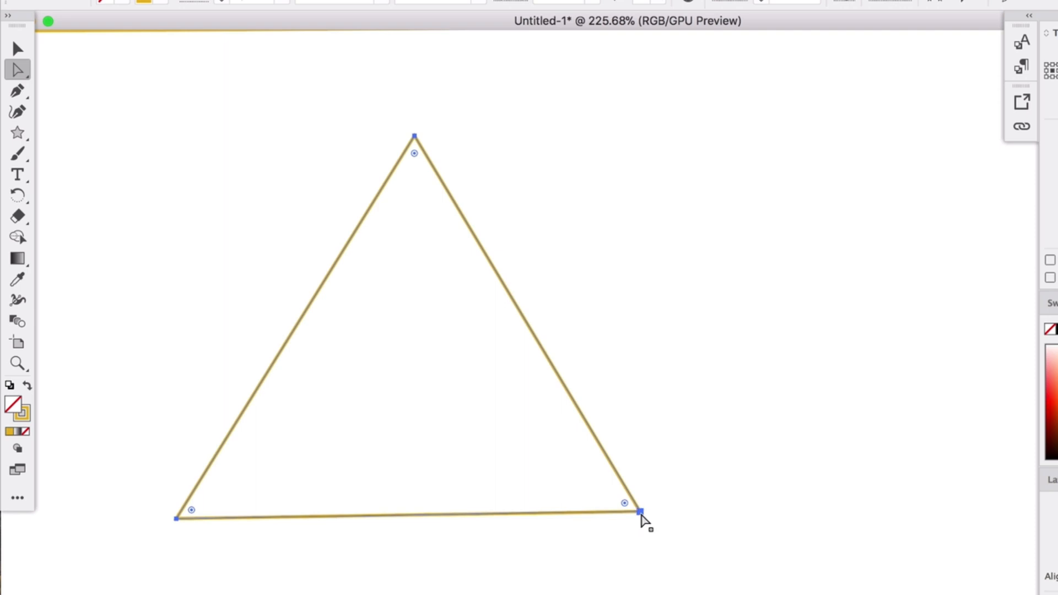
{"action": "left_click_drag", "start_coordinate": [641, 514], "coordinate": [642, 520]}
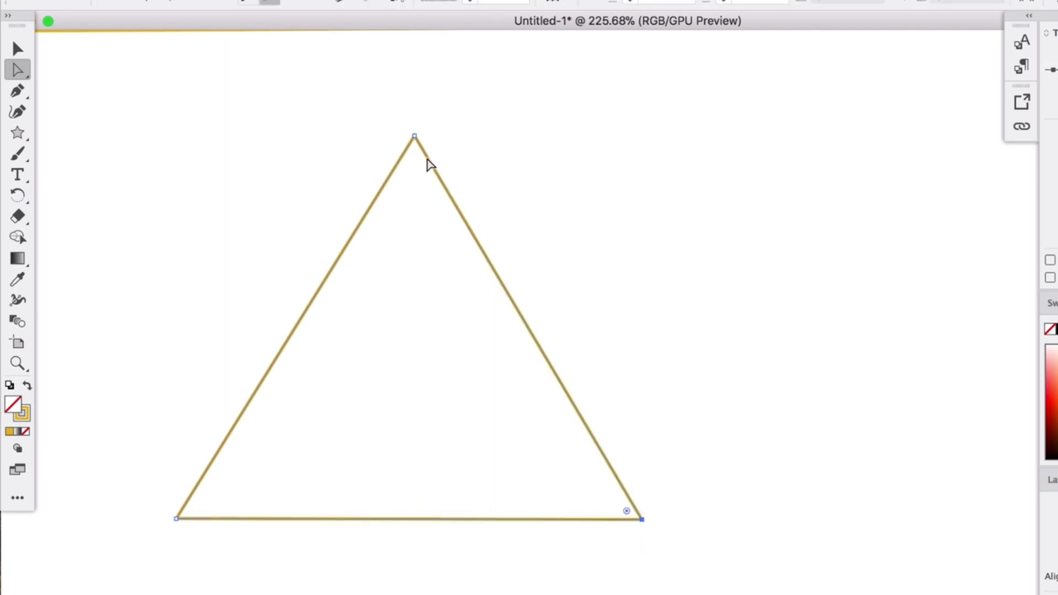
{"action": "left_click_drag", "start_coordinate": [417, 139], "coordinate": [412, 256]}
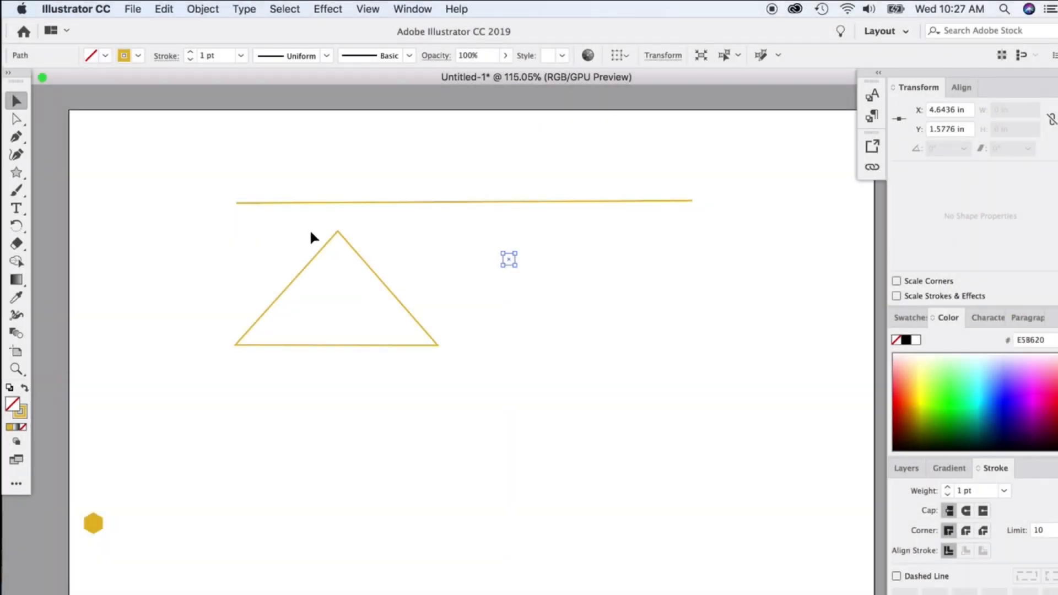
- Draw a second closed triangle below and to the right of the first with the Pen tool
{"action": "left_click", "coordinate": [17, 137]}
{"action": "scroll", "coordinate": [359, 442], "scroll_direction": "down", "scroll_amount": 1}
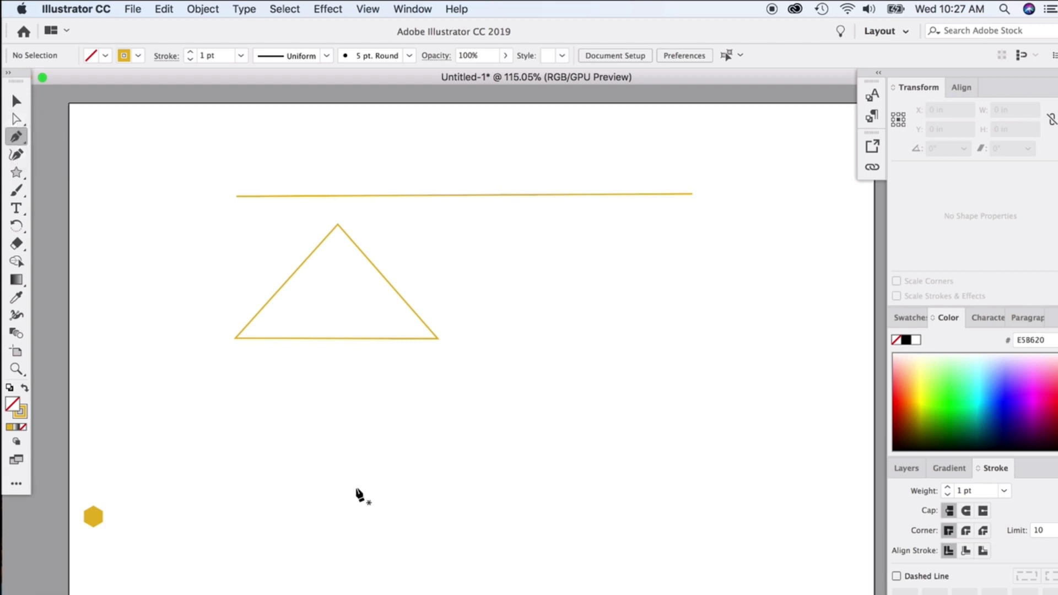
{"action": "left_click", "coordinate": [357, 489]}
{"action": "left_click", "coordinate": [528, 360]}
{"action": "left_click", "coordinate": [620, 517]}
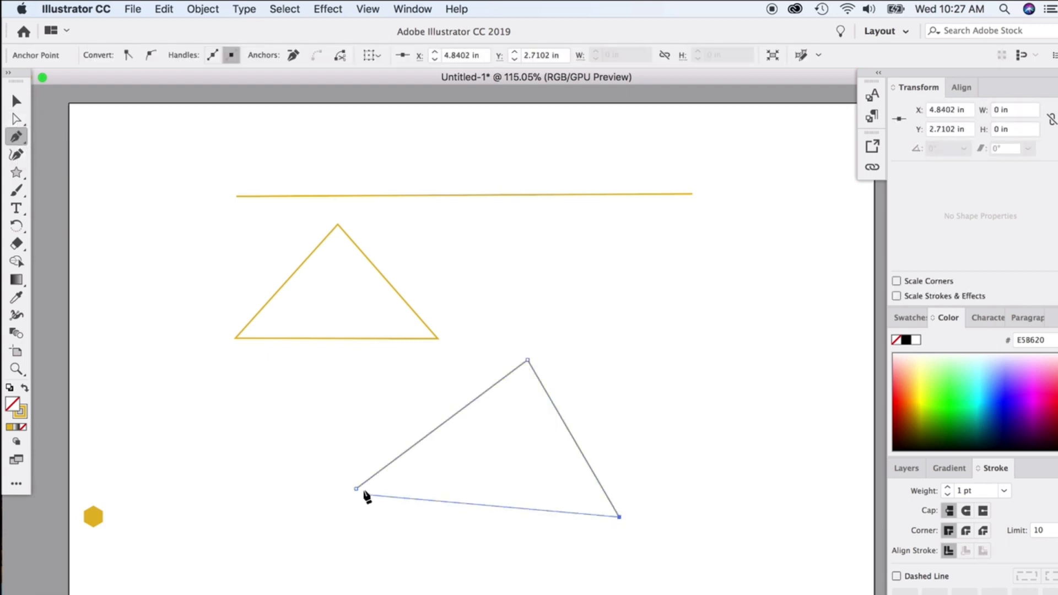
{"action": "left_click", "coordinate": [357, 489]}
- Move the second triangle's apex anchor down and to the left, and delete that triangle
{"action": "left_click", "coordinate": [16, 119]}
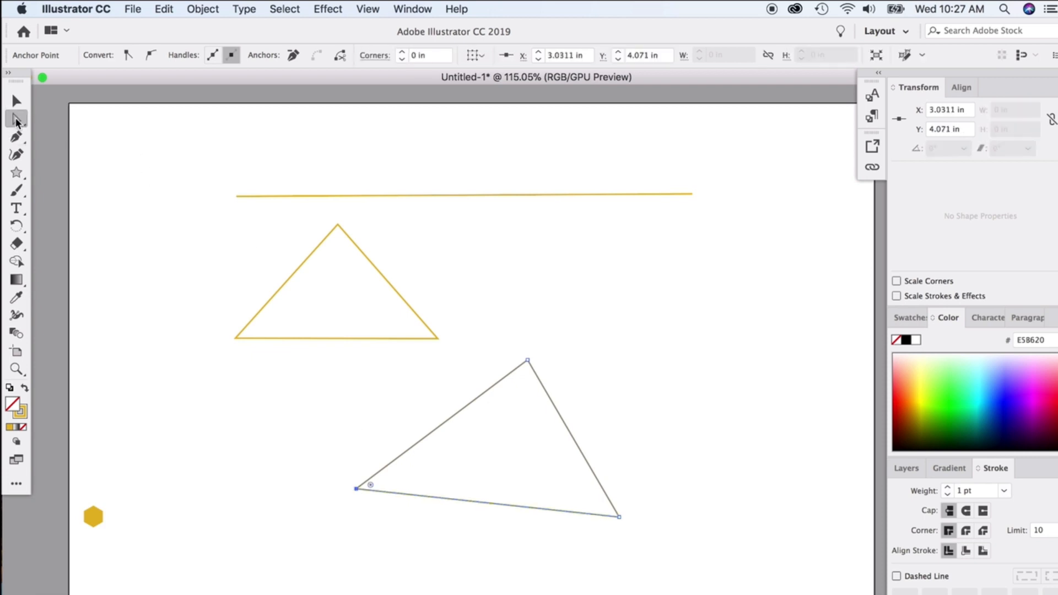
{"action": "left_click_drag", "start_coordinate": [527, 361], "coordinate": [444, 406]}
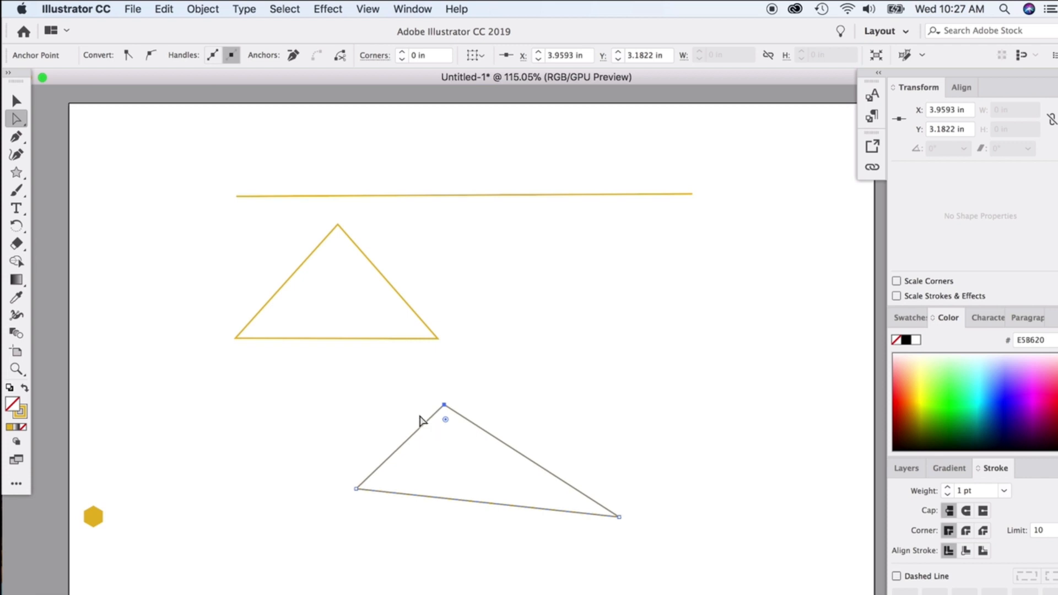
{"action": "key", "text": "Delete"}
{"action": "key", "text": "Delete"}
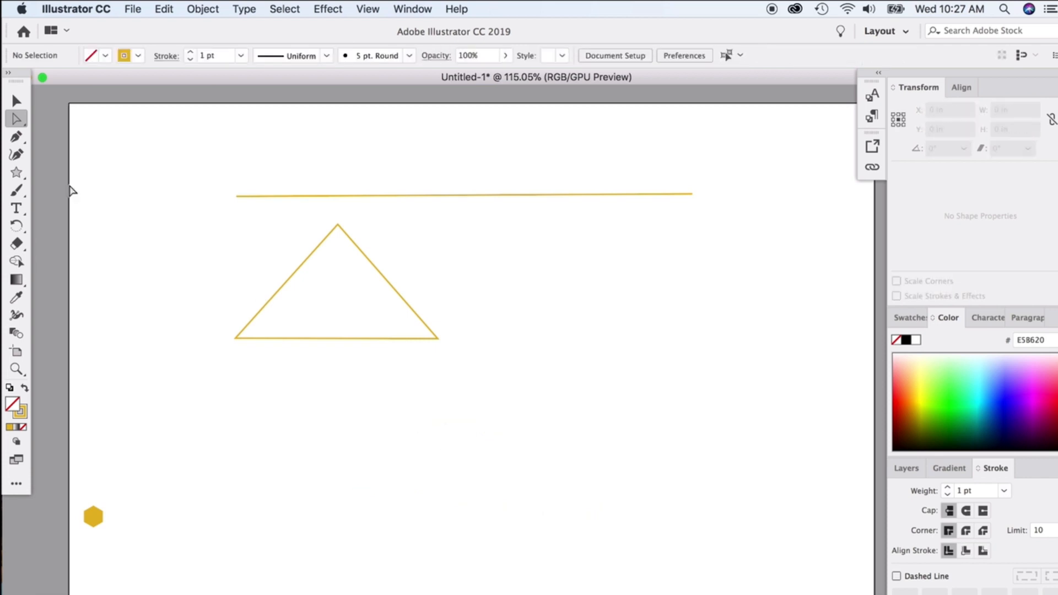
- Draw a closed four-sided slanted shape below the triangle with the Pen tool
{"action": "left_click", "coordinate": [16, 137]}
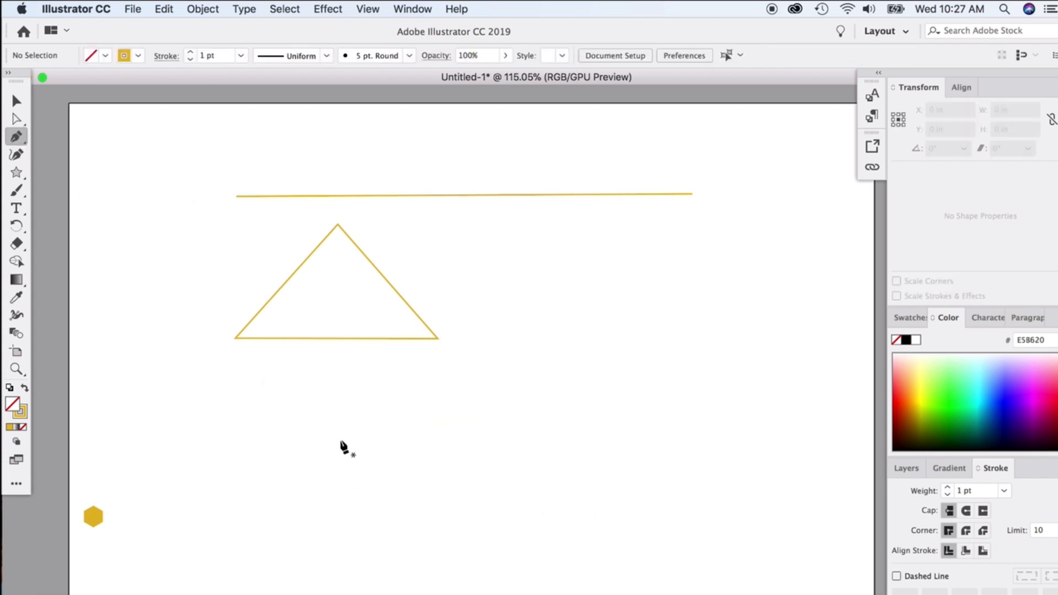
{"action": "scroll", "coordinate": [367, 474], "scroll_direction": "down", "scroll_amount": 3}
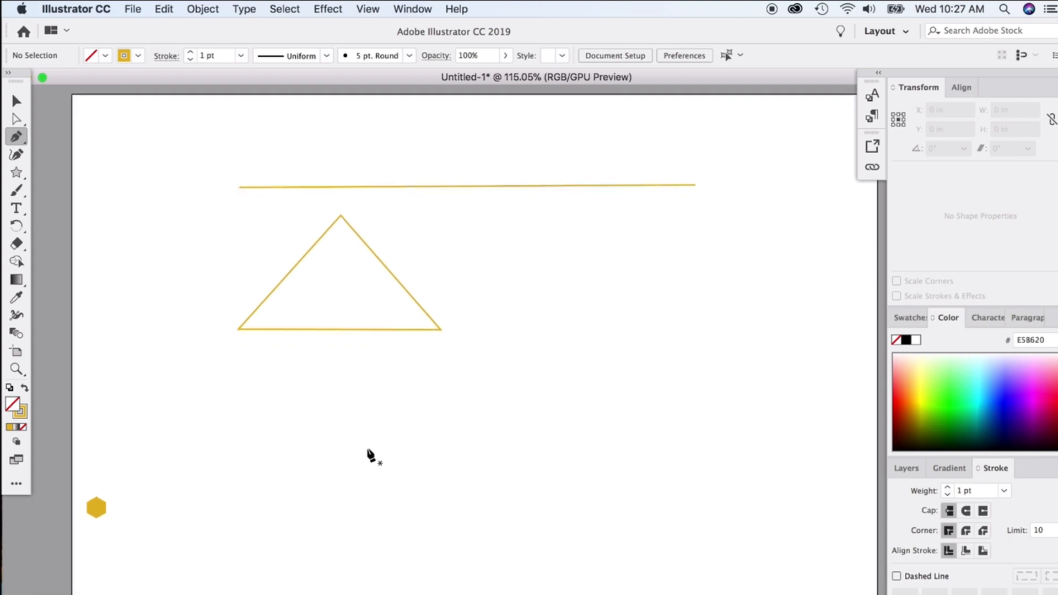
{"action": "left_click", "coordinate": [279, 387]}
{"action": "left_click", "coordinate": [413, 394]}
{"action": "left_click", "coordinate": [366, 505]}
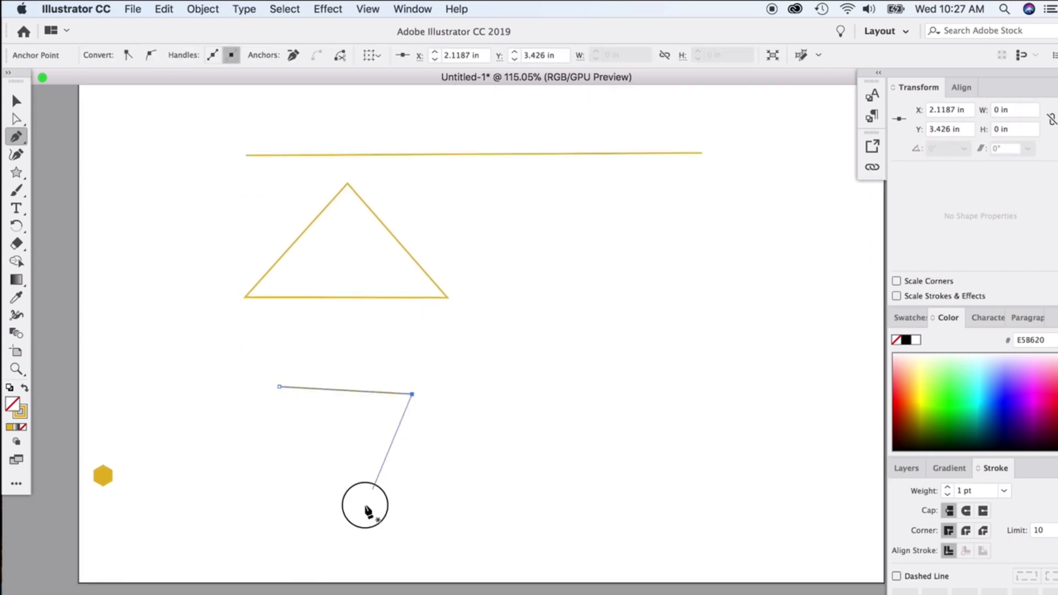
{"action": "left_click", "coordinate": [231, 482]}
{"action": "left_click", "coordinate": [279, 387]}
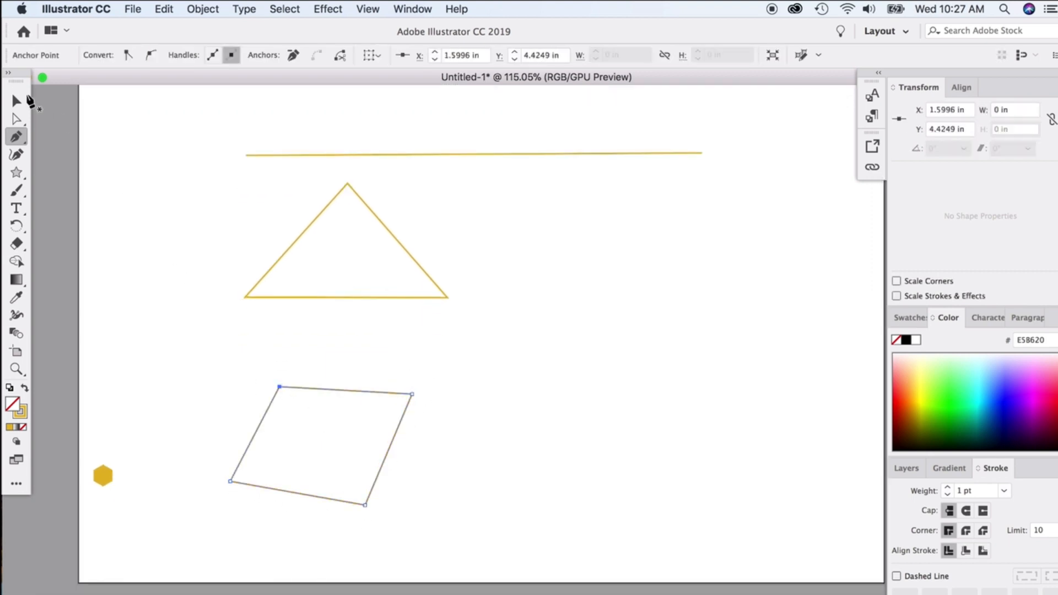
- Delete the four-sided shape below the triangle
{"action": "left_click", "coordinate": [16, 101]}
{"action": "key", "text": "Delete"}
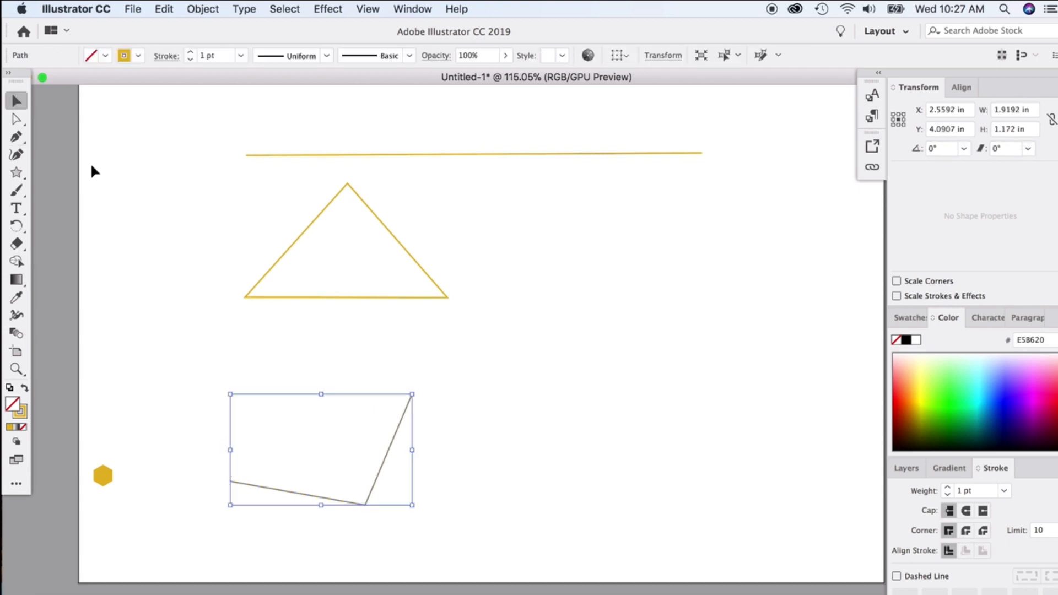
{"action": "key", "text": "Delete"}
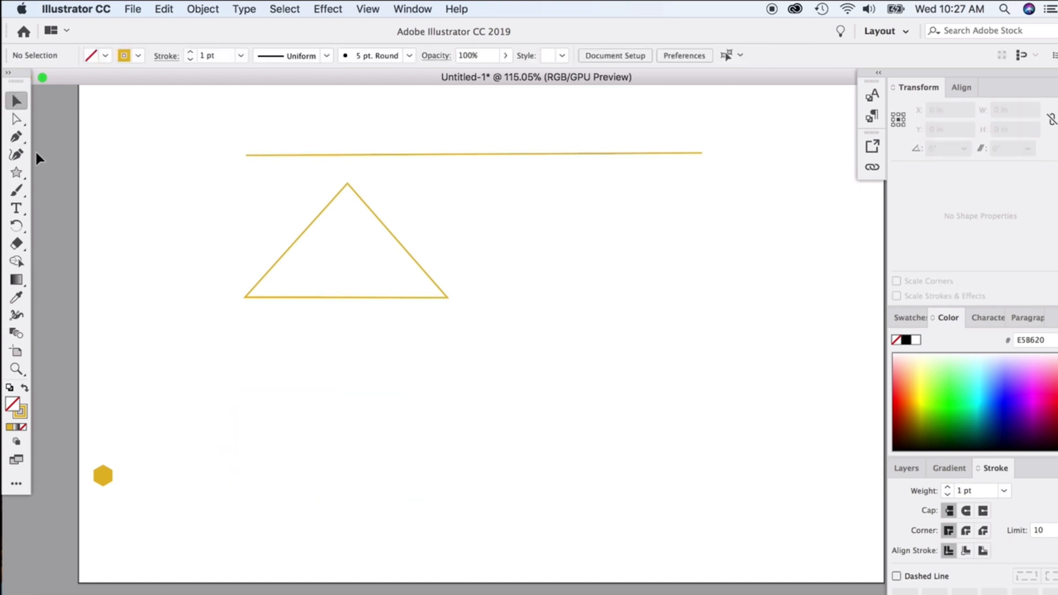
- Draw an open arched curve below the triangle with the Pen tool and move it up closer to the triangle
{"action": "left_click", "coordinate": [14, 139]}
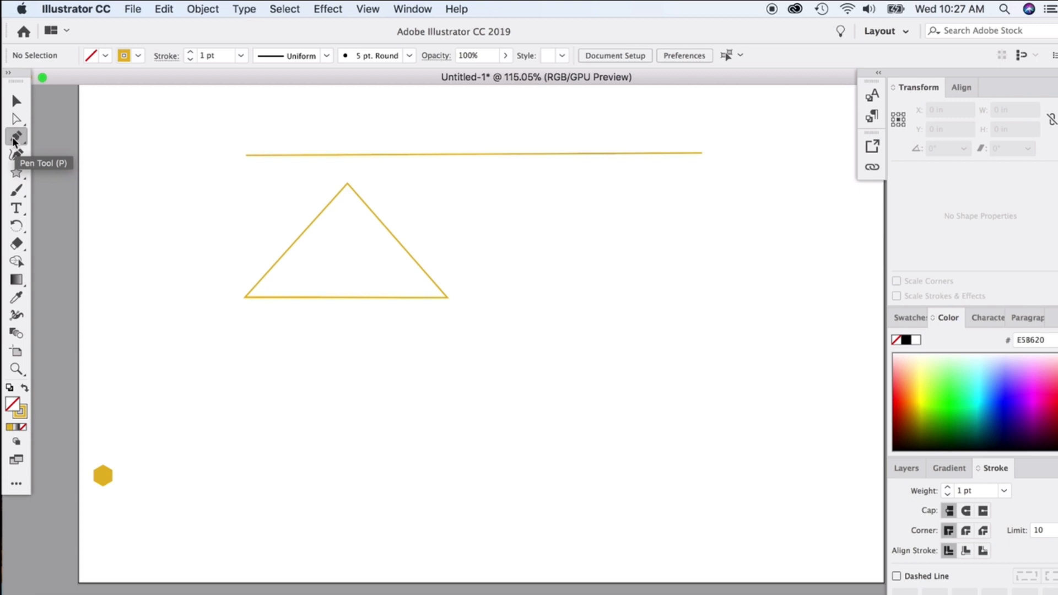
{"action": "left_click", "coordinate": [244, 418]}
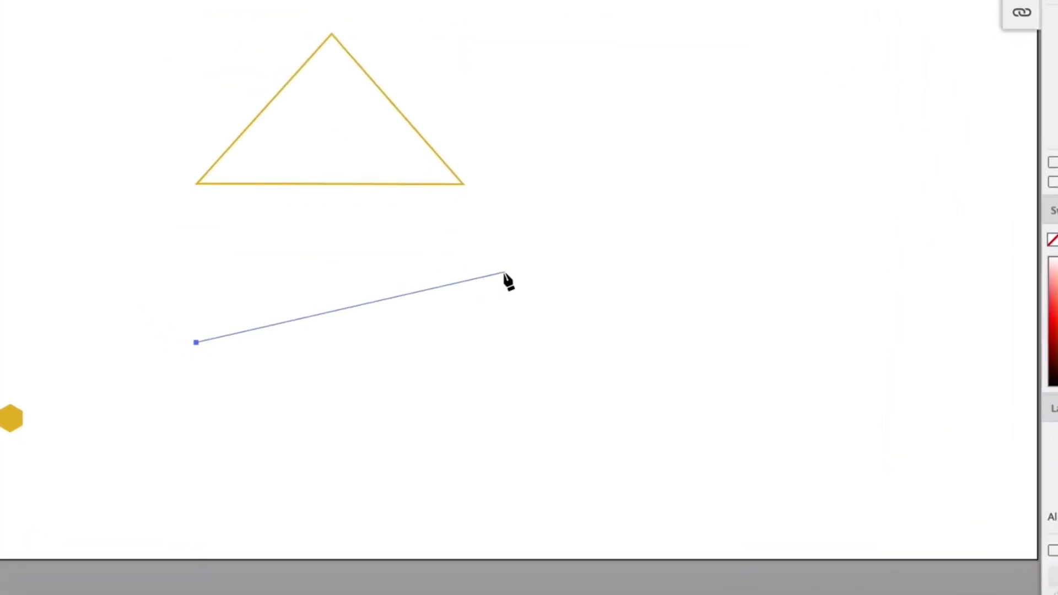
{"action": "left_click", "coordinate": [721, 334]}
{"action": "left_click_drag", "start_coordinate": [720, 333], "coordinate": [957, 478]}
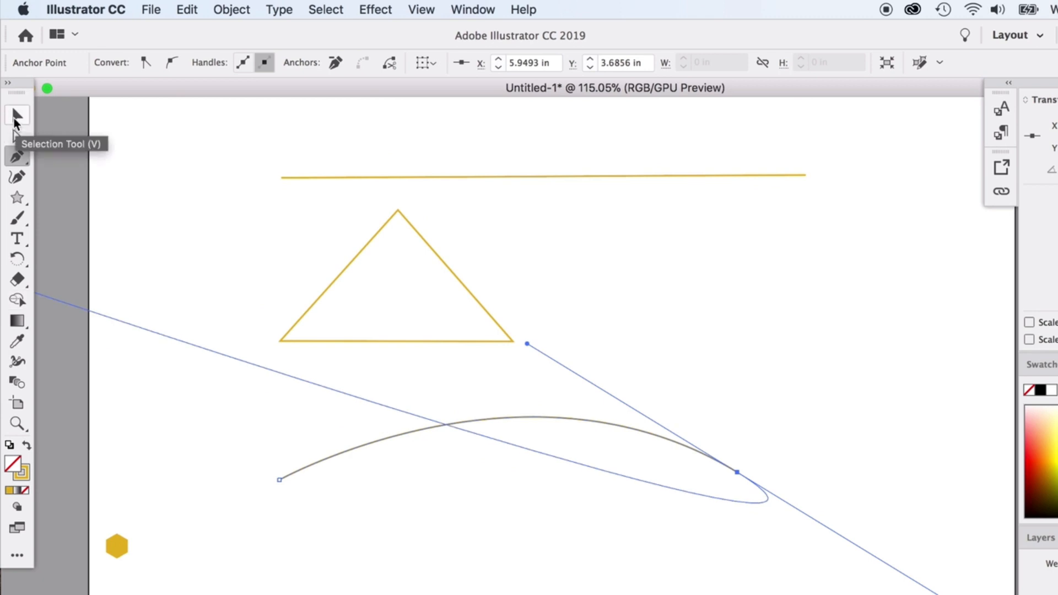
{"action": "left_click", "coordinate": [15, 119]}
{"action": "left_click", "coordinate": [198, 560]}
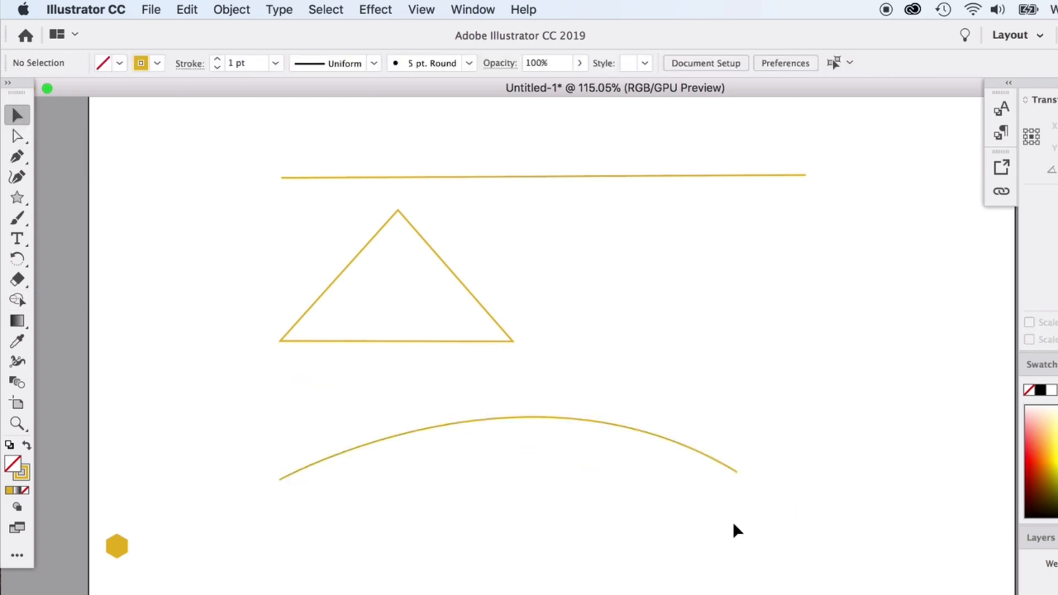
{"action": "left_click_drag", "start_coordinate": [709, 463], "coordinate": [686, 429]}
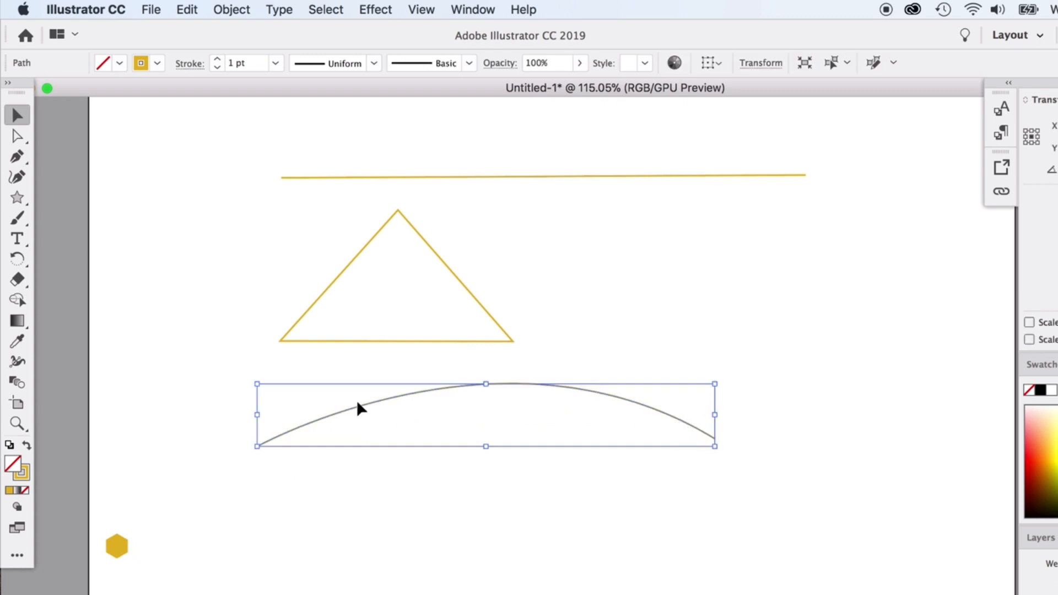
- Draw an open wavy path with three alternating curves below the arch using the Pen tool and deselect it
{"action": "left_click", "coordinate": [16, 156]}
{"action": "scroll", "coordinate": [397, 456], "scroll_direction": "down", "scroll_amount": 1}
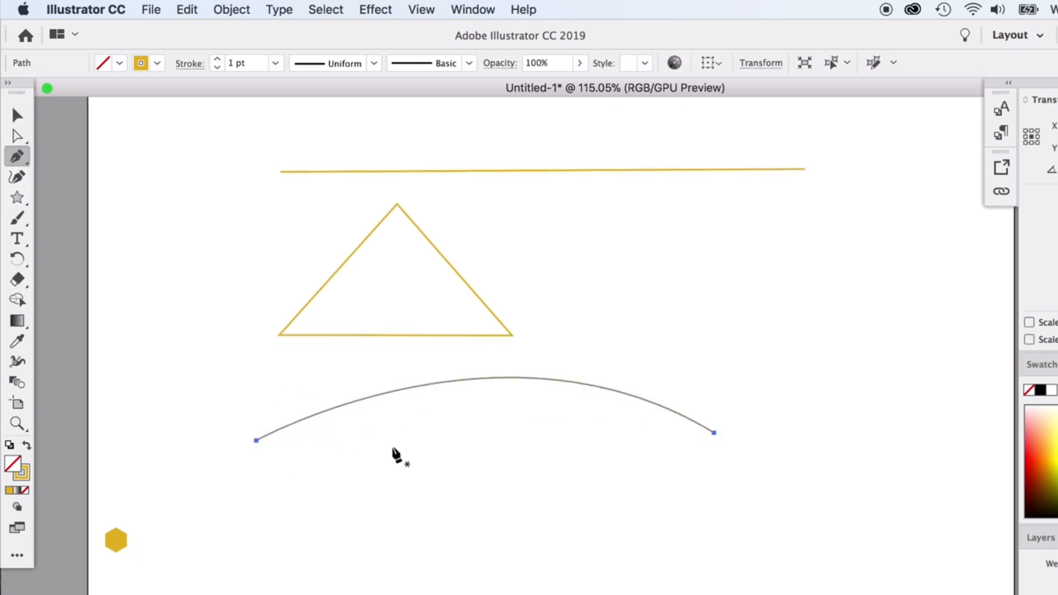
{"action": "left_click", "coordinate": [270, 537]}
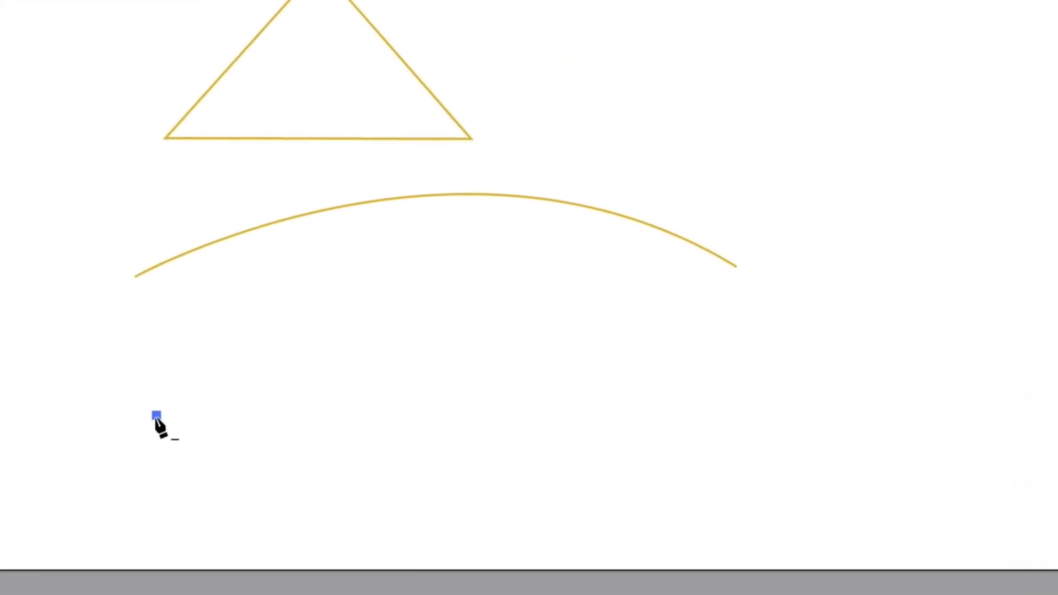
{"action": "left_click_drag", "start_coordinate": [372, 410], "coordinate": [481, 530]}
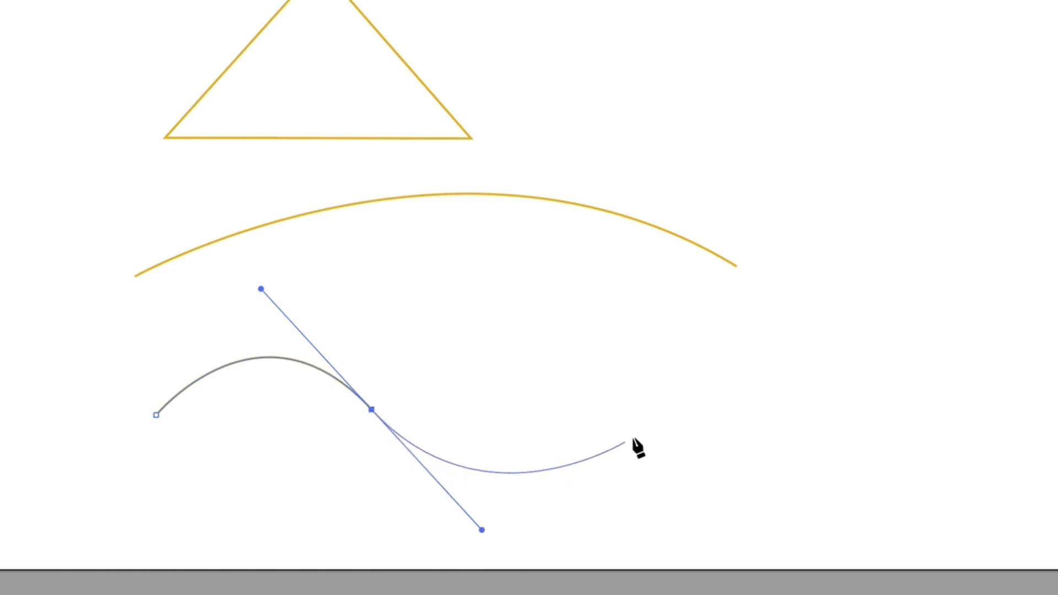
{"action": "left_click", "coordinate": [673, 397]}
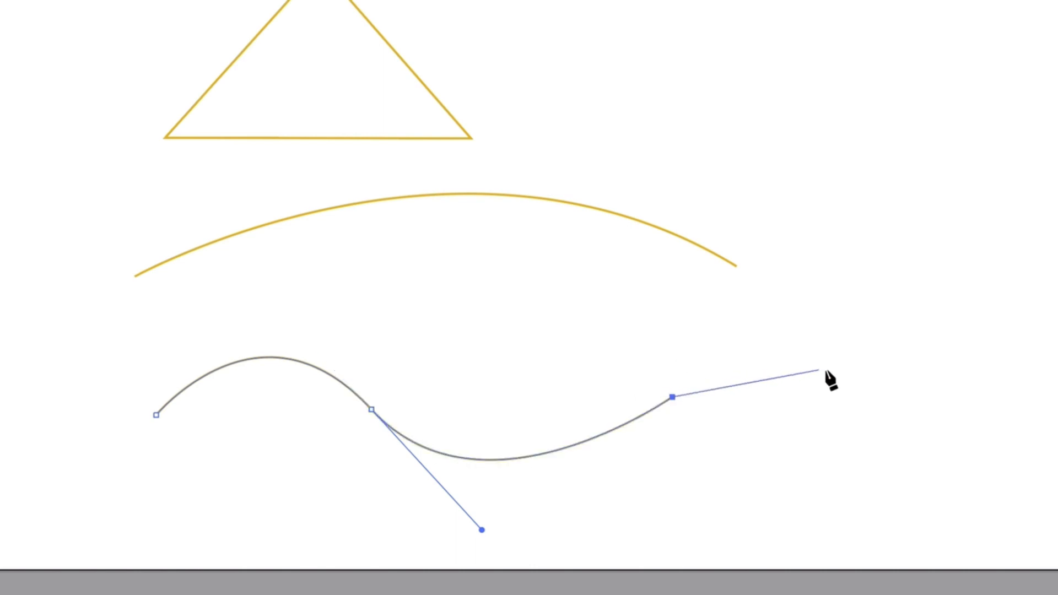
{"action": "left_click_drag", "start_coordinate": [945, 398], "coordinate": [1057, 506]}
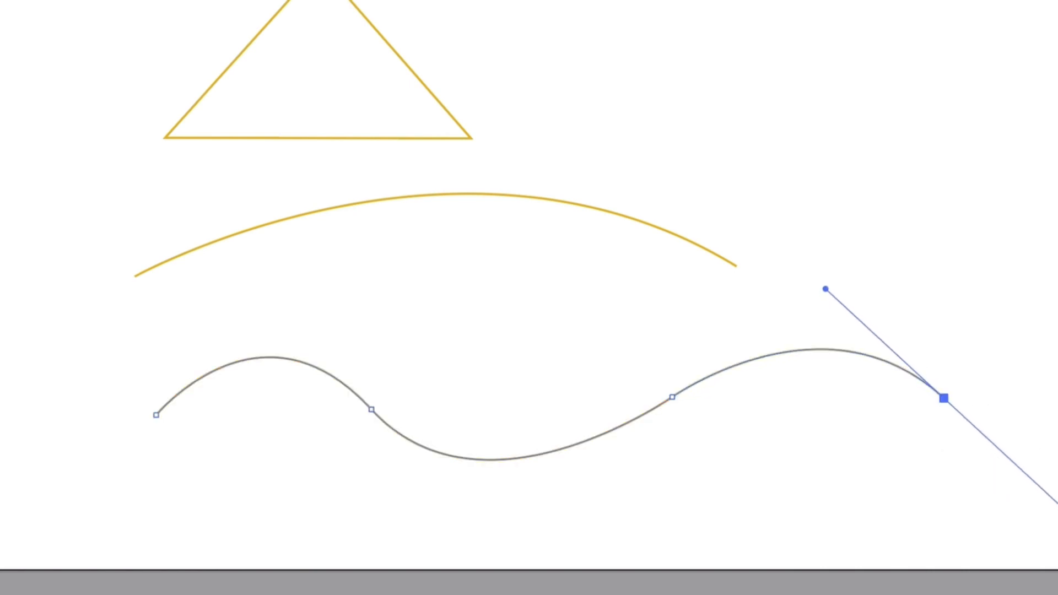
{"action": "key", "text": "v"}
{"action": "left_click", "coordinate": [451, 379]}
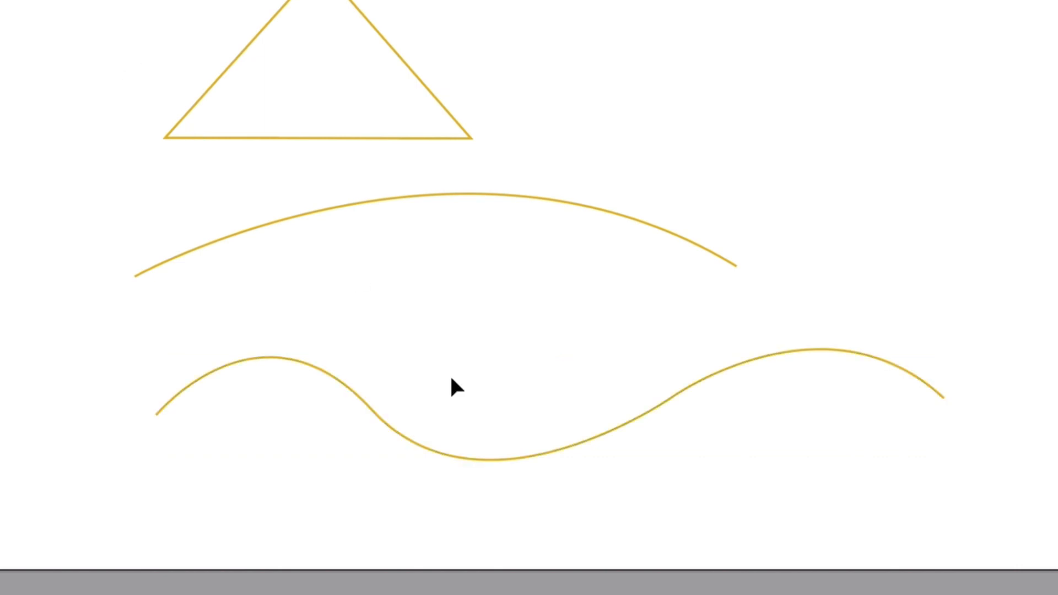
- Delete the three-curve wavy path below the arch
{"action": "left_click", "coordinate": [398, 431]}
{"action": "key", "text": "Delete"}
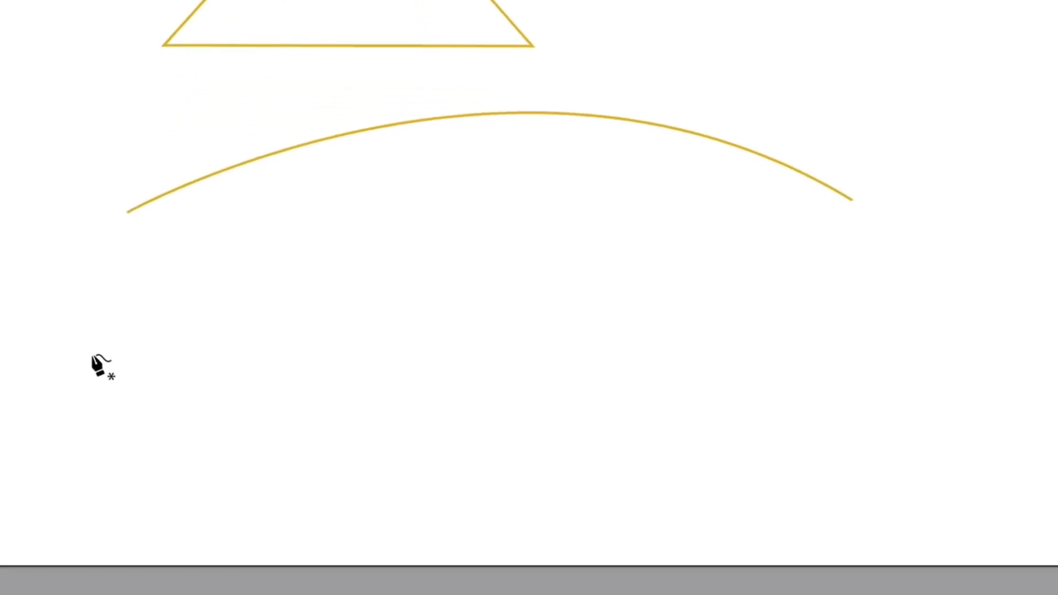
- Draw an open wave of eight alternating curves below the arch with the Pen tool, keeping its anchors roughly level, and deselect it
{"action": "left_click", "coordinate": [91, 354]}
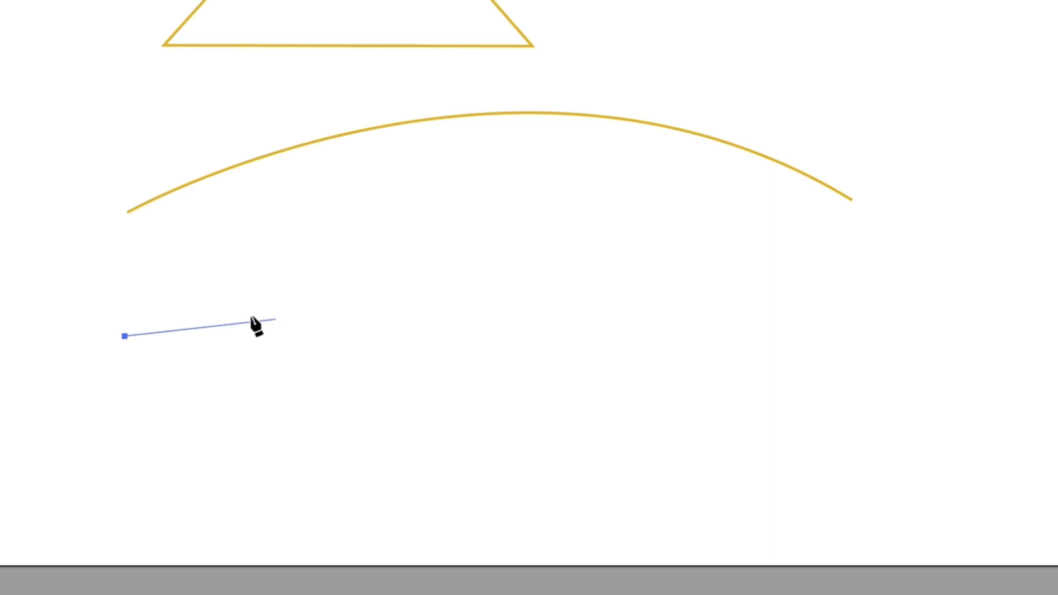
{"action": "left_click_drag", "start_coordinate": [216, 335], "coordinate": [260, 400]}
{"action": "left_click", "coordinate": [299, 331]}
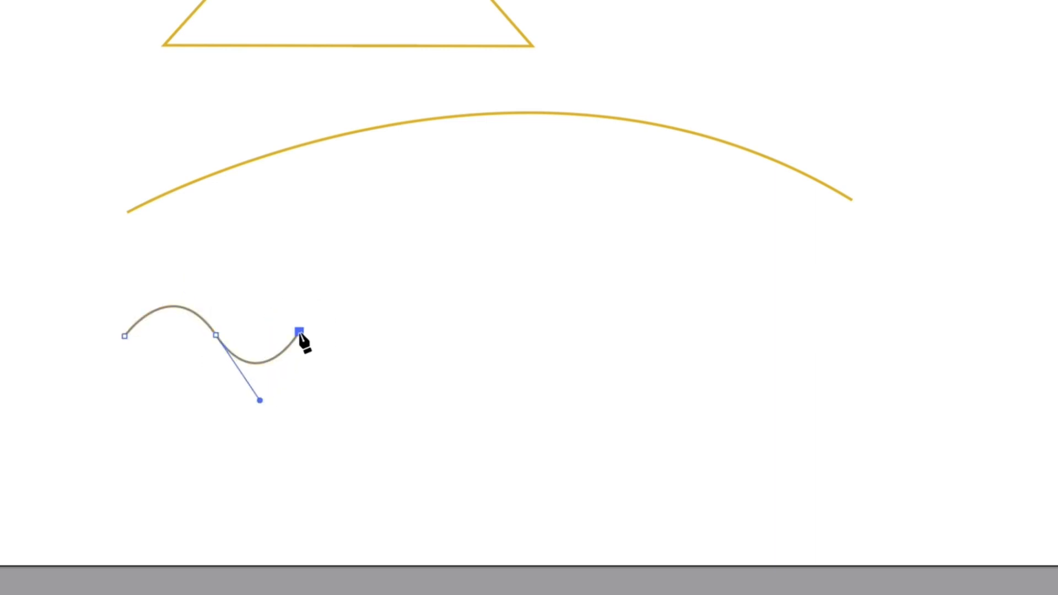
{"action": "left_click_drag", "start_coordinate": [320, 304], "coordinate": [425, 405]}
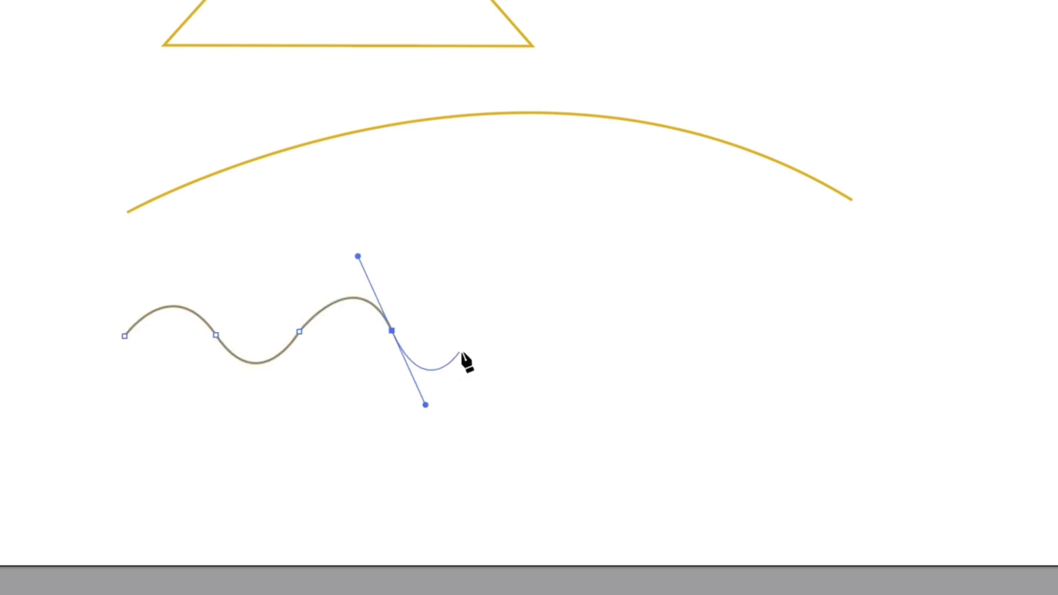
{"action": "left_click", "coordinate": [478, 332]}
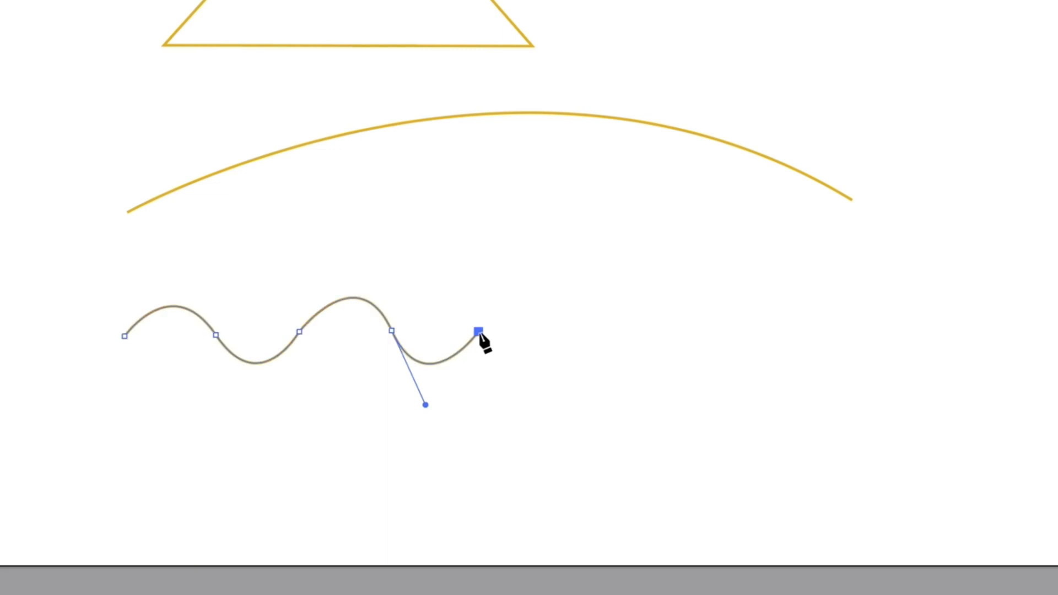
{"action": "left_click", "coordinate": [575, 331]}
{"action": "left_click_drag", "start_coordinate": [575, 330], "coordinate": [630, 393]}
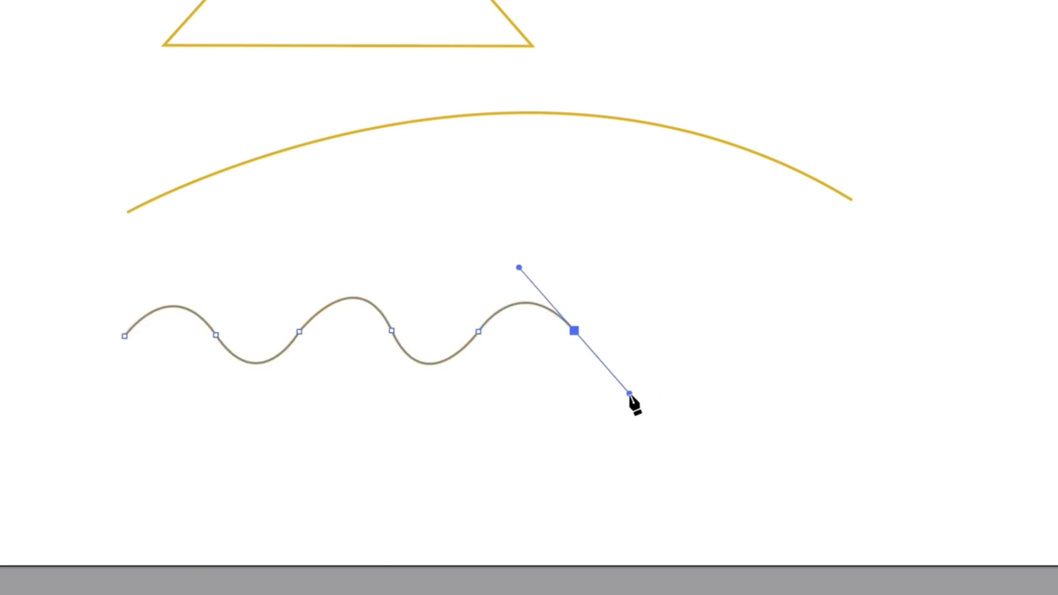
{"action": "left_click", "coordinate": [686, 331]}
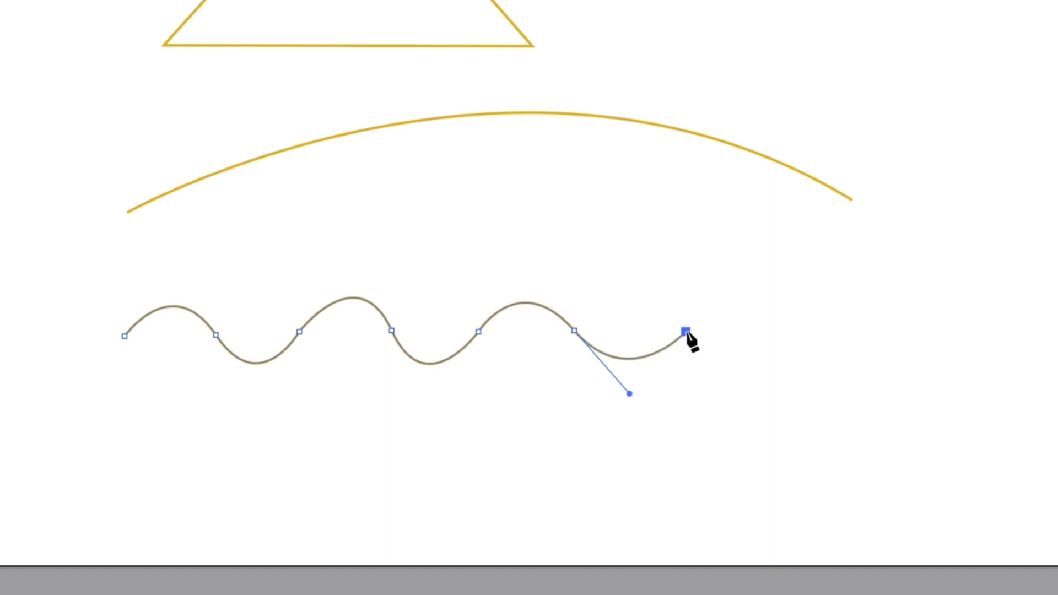
{"action": "left_click", "coordinate": [790, 331]}
{"action": "left_click_drag", "start_coordinate": [790, 331], "coordinate": [843, 396]}
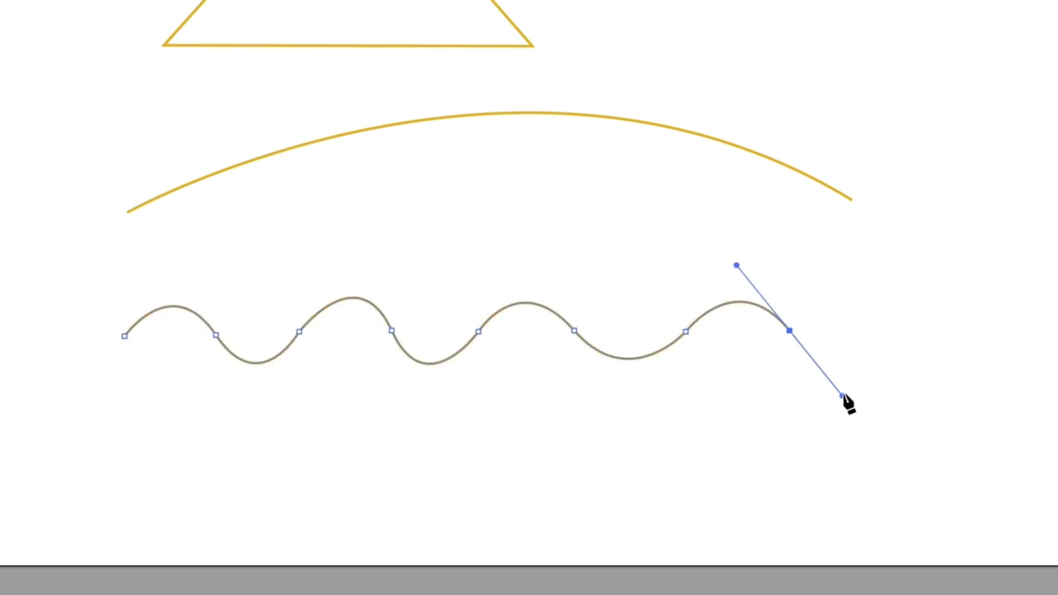
{"action": "left_click", "coordinate": [891, 330]}
{"action": "key", "text": "Escape"}
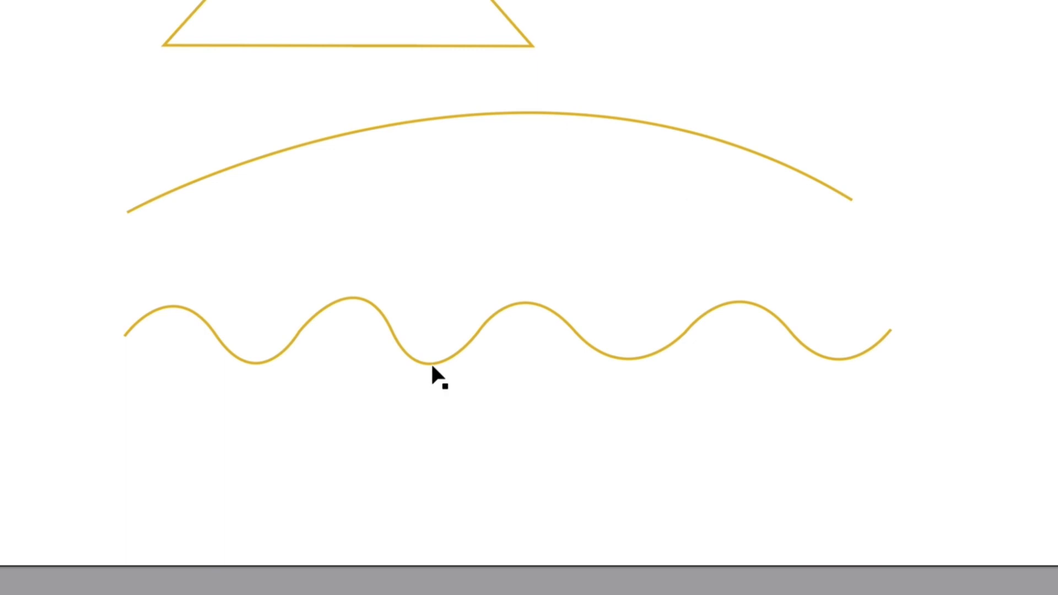
- Steepen the direction handles of the wave's sixth anchor point with the Direct Selection tool to reshape the adjoining crest and trough
{"action": "scroll", "coordinate": [393, 416], "scroll_direction": "up", "scroll_amount": 2}
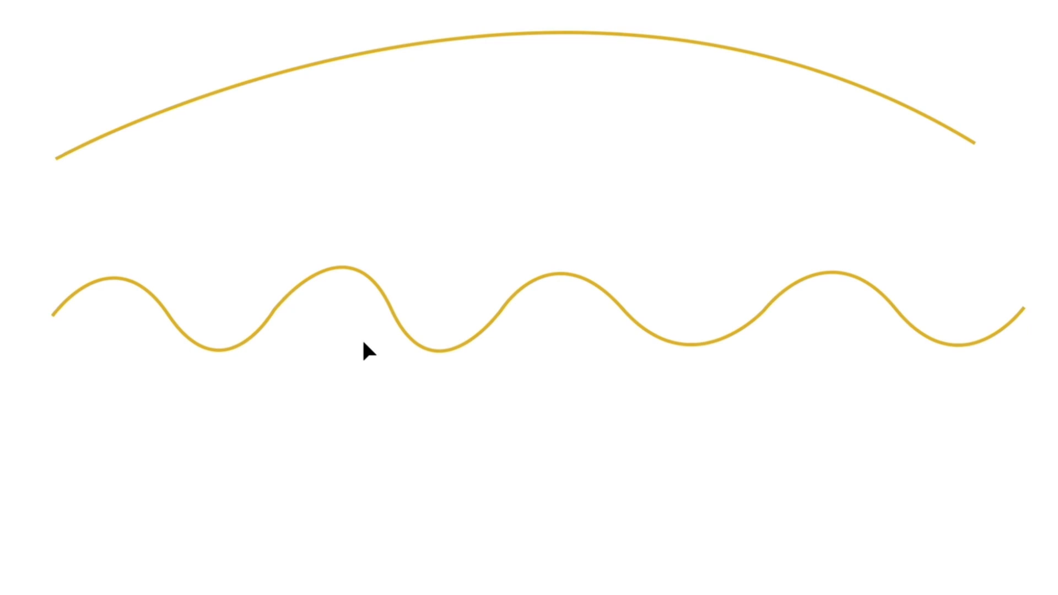
{"action": "left_click", "coordinate": [300, 289]}
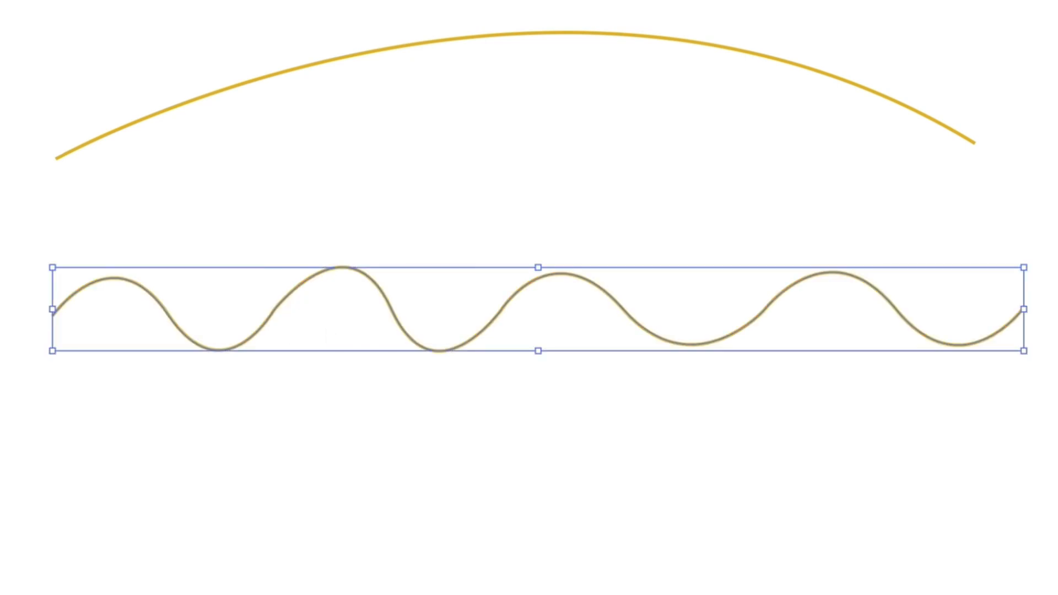
{"action": "key", "text": "a"}
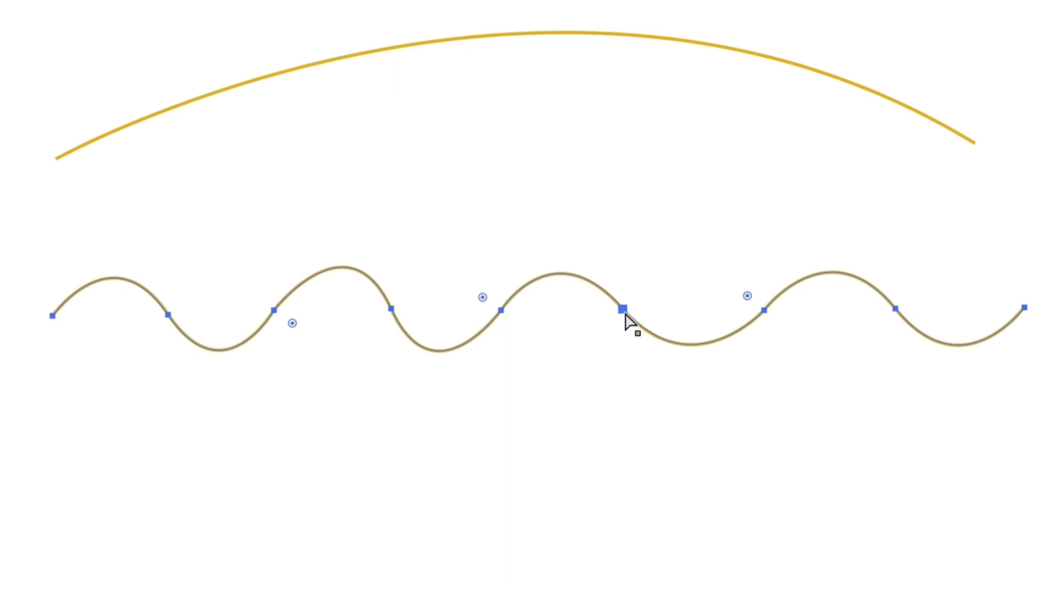
{"action": "scroll", "coordinate": [625, 316], "scroll_direction": "up", "scroll_amount": 2}
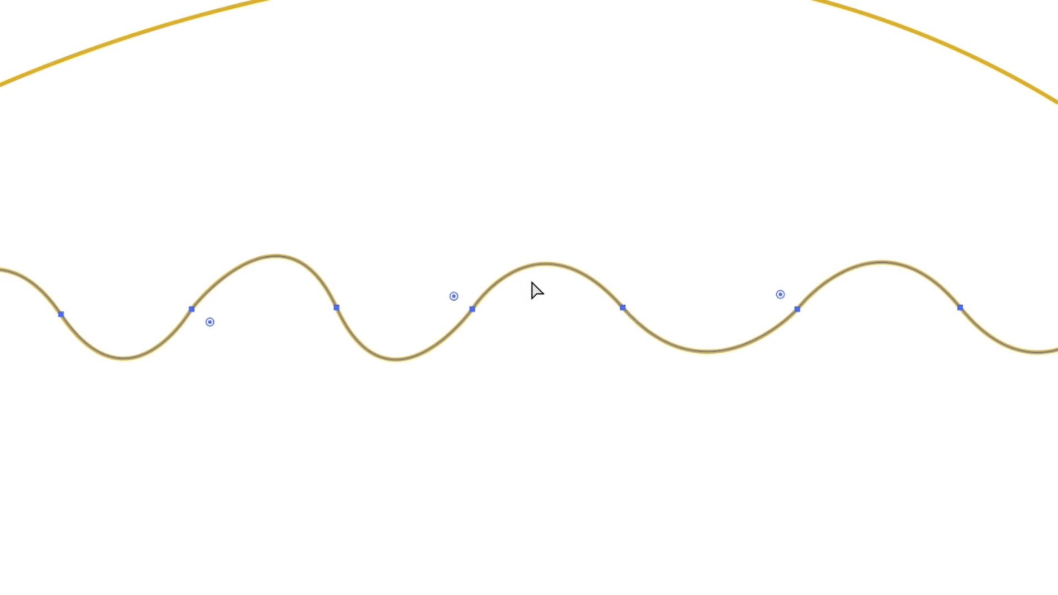
{"action": "left_click", "coordinate": [623, 309]}
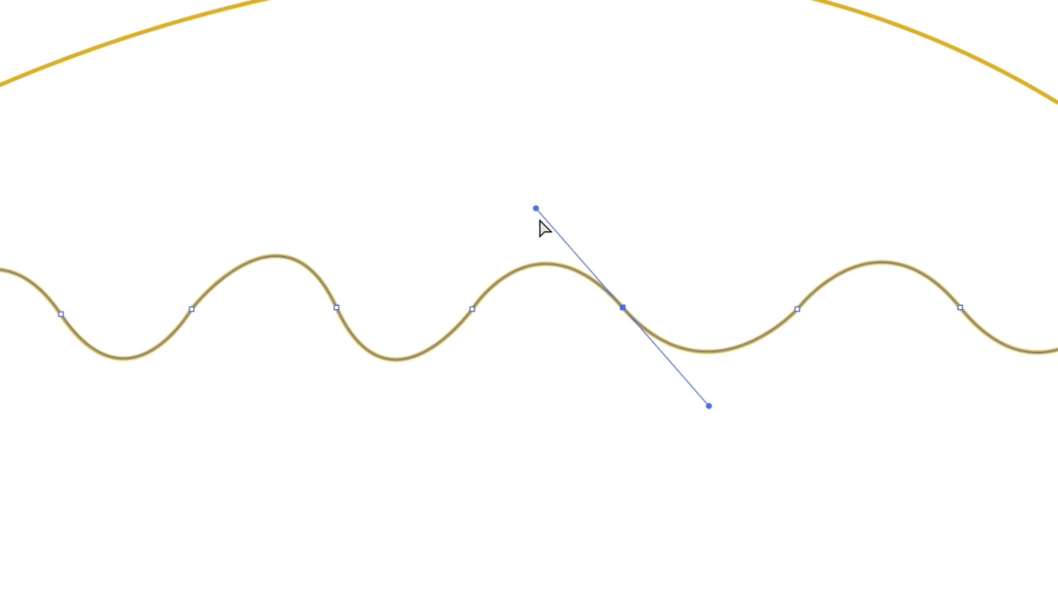
{"action": "left_click_drag", "start_coordinate": [536, 208], "coordinate": [550, 200]}
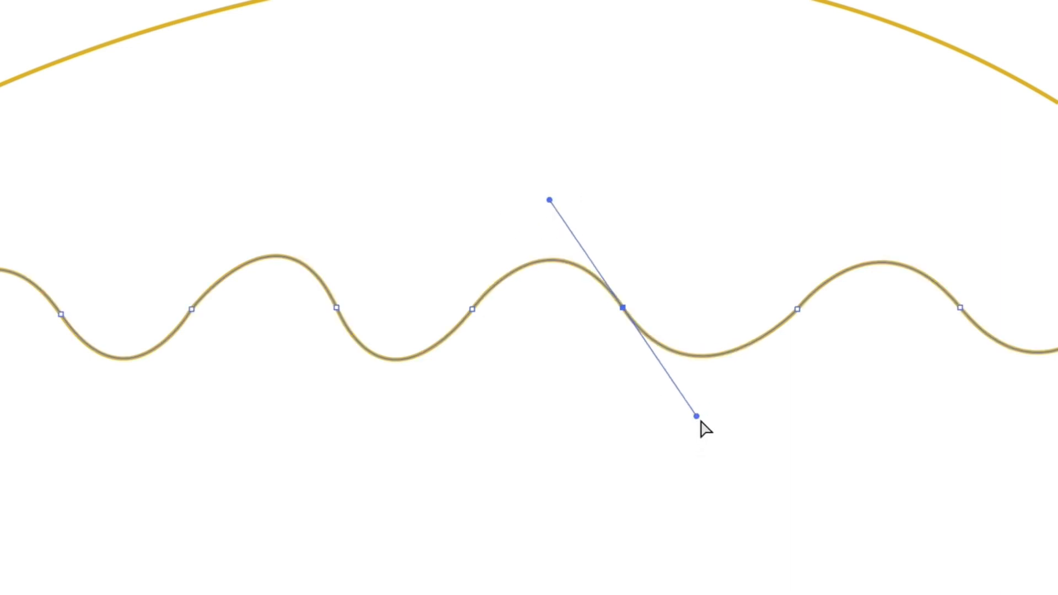
{"action": "left_click_drag", "start_coordinate": [697, 416], "coordinate": [689, 418]}
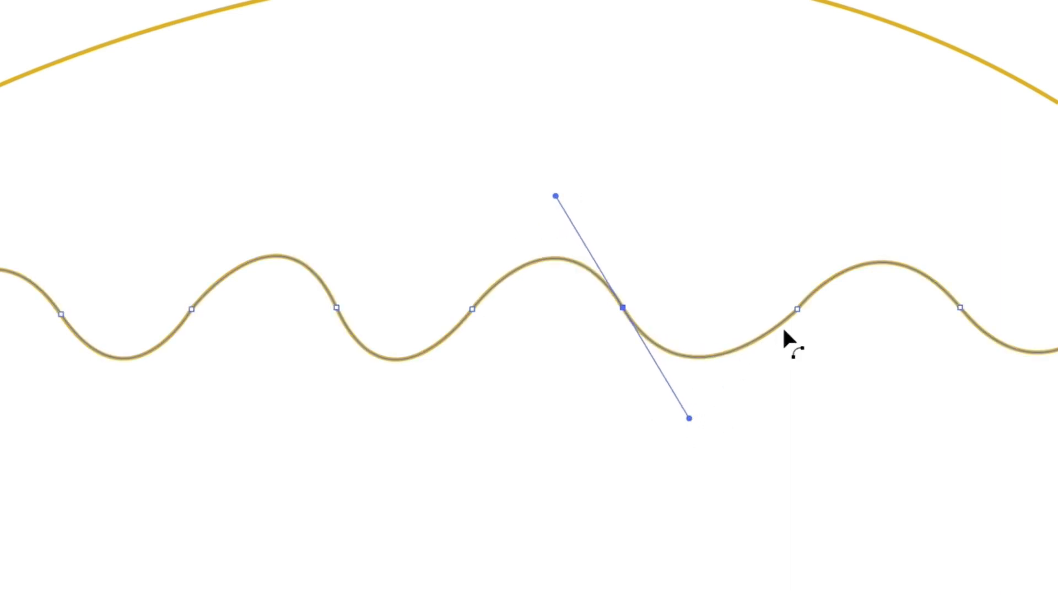
- Nudge the fourth crest's handle slightly up, and pull the second crest's handle outward and up to round that crest
{"action": "left_click", "coordinate": [797, 309]}
{"action": "left_click_drag", "start_coordinate": [876, 203], "coordinate": [875, 200]}
{"action": "left_click", "coordinate": [623, 306]}
{"action": "left_click", "coordinate": [335, 307]}
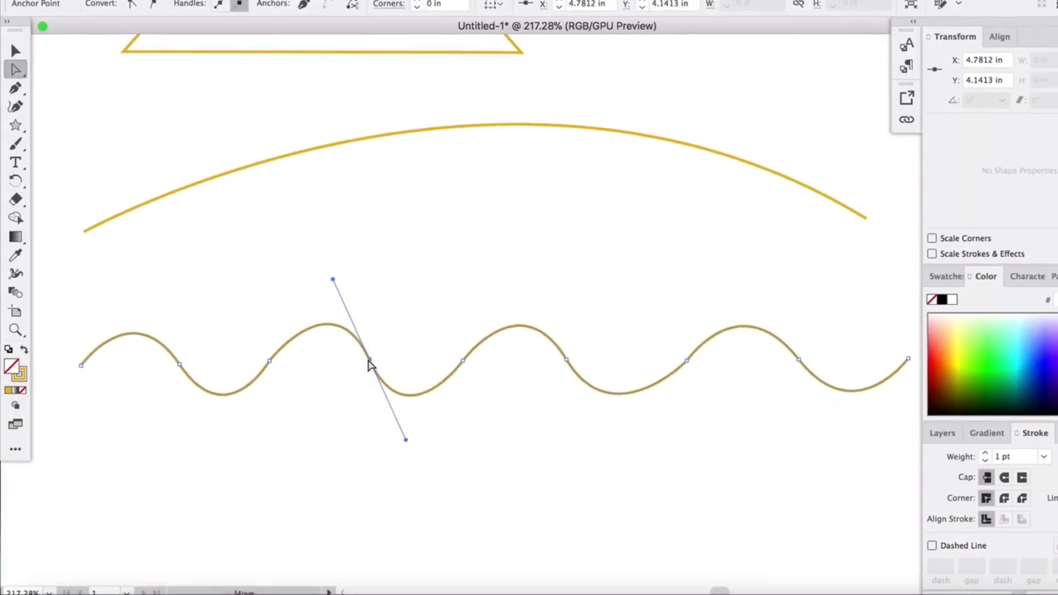
{"action": "left_click", "coordinate": [333, 278]}
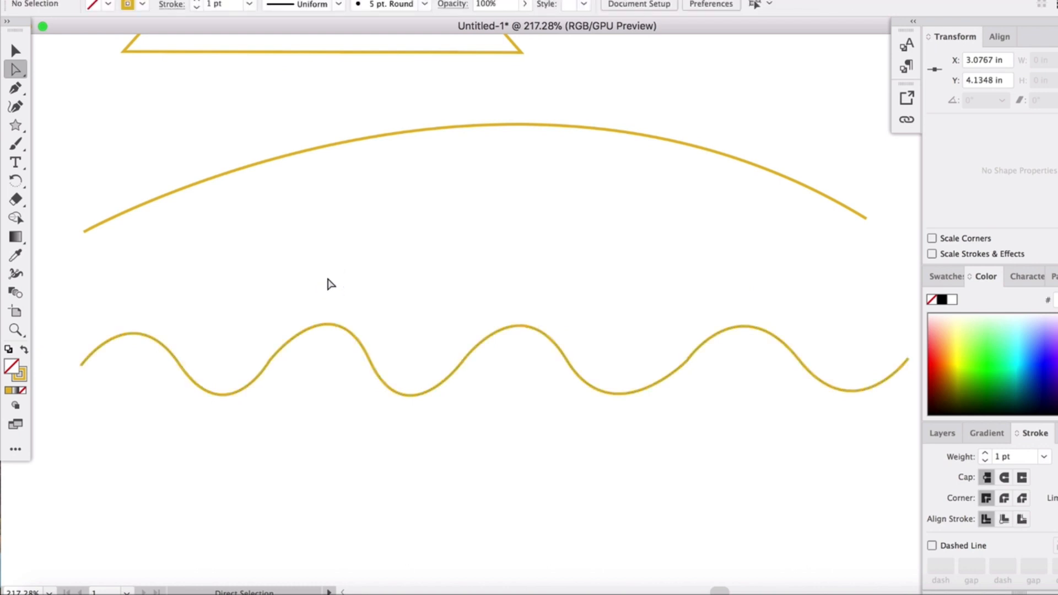
{"action": "left_click", "coordinate": [338, 334]}
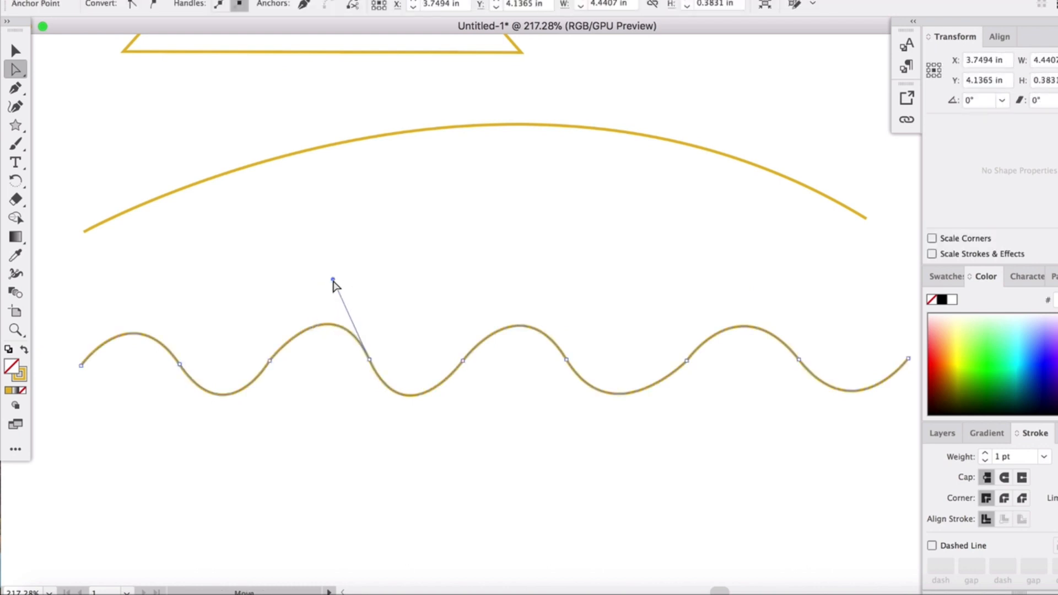
{"action": "left_click_drag", "start_coordinate": [334, 280], "coordinate": [322, 275]}
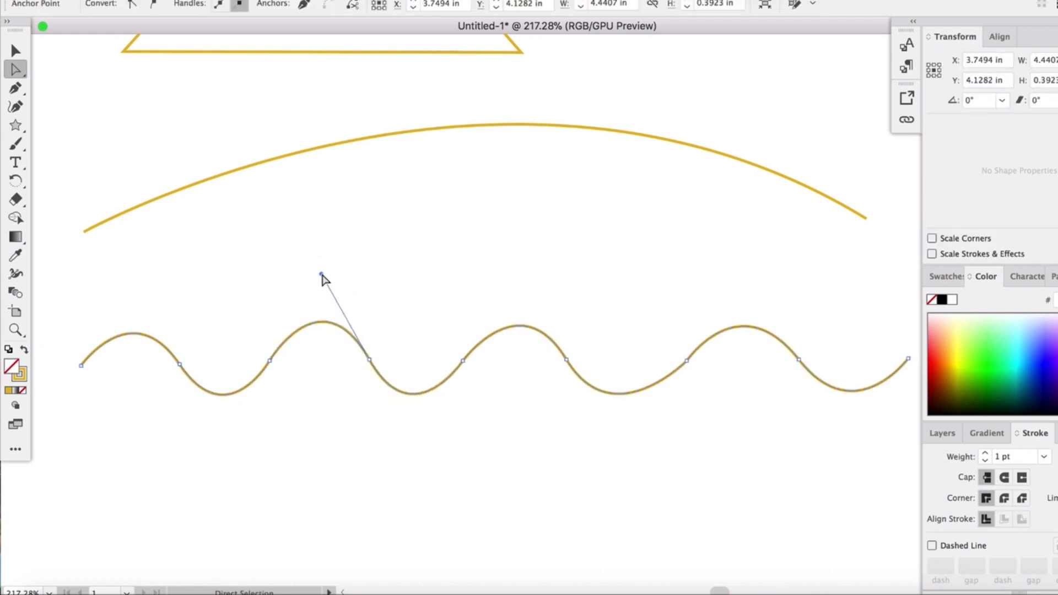
- Move both end anchors of the wave slightly inward, raise the first crest's handle, and deselect the path
{"action": "left_click_drag", "start_coordinate": [81, 365], "coordinate": [89, 364]}
{"action": "left_click_drag", "start_coordinate": [132, 295], "coordinate": [129, 274]}
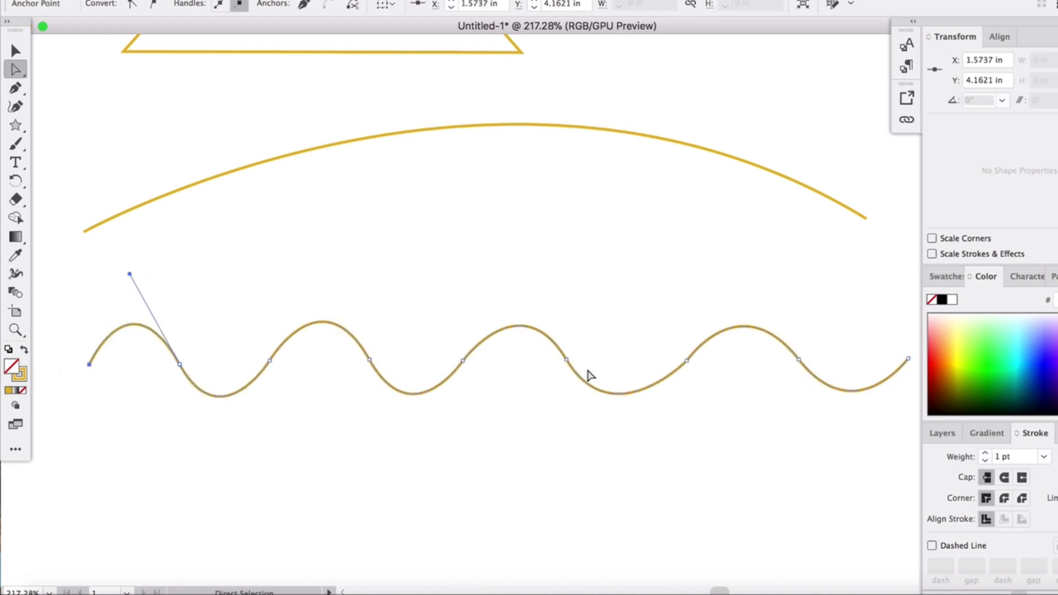
{"action": "left_click", "coordinate": [688, 362]}
{"action": "left_click", "coordinate": [744, 287]}
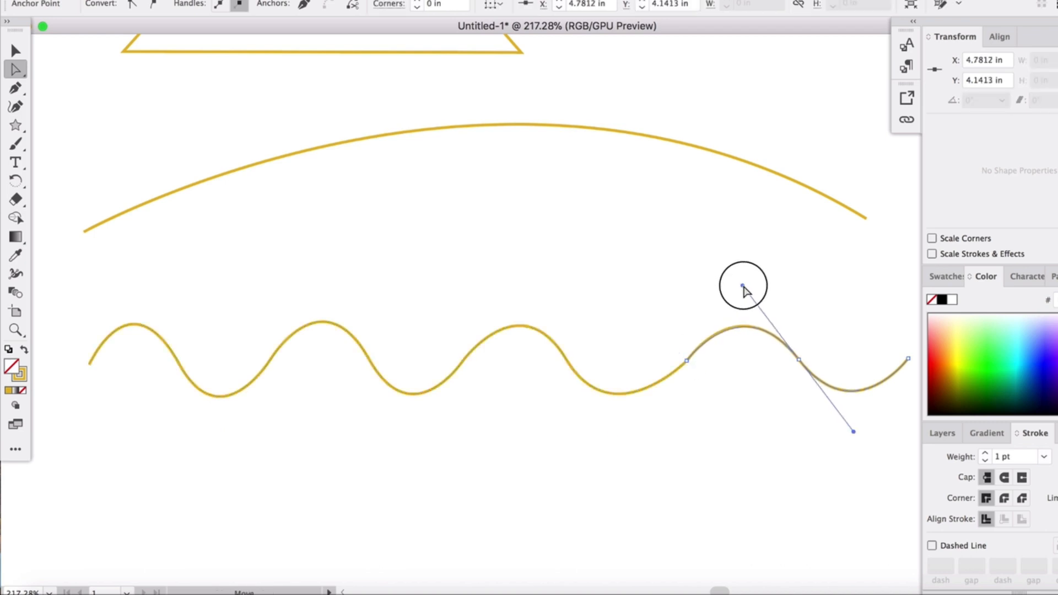
{"action": "left_click", "coordinate": [907, 361]}
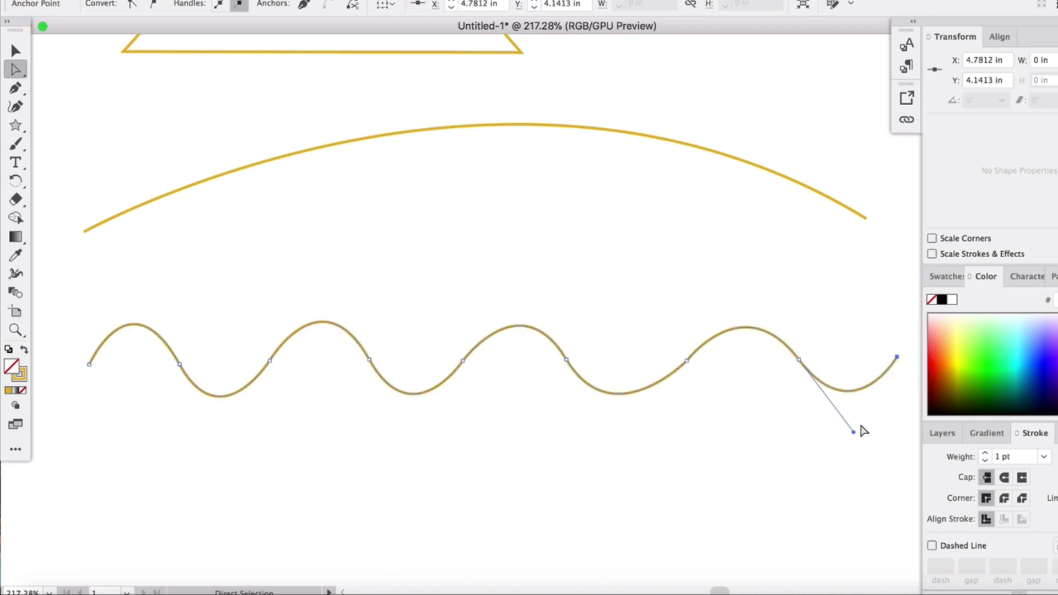
{"action": "left_click", "coordinate": [309, 212]}
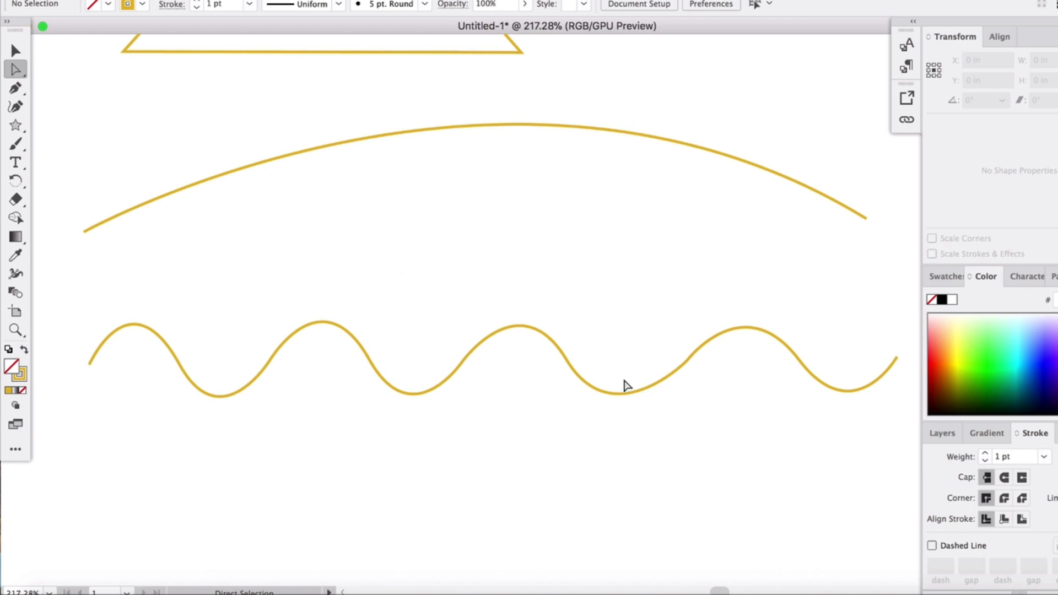
- Shift the wave's last three anchor points inward and adjust the last trough's handle to even out the final curves, leaving the path deselected
{"action": "left_click", "coordinate": [645, 392]}
{"action": "left_click", "coordinate": [686, 362]}
{"action": "left_click_drag", "start_coordinate": [687, 362], "coordinate": [672, 361]}
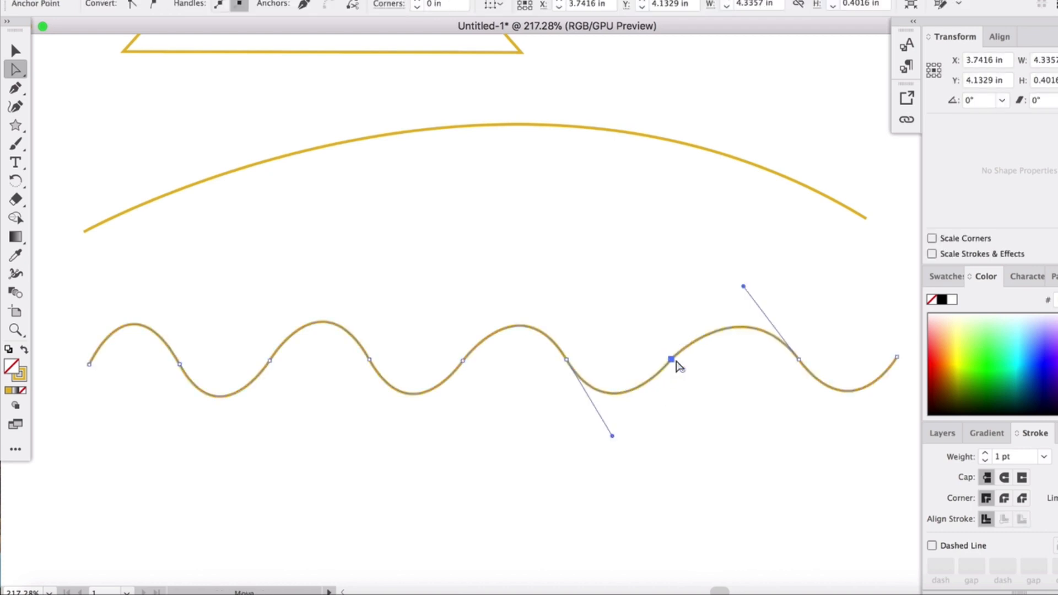
{"action": "left_click_drag", "start_coordinate": [804, 365], "coordinate": [783, 357]}
{"action": "left_click_drag", "start_coordinate": [896, 358], "coordinate": [879, 360]}
{"action": "left_click_drag", "start_coordinate": [834, 428], "coordinate": [828, 429]}
{"action": "left_click", "coordinate": [415, 269]}
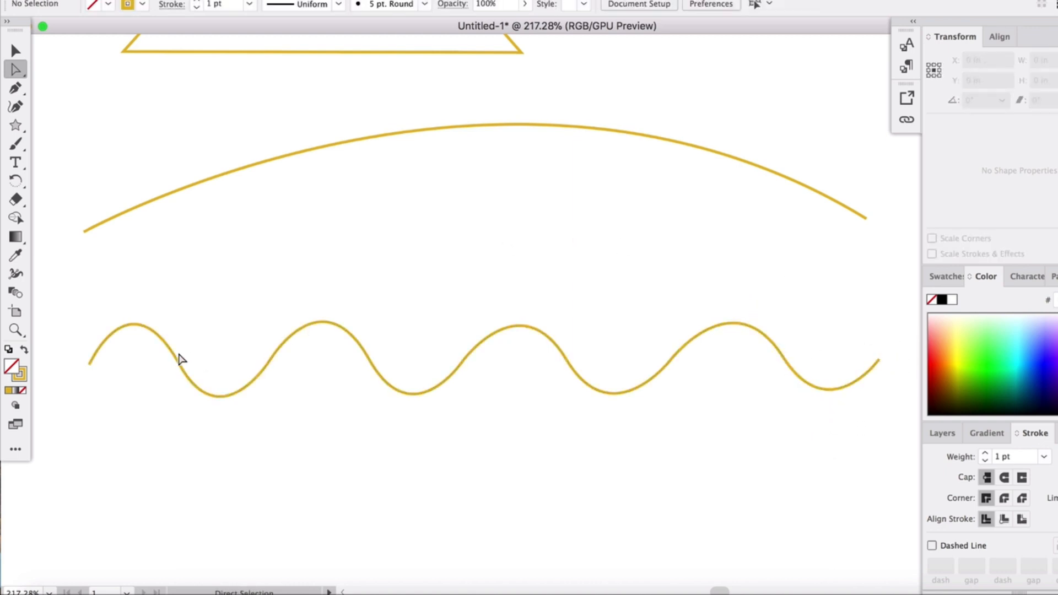
- Set the wave's stroke weight to 3 pt and try the round cap on its ends before returning to the butt cap
{"action": "left_click", "coordinate": [180, 364]}
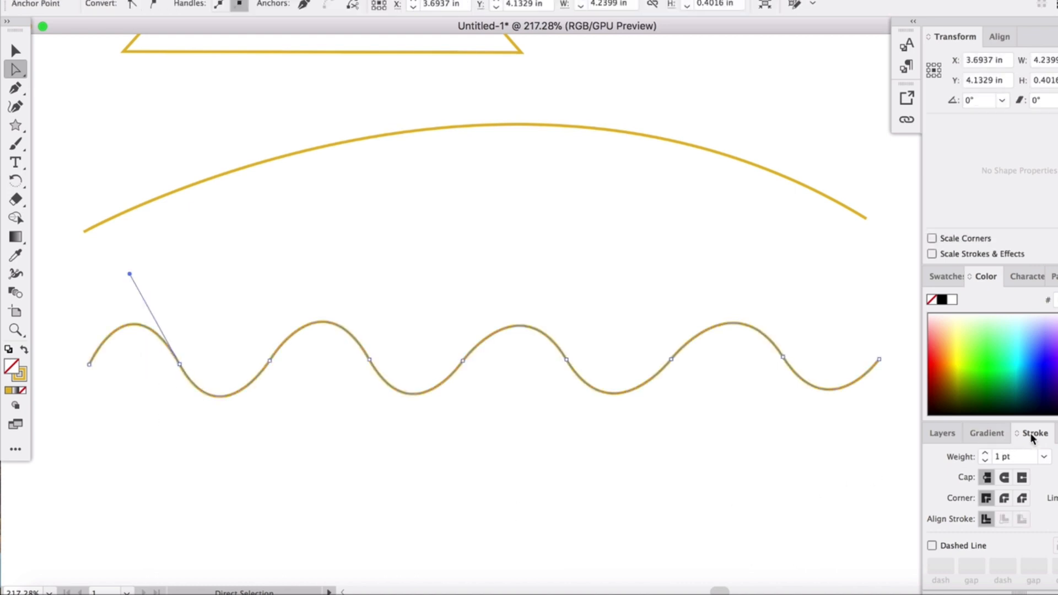
{"action": "mouse_move", "coordinate": [1032, 438]}
{"action": "left_mouse_down"}
{"action": "mouse_move", "coordinate": [787, 310]}
{"action": "mouse_move", "coordinate": [662, 160]}
{"action": "left_mouse_up"}
{"action": "left_click_drag", "start_coordinate": [737, 182], "coordinate": [659, 99]}
{"action": "left_click", "coordinate": [650, 133]}
{"action": "left_click", "coordinate": [650, 132]}
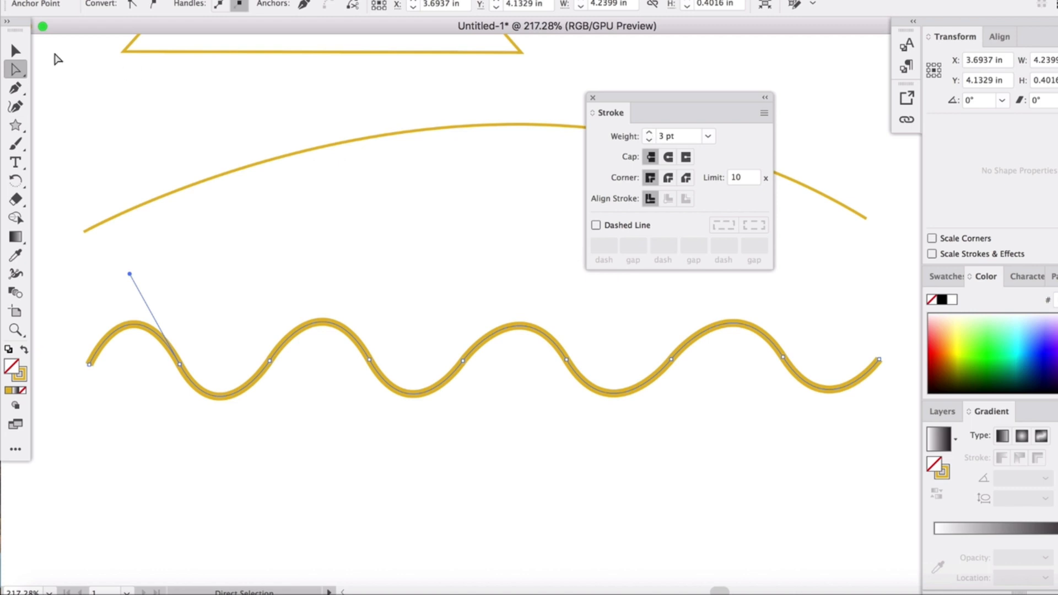
{"action": "left_click", "coordinate": [668, 158]}
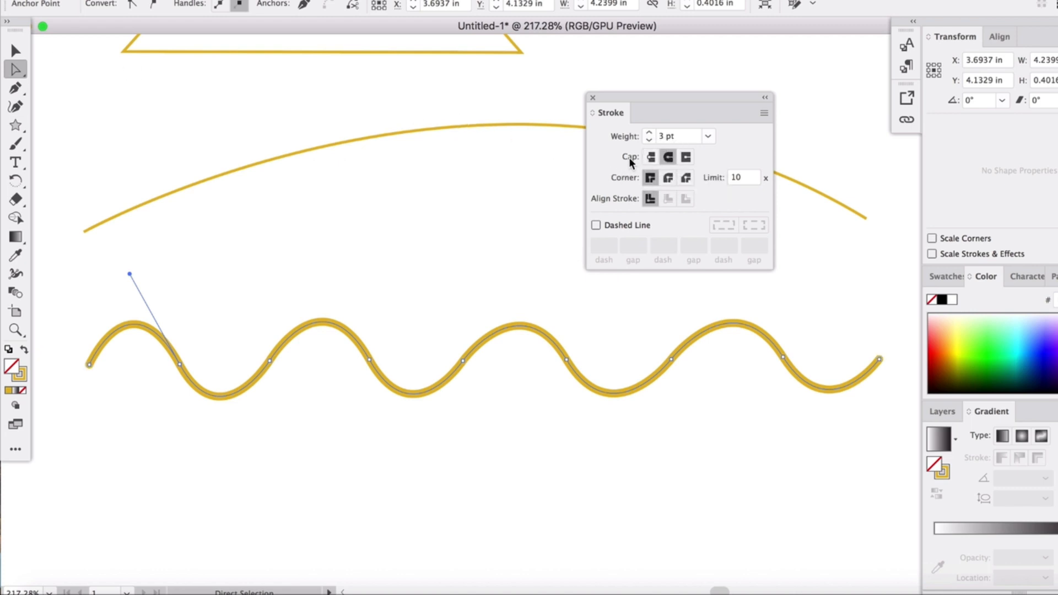
{"action": "left_click", "coordinate": [651, 158]}
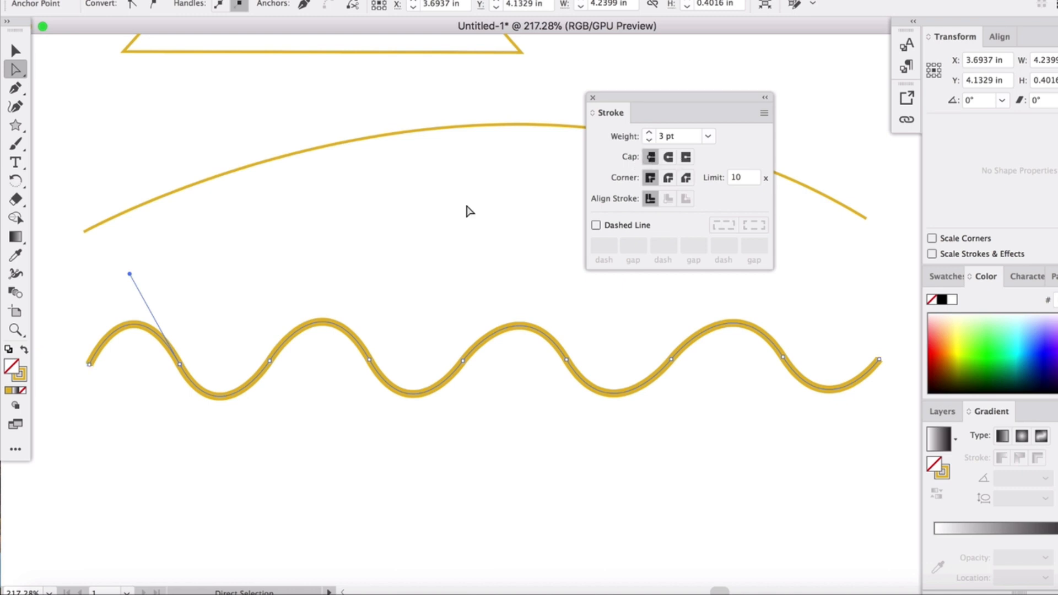
- Examine the stroke ends of the wave and the arch up close with the Selection tool
{"action": "left_click", "coordinate": [19, 55]}
{"action": "left_click", "coordinate": [132, 278]}
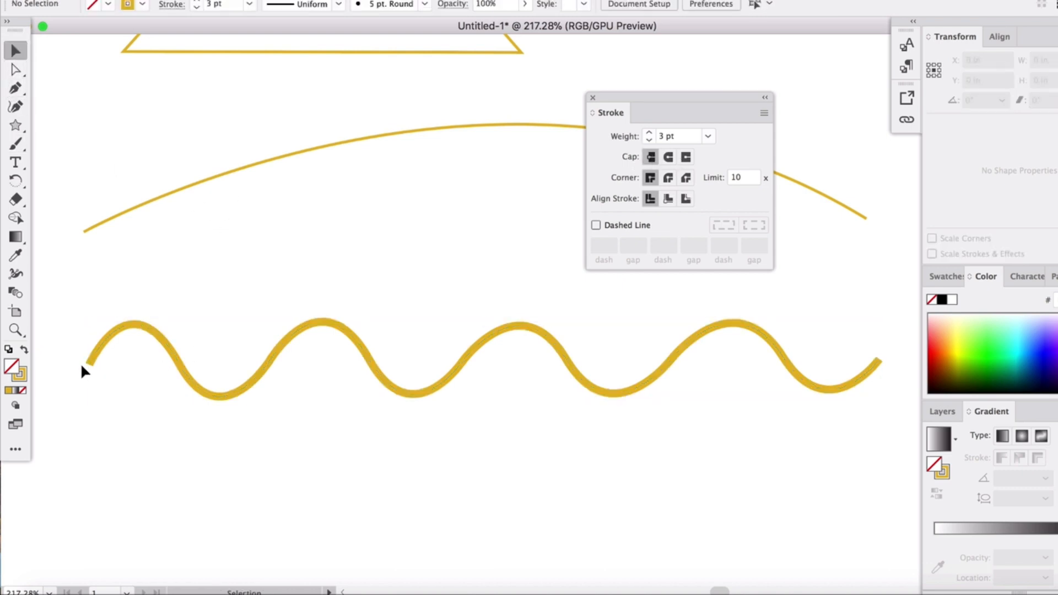
{"action": "scroll", "coordinate": [147, 387], "scroll_direction": "up", "scroll_amount": 5}
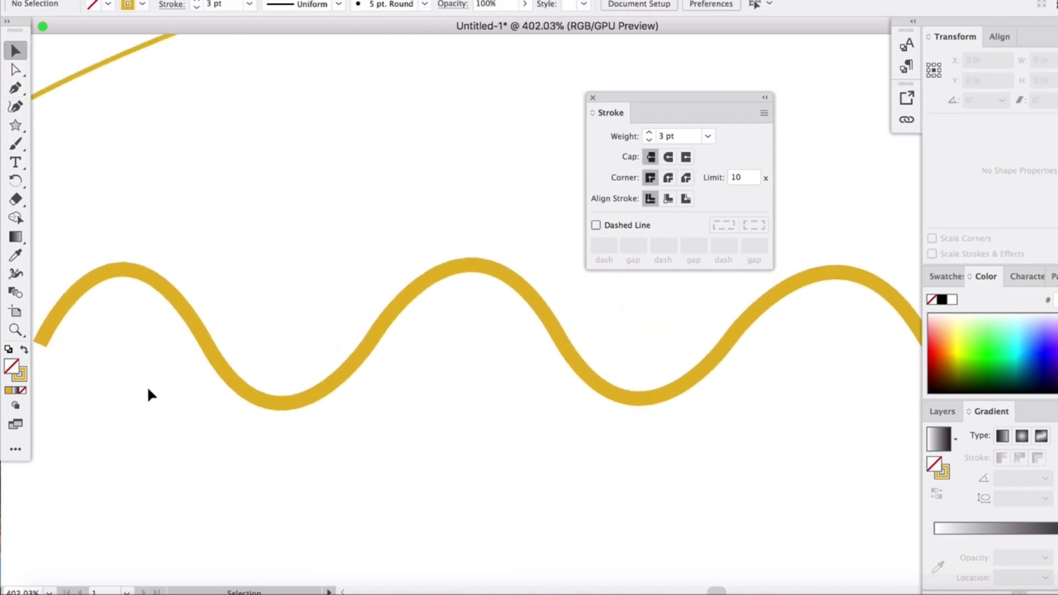
{"action": "scroll", "coordinate": [147, 387], "scroll_direction": "left", "scroll_amount": 2}
{"action": "scroll", "coordinate": [148, 388], "scroll_direction": "left", "scroll_amount": 2}
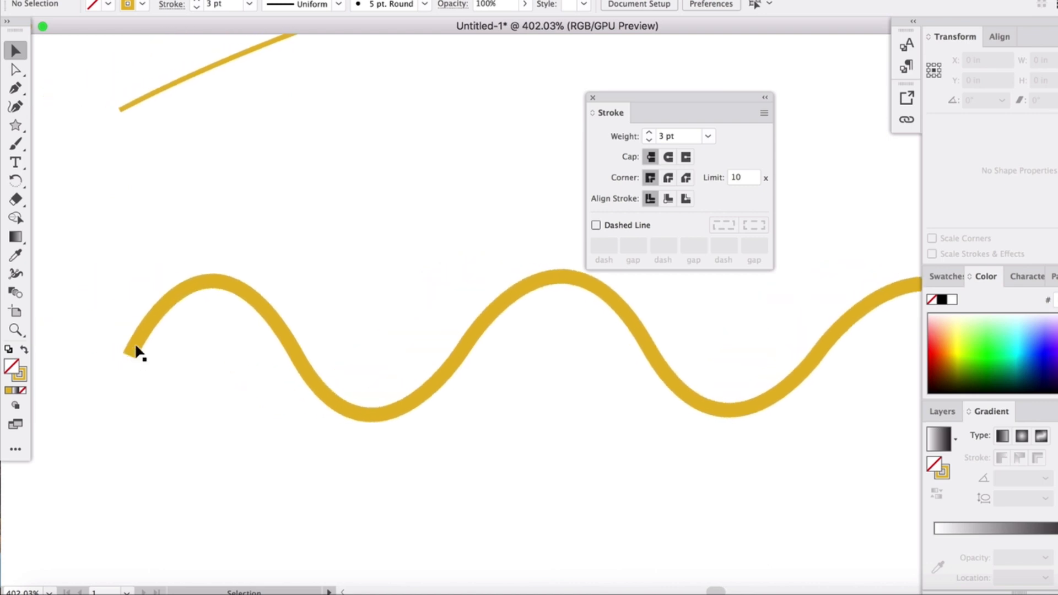
{"action": "left_click", "coordinate": [138, 351]}
{"action": "scroll", "coordinate": [254, 156], "scroll_direction": "up", "scroll_amount": 4}
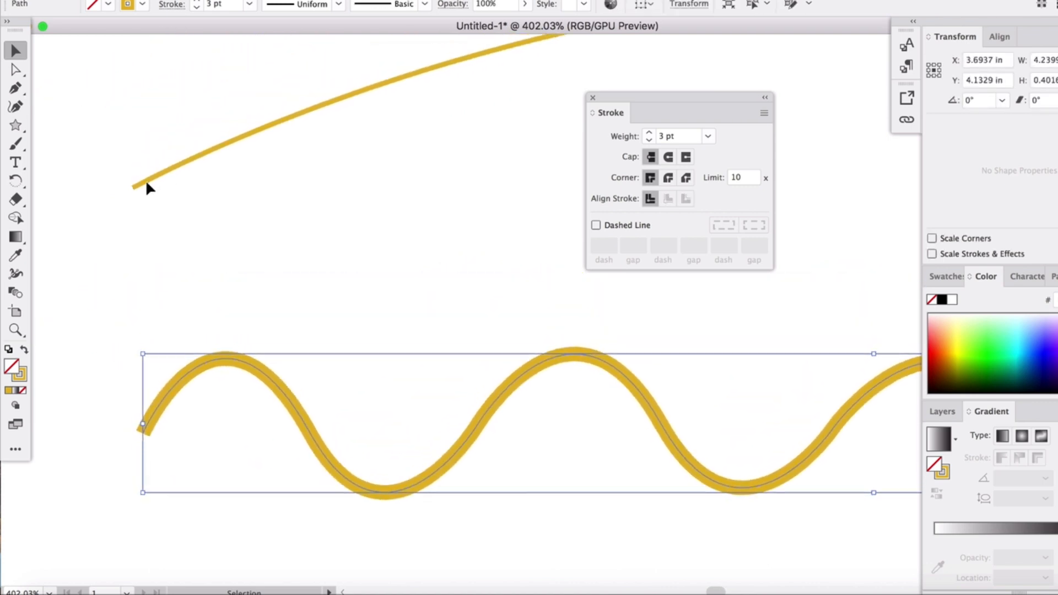
{"action": "scroll", "coordinate": [146, 182], "scroll_direction": "up", "scroll_amount": 1}
{"action": "left_click", "coordinate": [149, 188]}
{"action": "left_click", "coordinate": [154, 194]}
{"action": "left_click", "coordinate": [194, 313]}
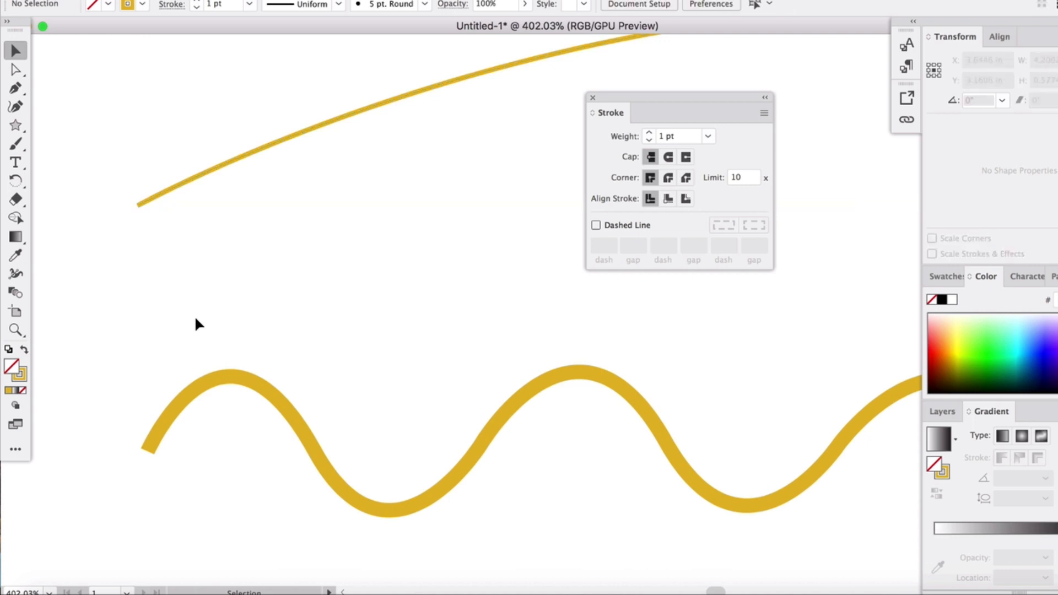
- Apply the round cap to the wave's stroke and deselect the path
{"action": "scroll", "coordinate": [196, 319], "scroll_direction": "down", "scroll_amount": 3}
{"action": "left_click", "coordinate": [188, 341]}
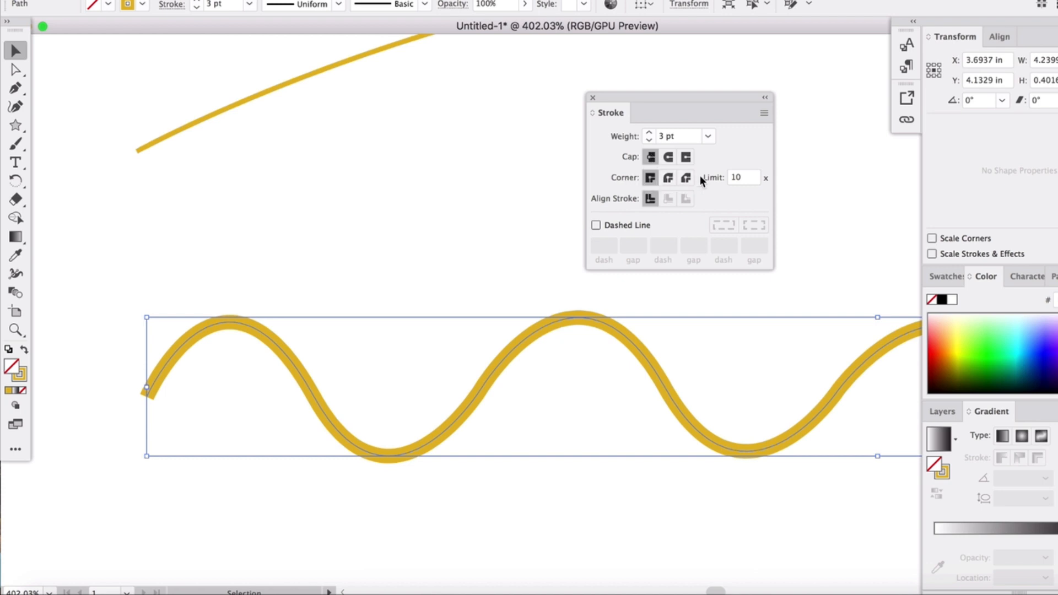
{"action": "left_click", "coordinate": [669, 158]}
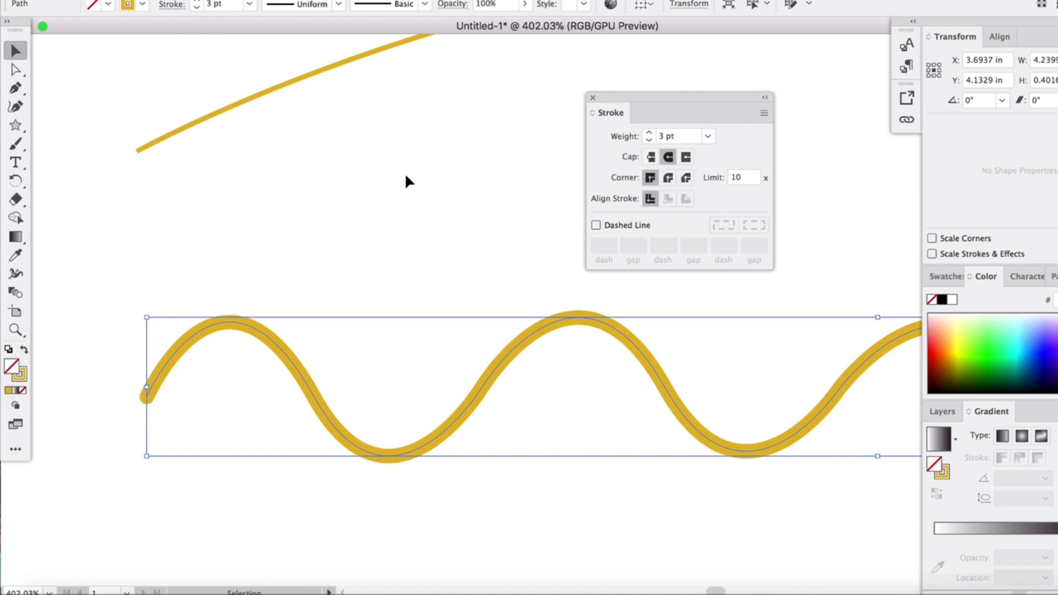
{"action": "left_click", "coordinate": [225, 435]}
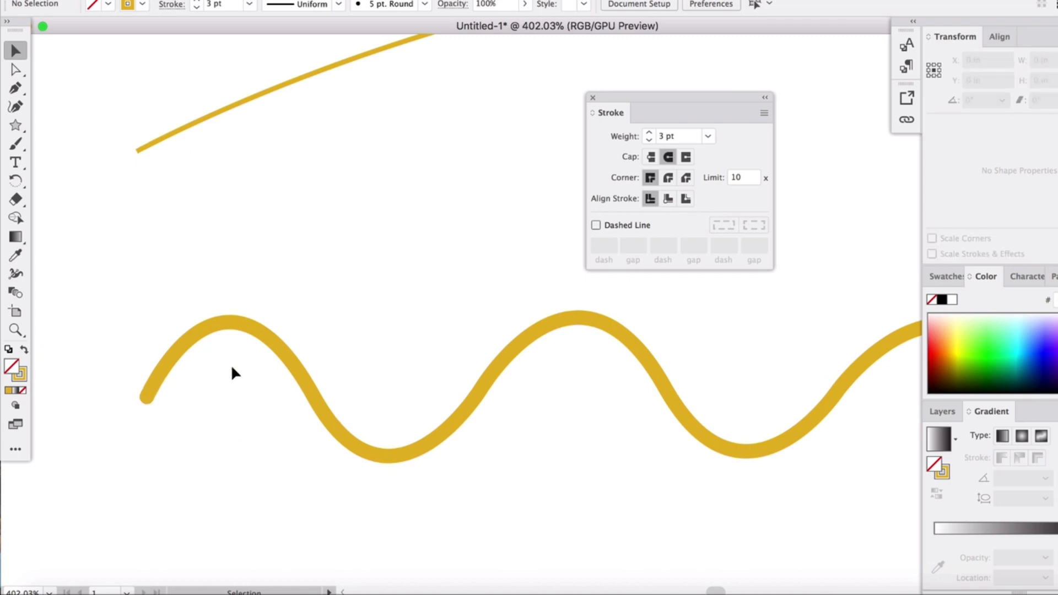
{"action": "scroll", "coordinate": [231, 373], "scroll_direction": "down", "scroll_amount": 5}
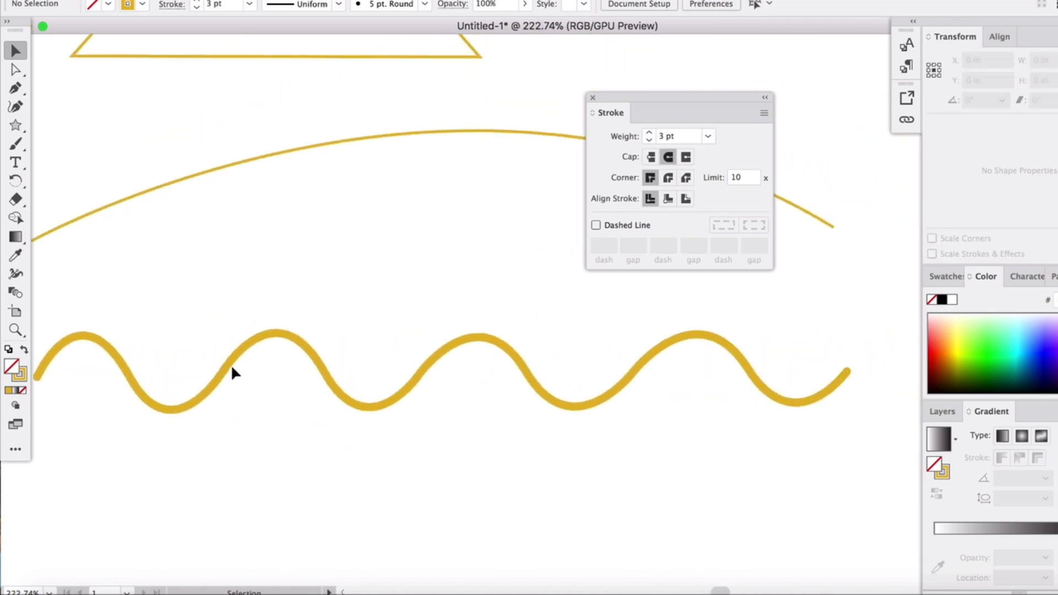
{"action": "scroll", "coordinate": [232, 368], "scroll_direction": "right", "scroll_amount": 1}
{"action": "scroll", "coordinate": [232, 368], "scroll_direction": "left", "scroll_amount": 3}
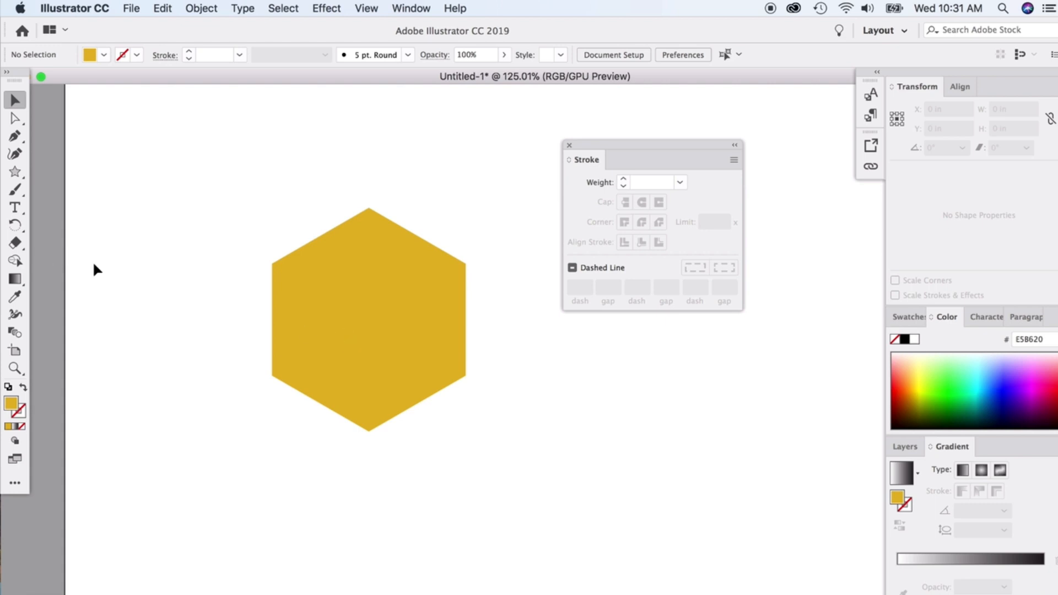
- Change the default fill colour to purple A523E2 with nothing selected
{"action": "mouse_move", "coordinate": [15, 171]}
{"action": "left_mouse_down"}
{"action": "mouse_move", "coordinate": [92, 215]}
{"action": "mouse_move", "coordinate": [15, 196]}
{"action": "mouse_move", "coordinate": [16, 172]}
{"action": "left_mouse_up"}
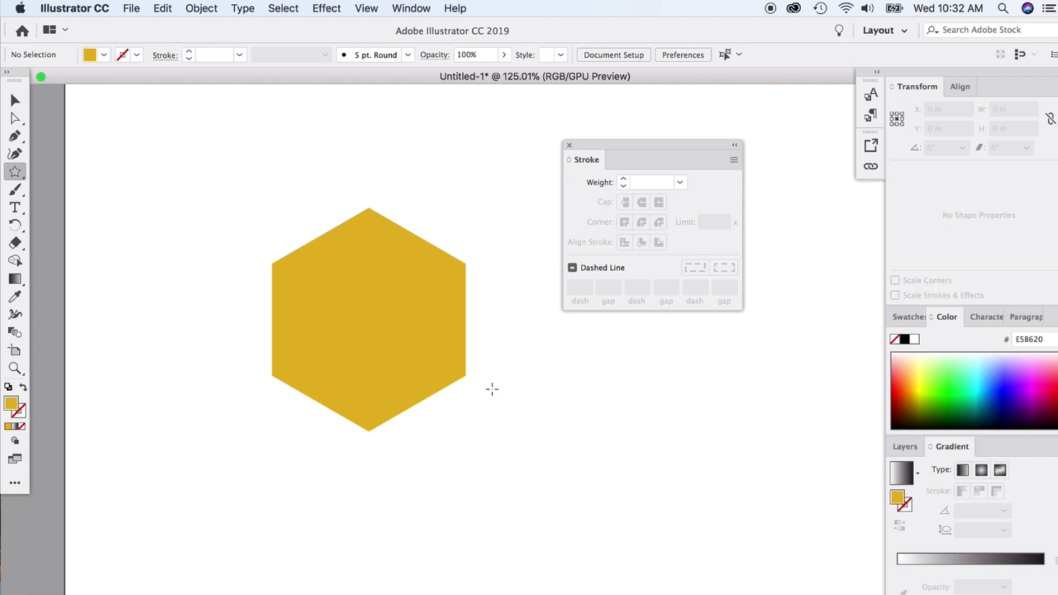
{"action": "left_click", "coordinate": [15, 100]}
{"action": "double_click", "coordinate": [11, 405]}
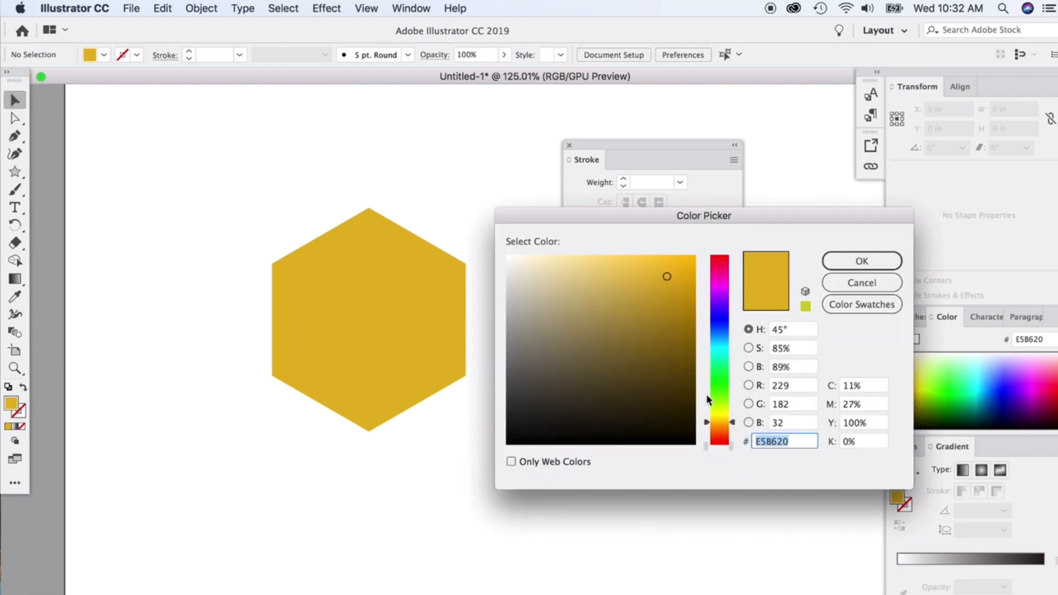
{"action": "type", "text": "E22379"}
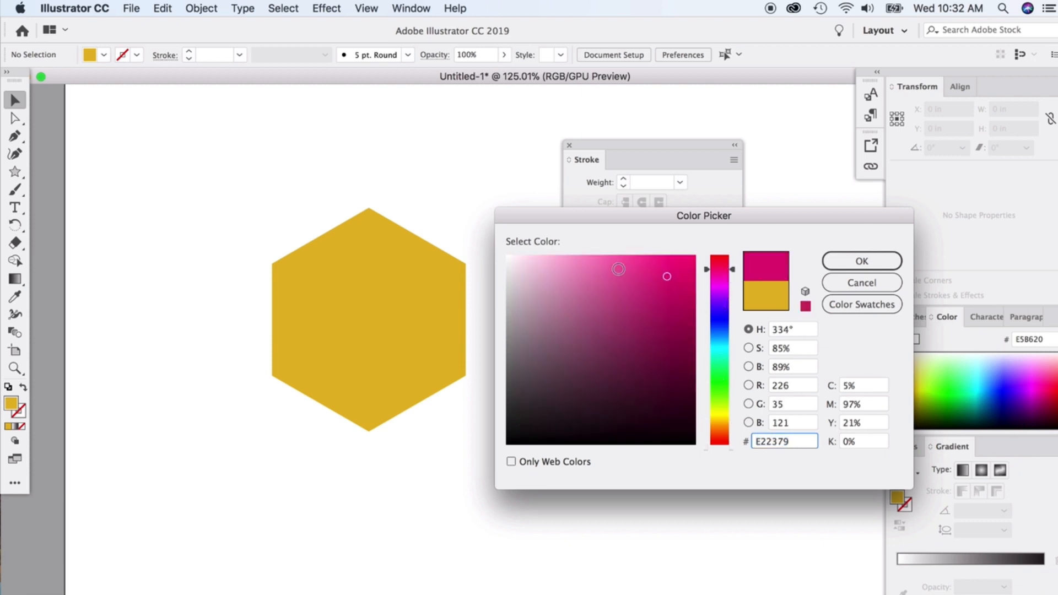
{"action": "left_click", "coordinate": [726, 298]}
{"action": "key", "text": "Return"}
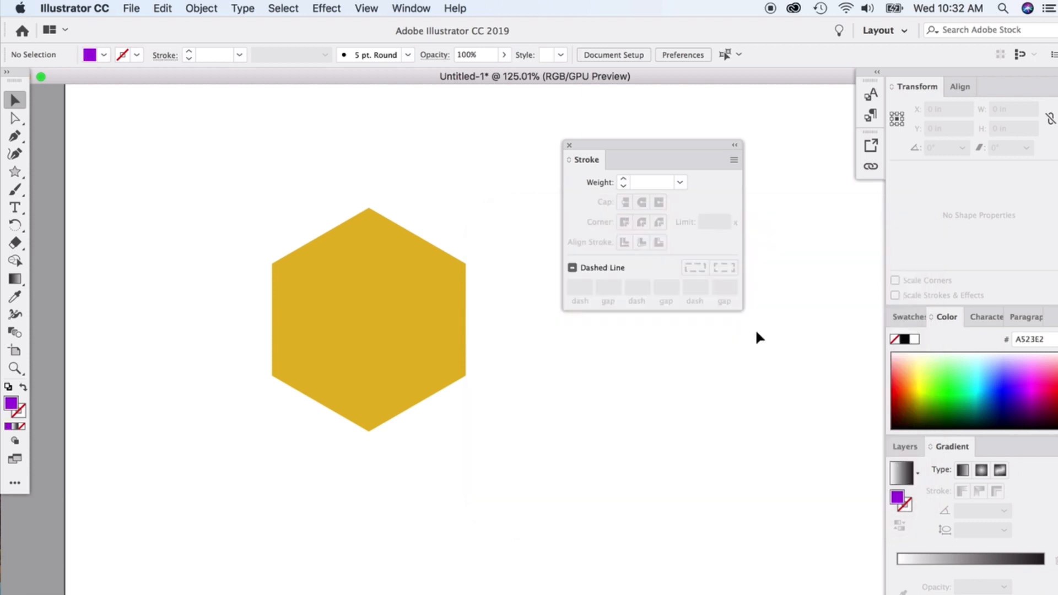
- Draw the cube's closed left face with the Pen tool, joining the hexagon's two left corners, centre and bottom corner, and deselect it
{"action": "left_click", "coordinate": [15, 136]}
{"action": "scroll", "coordinate": [274, 380], "scroll_direction": "up", "scroll_amount": 5}
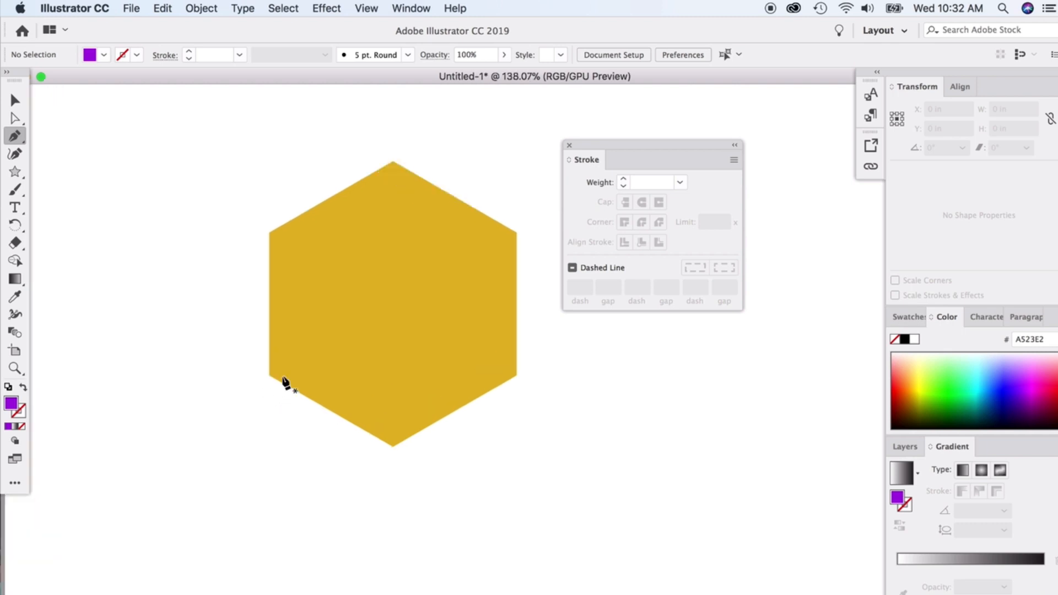
{"action": "scroll", "coordinate": [284, 381], "scroll_direction": "right", "scroll_amount": 3}
{"action": "scroll", "coordinate": [284, 381], "scroll_direction": "up", "scroll_amount": 1}
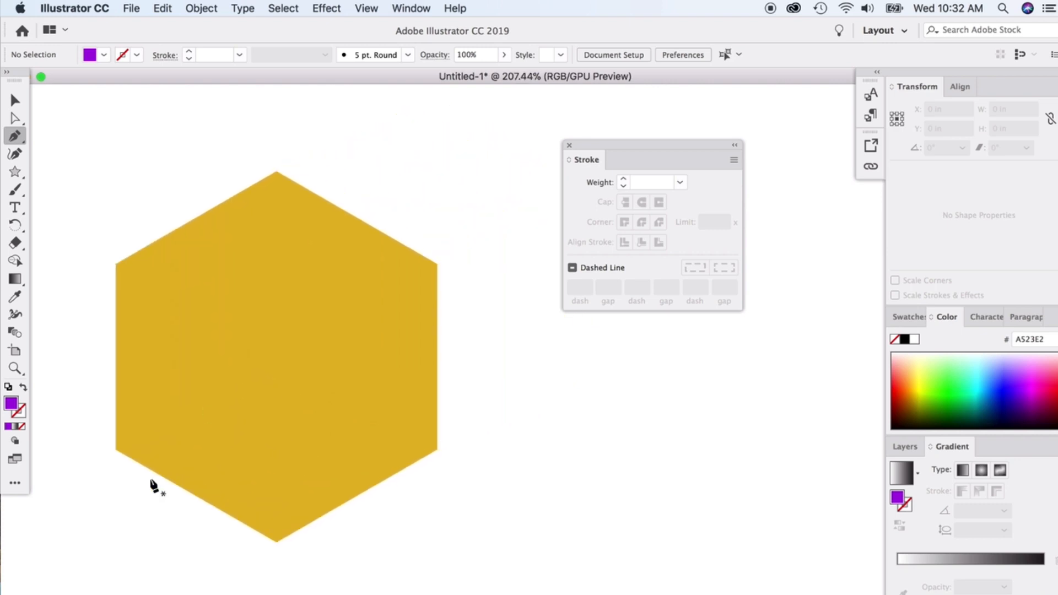
{"action": "left_click", "coordinate": [116, 450]}
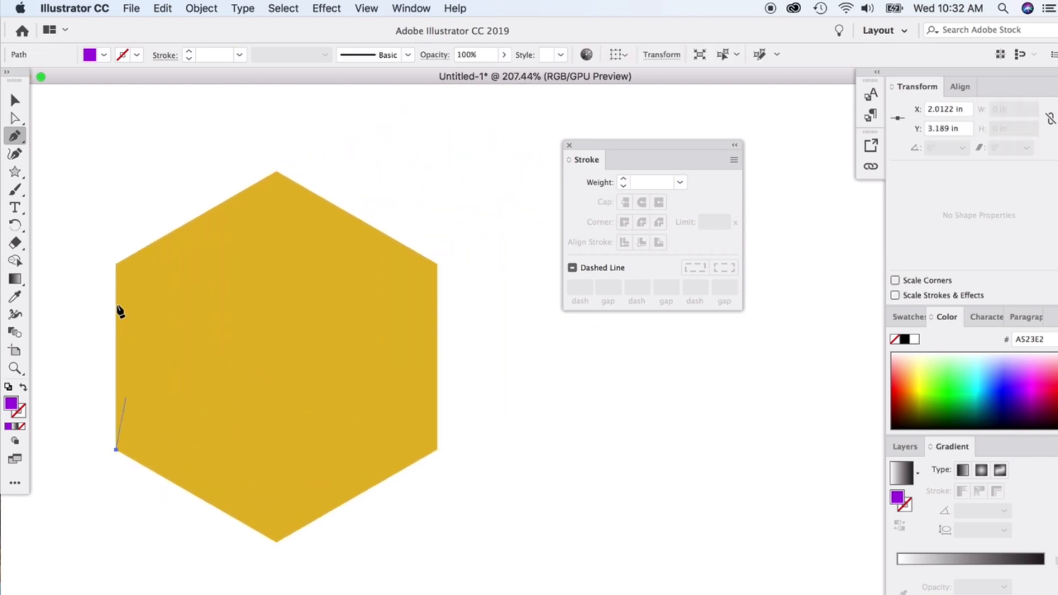
{"action": "left_click", "coordinate": [116, 265]}
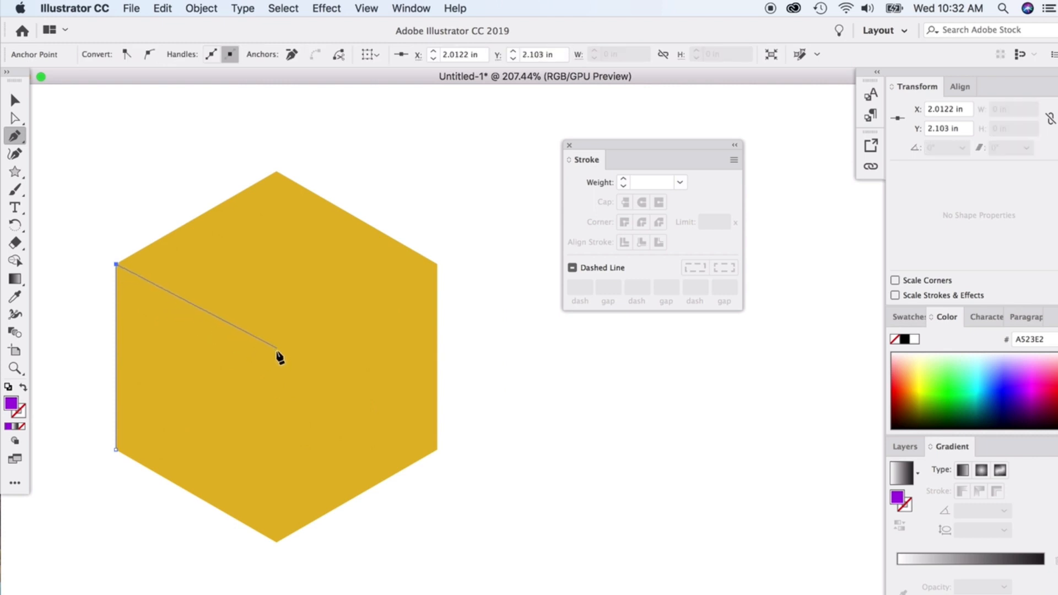
{"action": "left_click", "coordinate": [276, 357]}
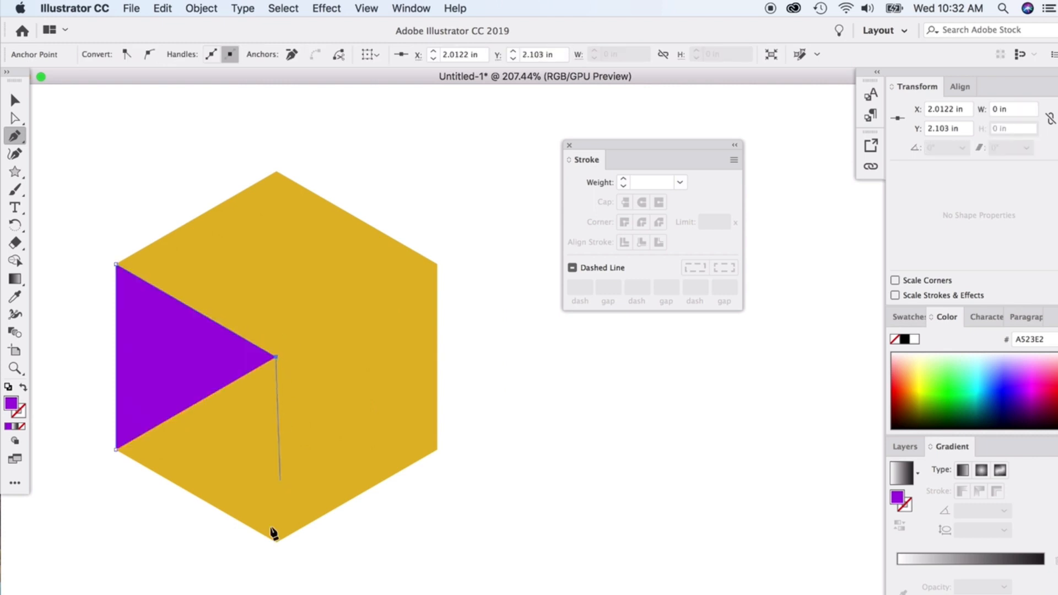
{"action": "left_click", "coordinate": [276, 543]}
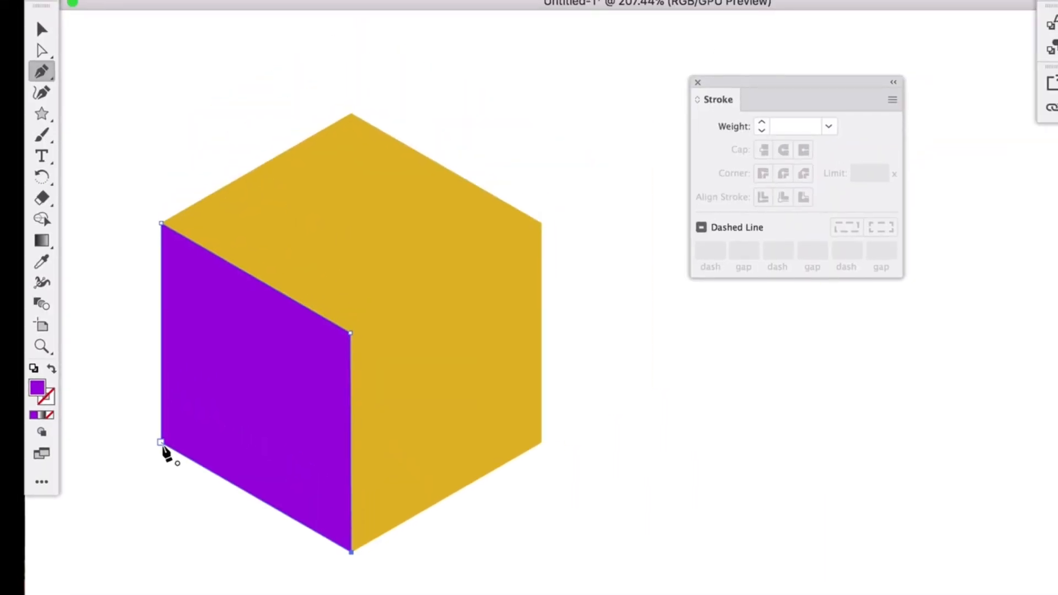
{"action": "left_click", "coordinate": [162, 444]}
{"action": "left_click", "coordinate": [41, 29]}
{"action": "left_click", "coordinate": [116, 52]}
- Move the purple face off the hexagon to its lower right, then undo the move
{"action": "left_click_drag", "start_coordinate": [282, 389], "coordinate": [758, 464]}
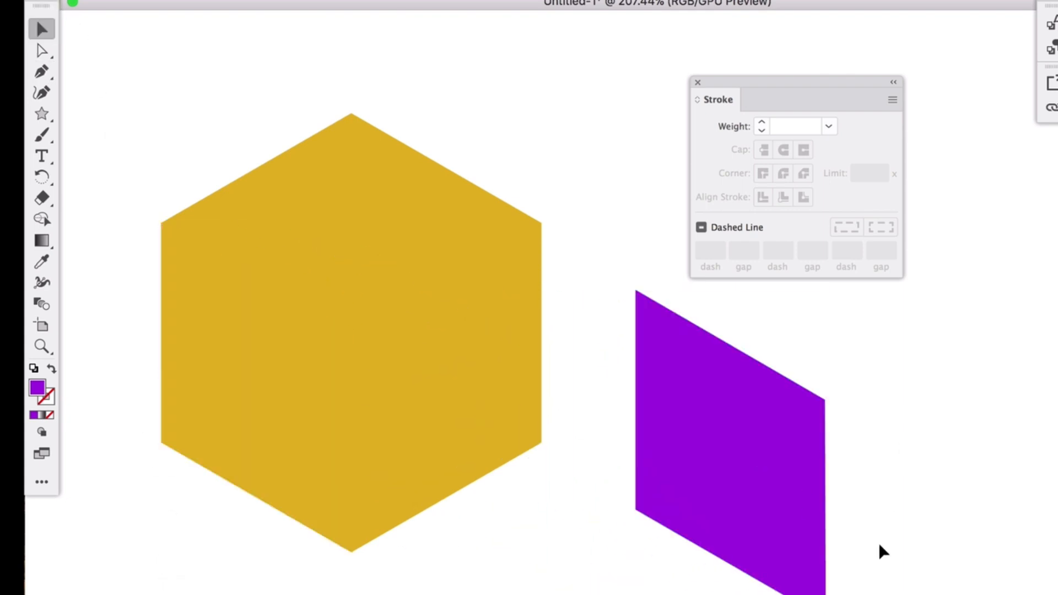
{"action": "left_click", "coordinate": [793, 529]}
{"action": "key", "text": "super+z"}
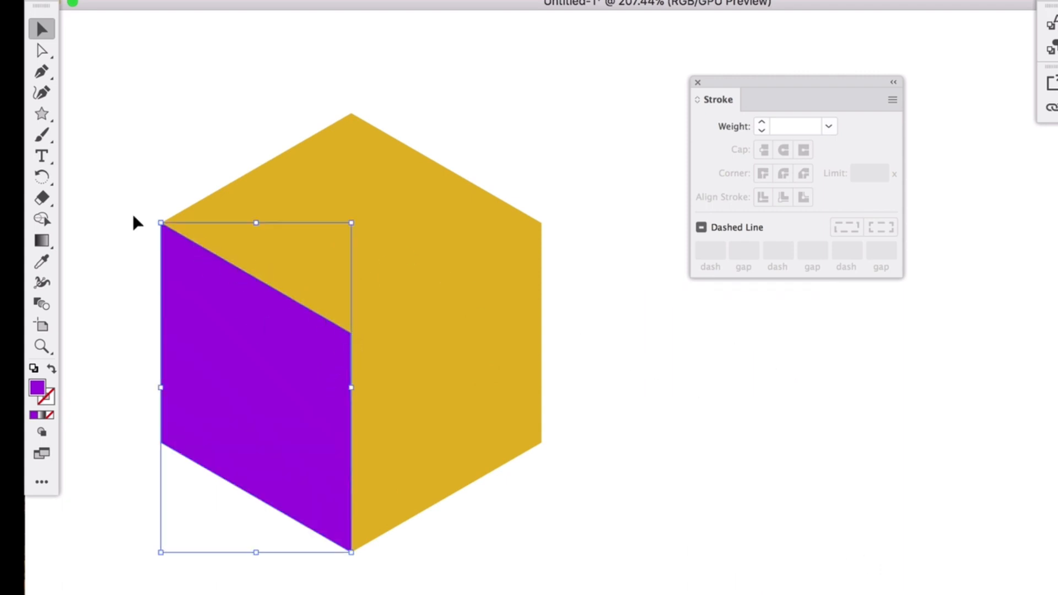
- Nudge the purple face's anchor at the hexagon's centre slightly upward with the Direct Selection tool and deselect the face
{"action": "left_click", "coordinate": [42, 50]}
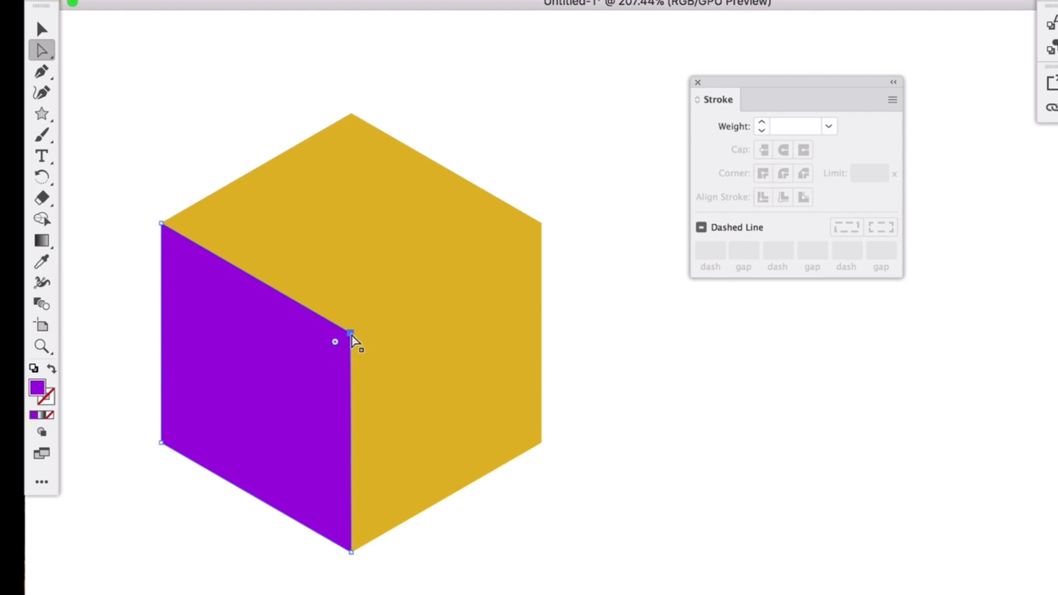
{"action": "left_click_drag", "start_coordinate": [353, 335], "coordinate": [350, 325]}
{"action": "left_click", "coordinate": [581, 418]}
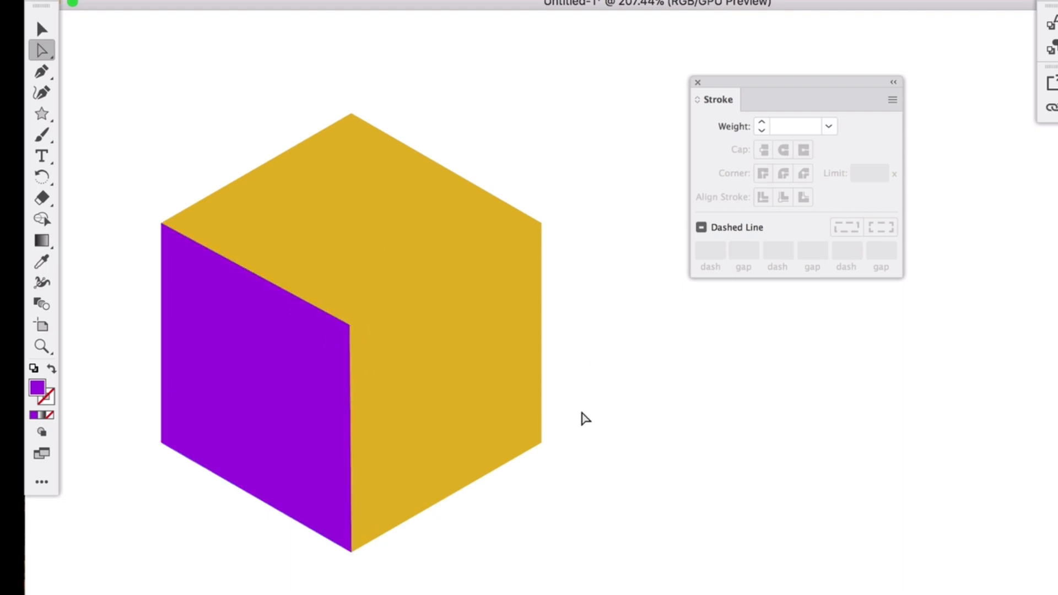
{"action": "left_click", "coordinate": [42, 29]}
- Set the Pen tool's fill to the lighter purple B045EF
{"action": "left_click", "coordinate": [42, 71]}
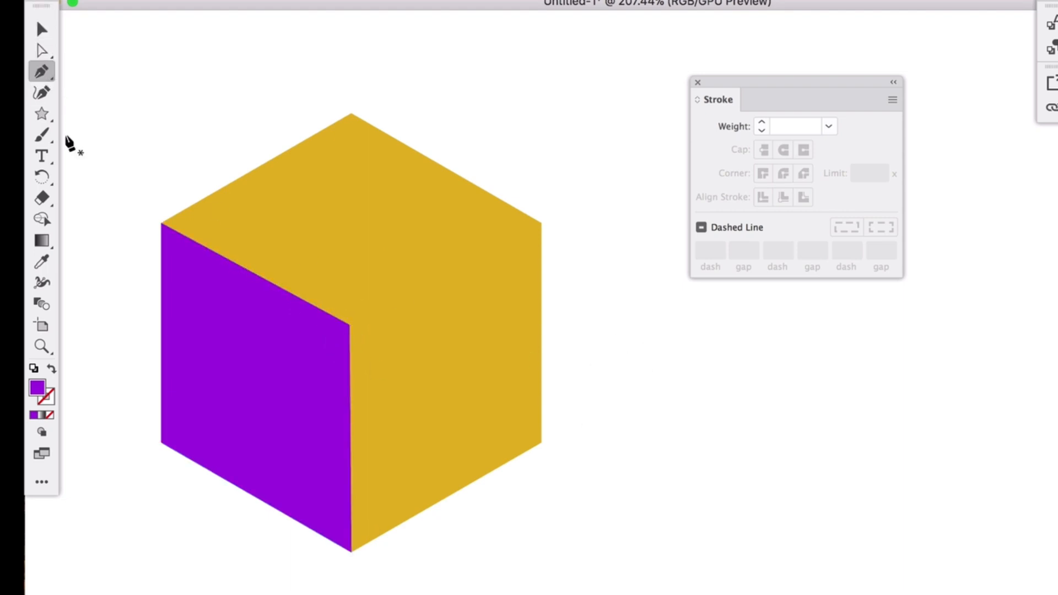
{"action": "double_click", "coordinate": [38, 388]}
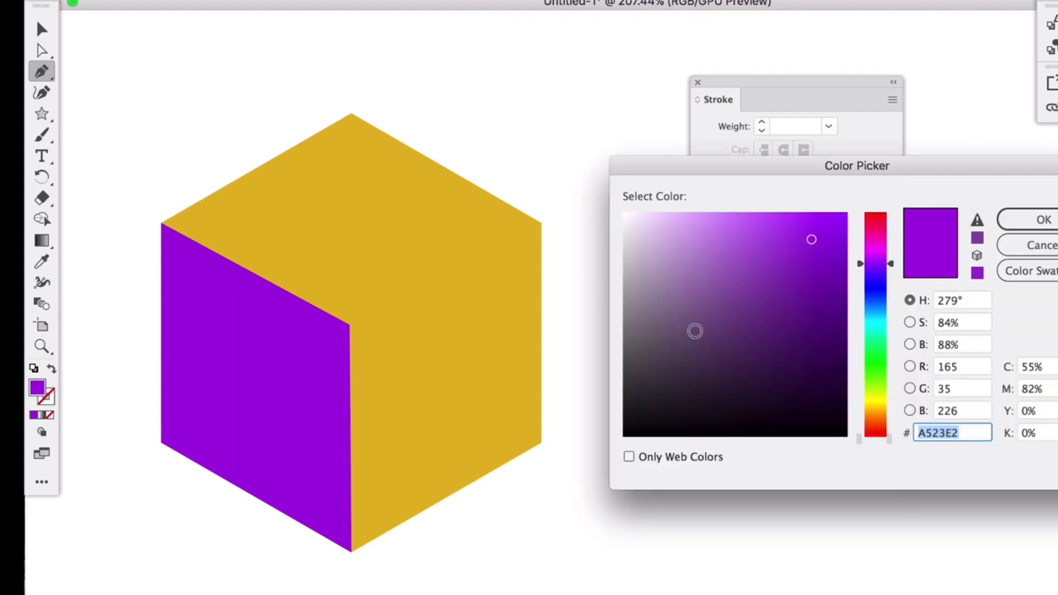
{"action": "left_click", "coordinate": [784, 226]}
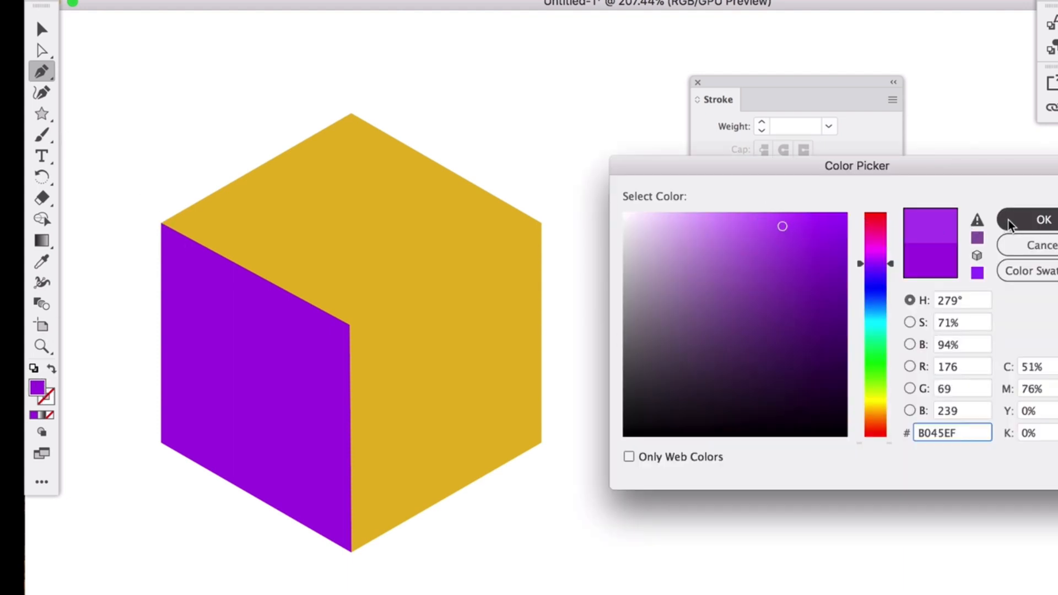
{"action": "left_click", "coordinate": [1044, 219]}
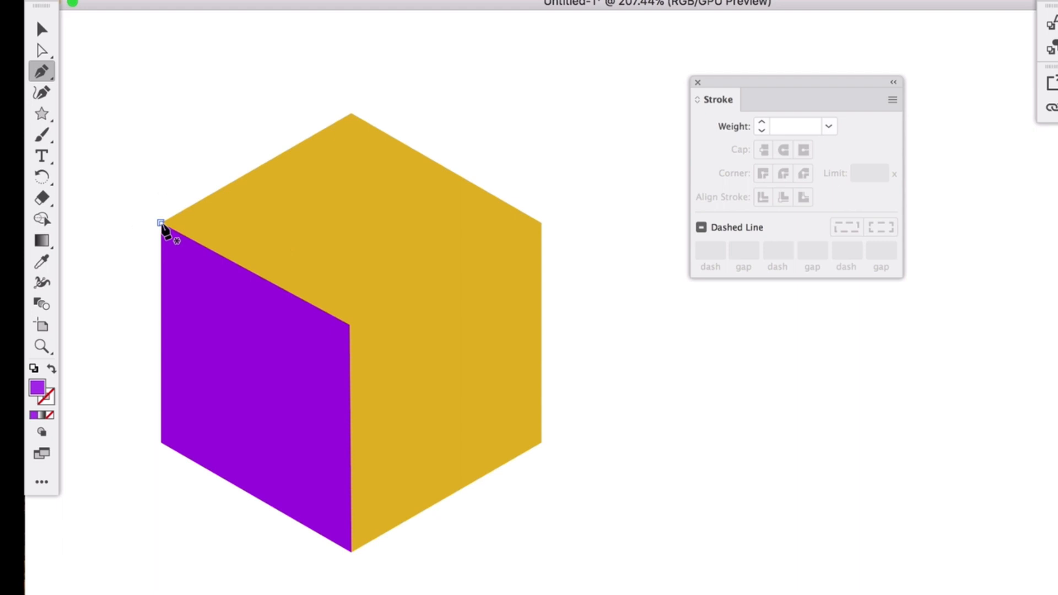
- Draw the cube's closed top face through the inner corner and the hexagon's upper right, top and upper left corners, and deselect it
{"action": "left_click", "coordinate": [350, 325]}
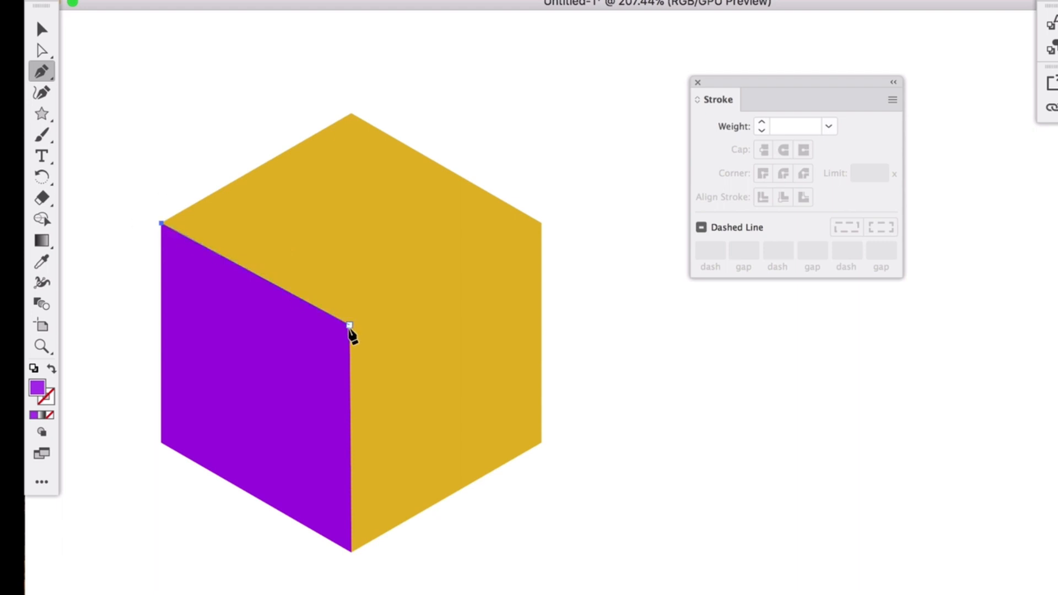
{"action": "left_click", "coordinate": [541, 224]}
{"action": "left_click", "coordinate": [351, 114]}
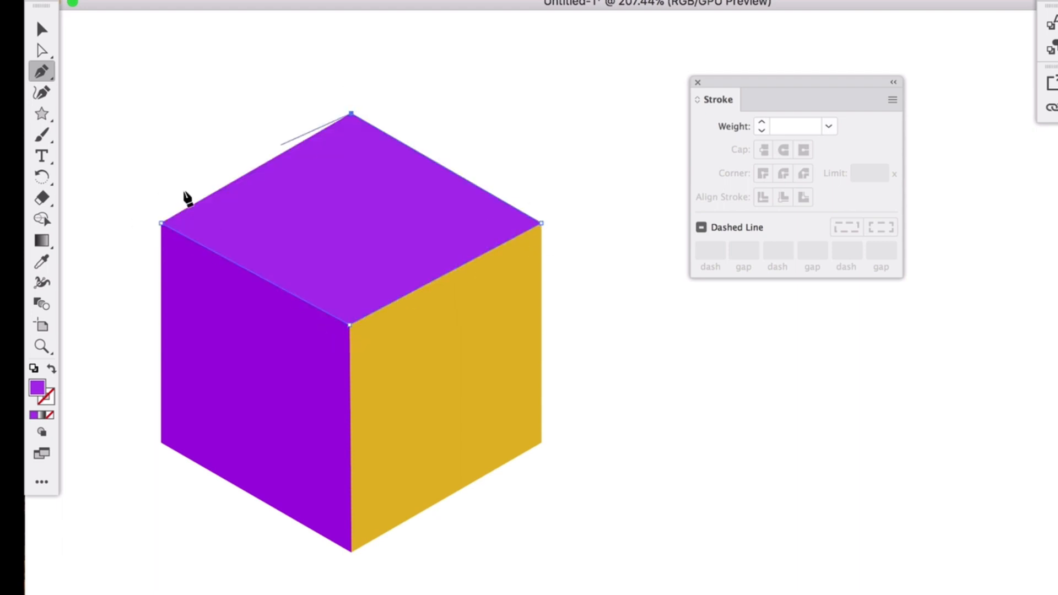
{"action": "left_click", "coordinate": [161, 224]}
{"action": "key", "text": "v"}
{"action": "left_click", "coordinate": [141, 47]}
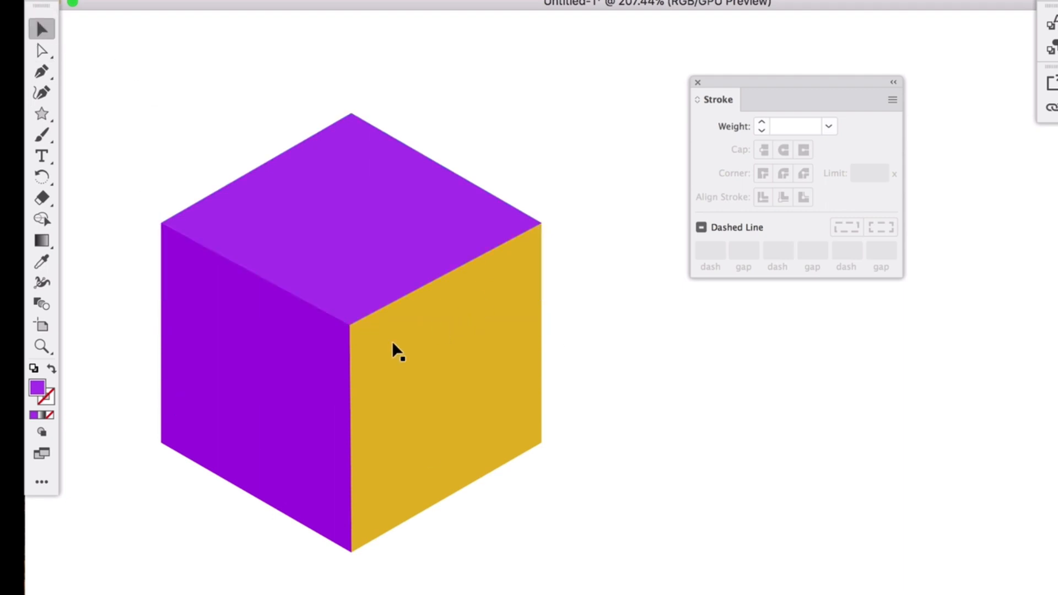
- Recolour the cube's left face to the darker purple 8220BC and deselect it
{"action": "double_click", "coordinate": [38, 388]}
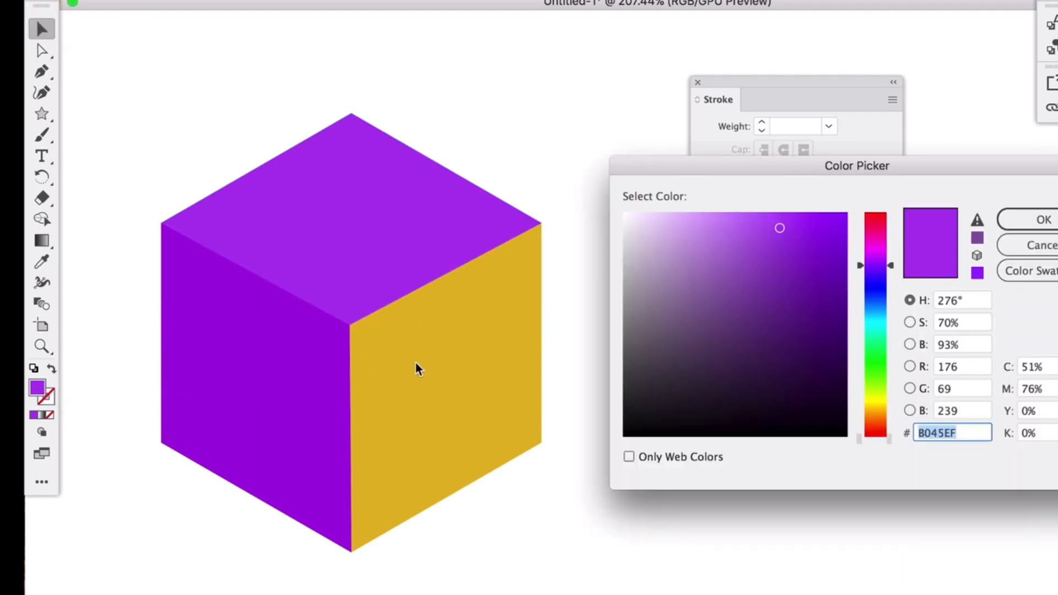
{"action": "left_click", "coordinate": [1026, 252]}
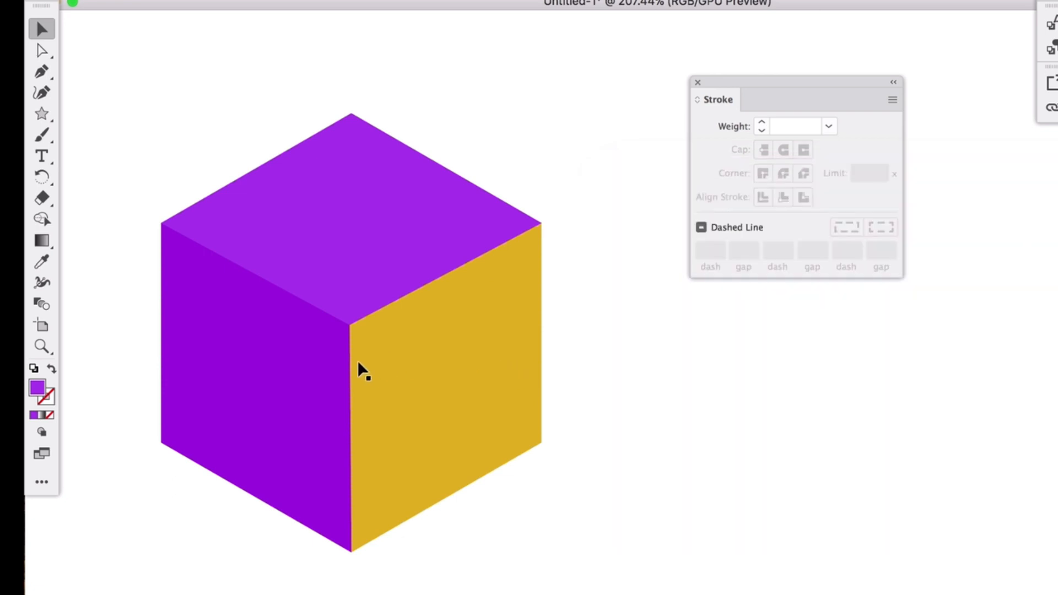
{"action": "left_click", "coordinate": [255, 347]}
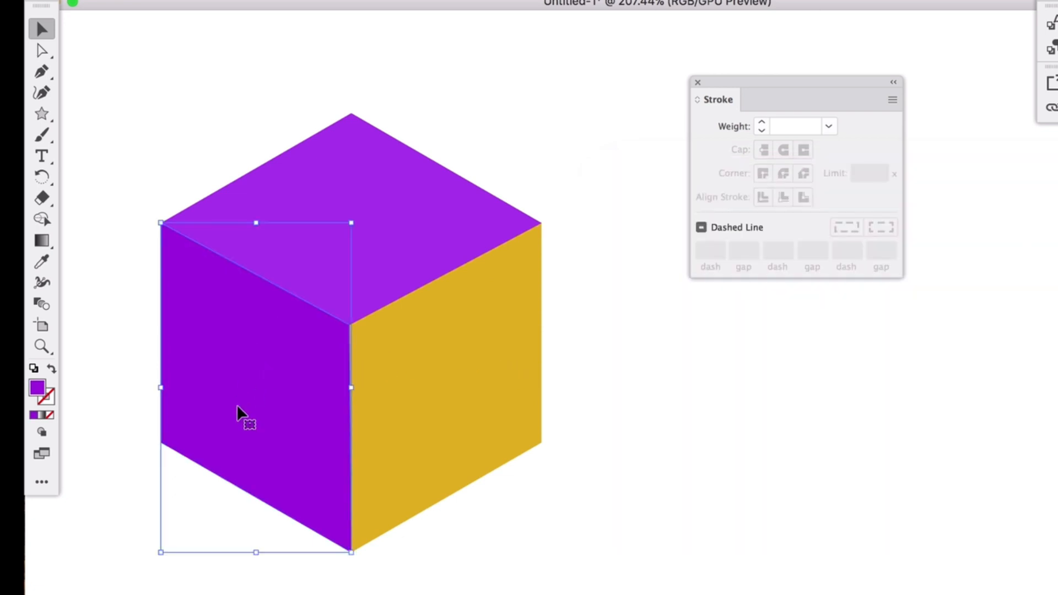
{"action": "left_click", "coordinate": [43, 263]}
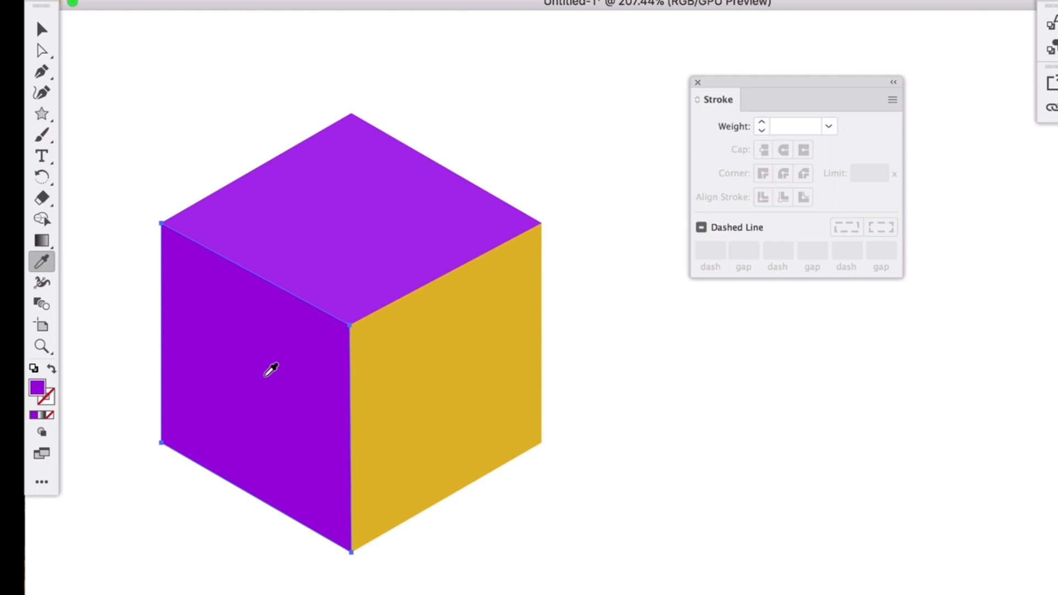
{"action": "double_click", "coordinate": [38, 392]}
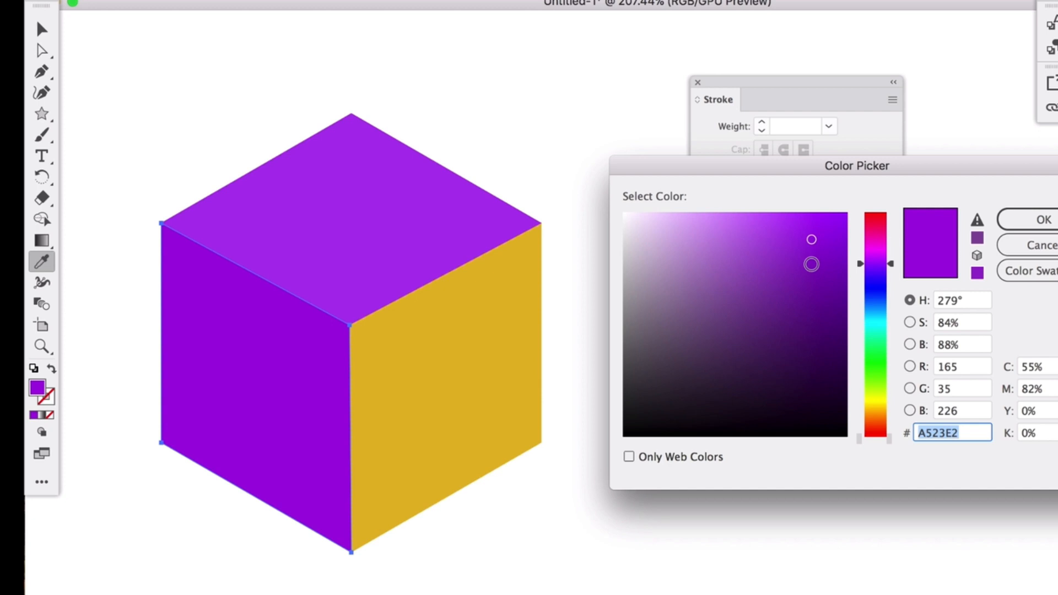
{"action": "left_click", "coordinate": [811, 264]}
{"action": "left_click", "coordinate": [810, 270]}
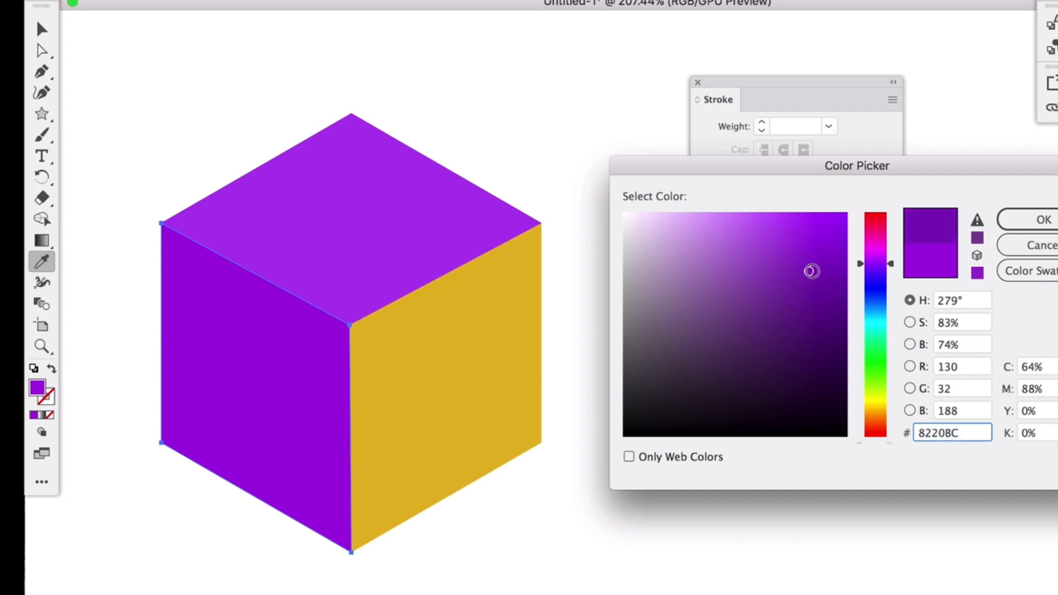
{"action": "left_click", "coordinate": [1037, 219]}
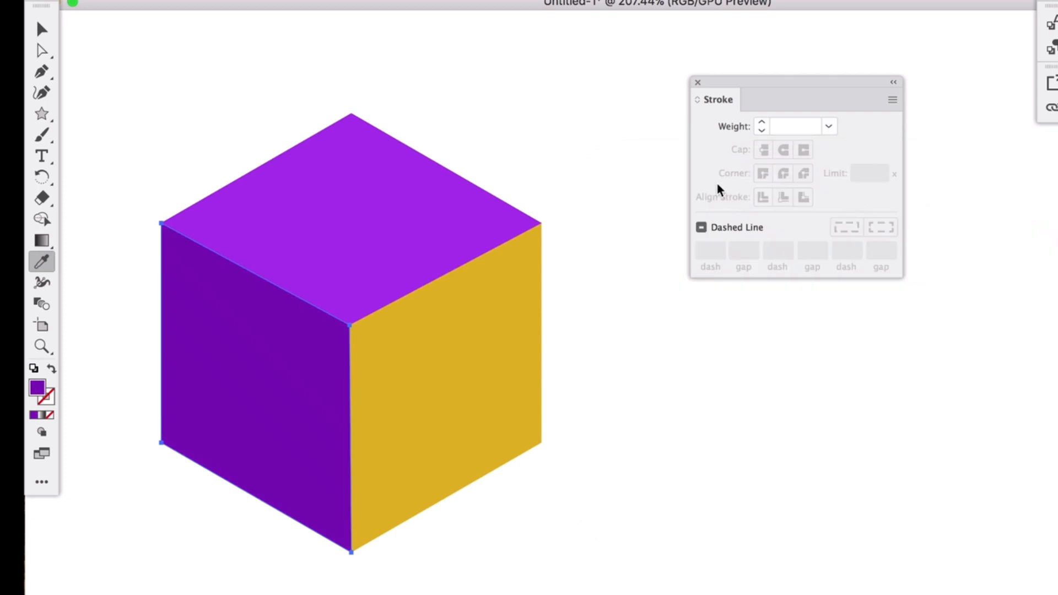
{"action": "left_click", "coordinate": [41, 30]}
{"action": "left_click", "coordinate": [128, 55]}
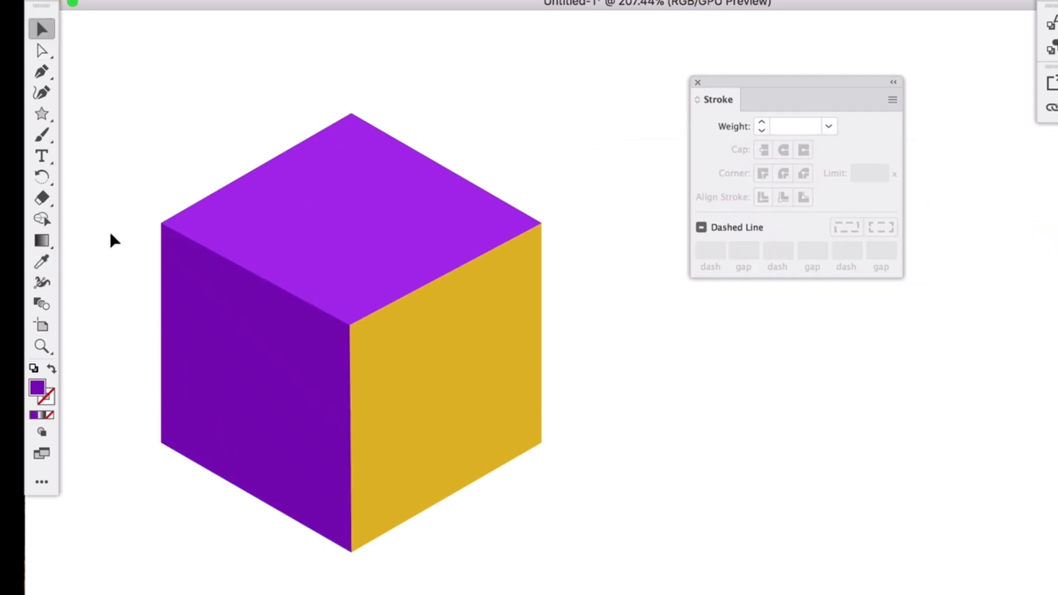
- Draw the cube's closed right face with the Pen tool through the hexagon's bottom, inner, upper right and lower right corners
{"action": "left_click", "coordinate": [43, 72]}
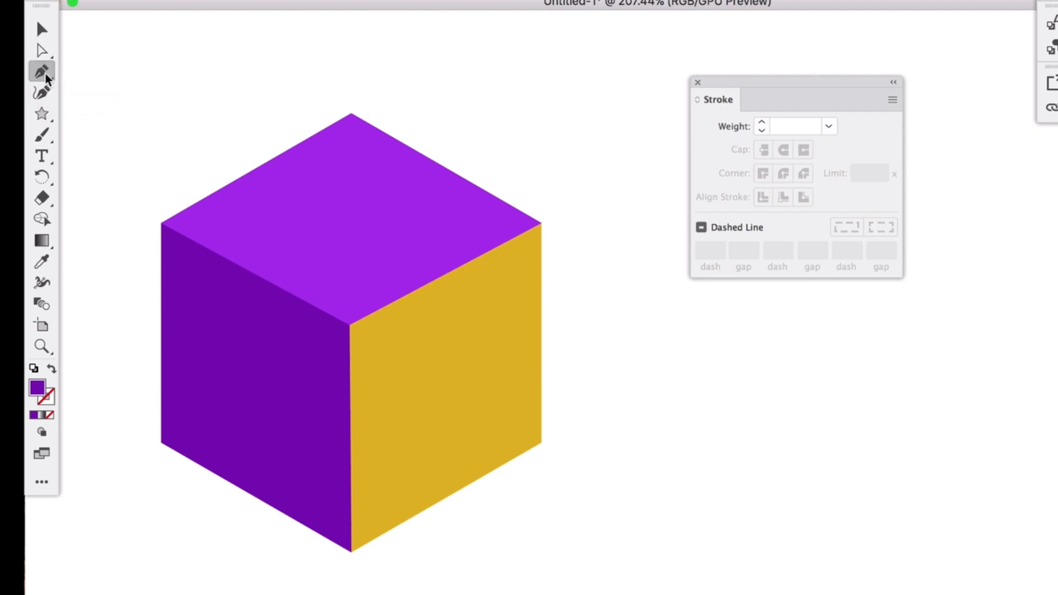
{"action": "left_click", "coordinate": [351, 552]}
{"action": "left_click", "coordinate": [350, 325]}
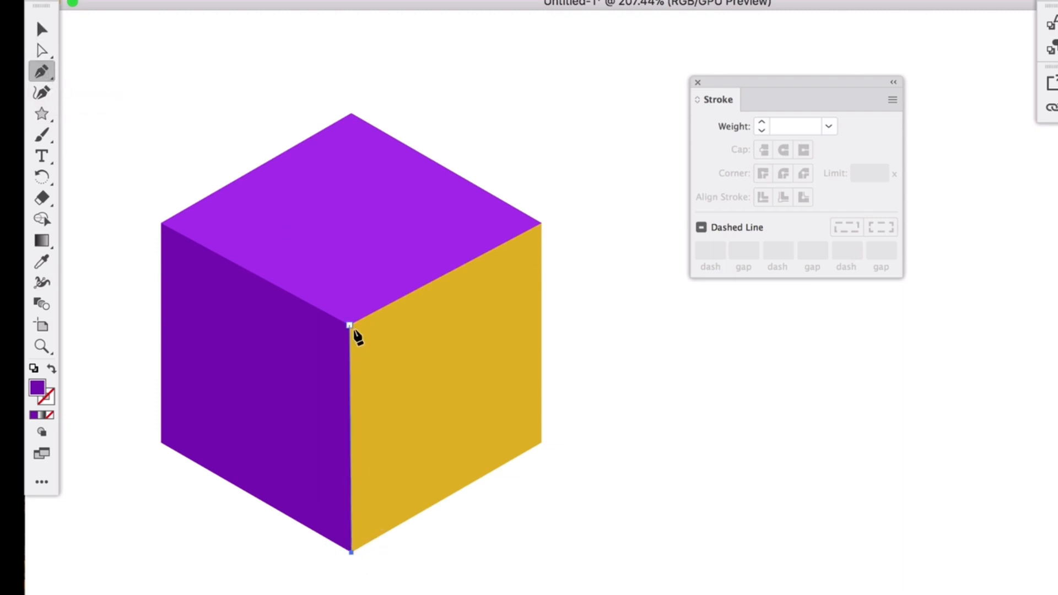
{"action": "left_click", "coordinate": [541, 224]}
{"action": "left_click", "coordinate": [541, 442]}
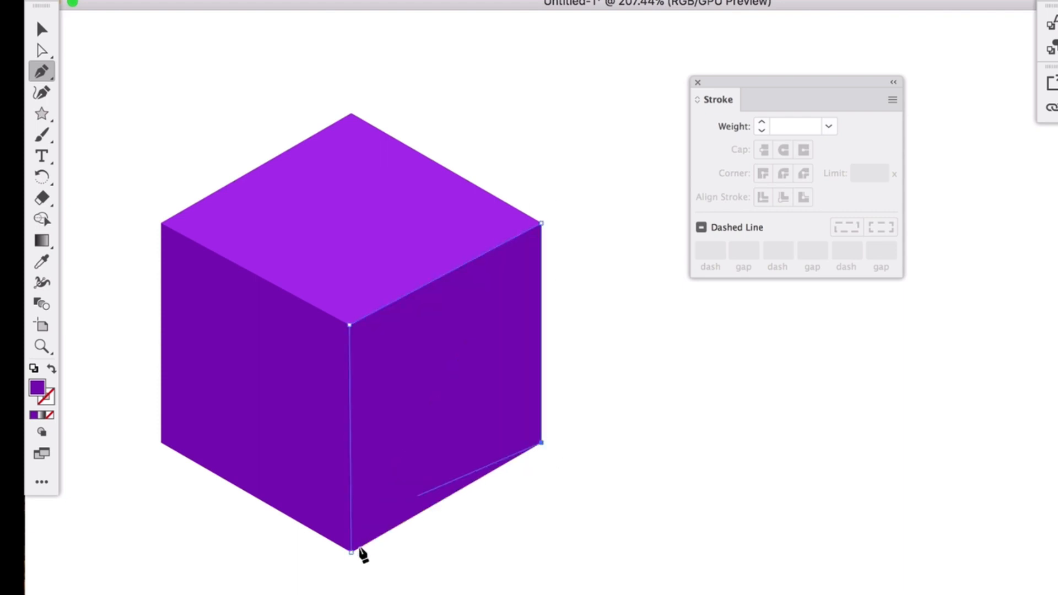
{"action": "left_click", "coordinate": [352, 553]}
- Recolour the cube's right face to a deeper purple than the left face and deselect it
{"action": "double_click", "coordinate": [38, 388]}
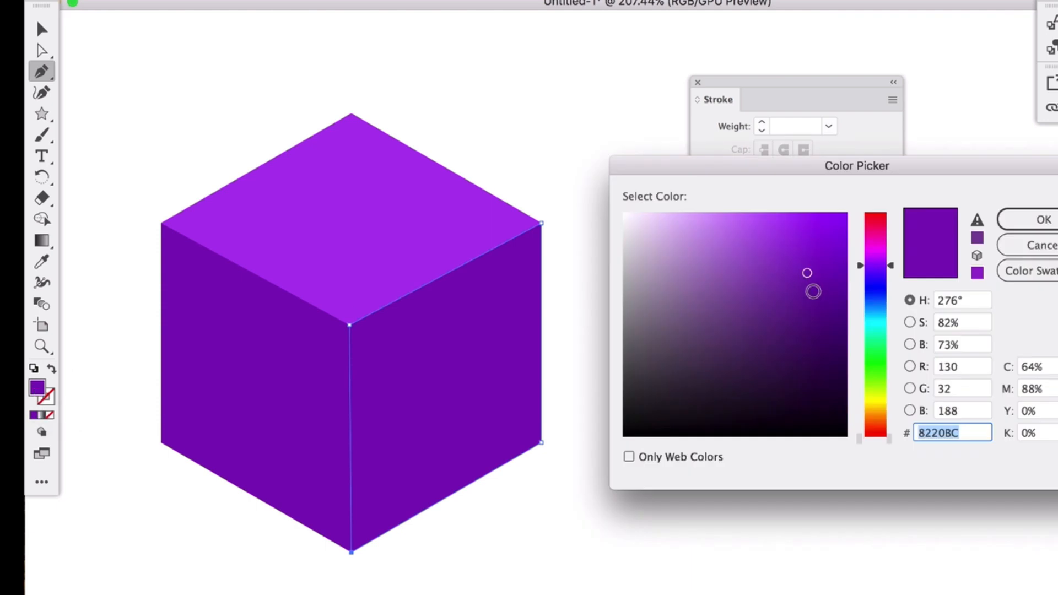
{"action": "left_click", "coordinate": [820, 293]}
{"action": "left_click", "coordinate": [819, 309]}
{"action": "left_click", "coordinate": [1020, 220]}
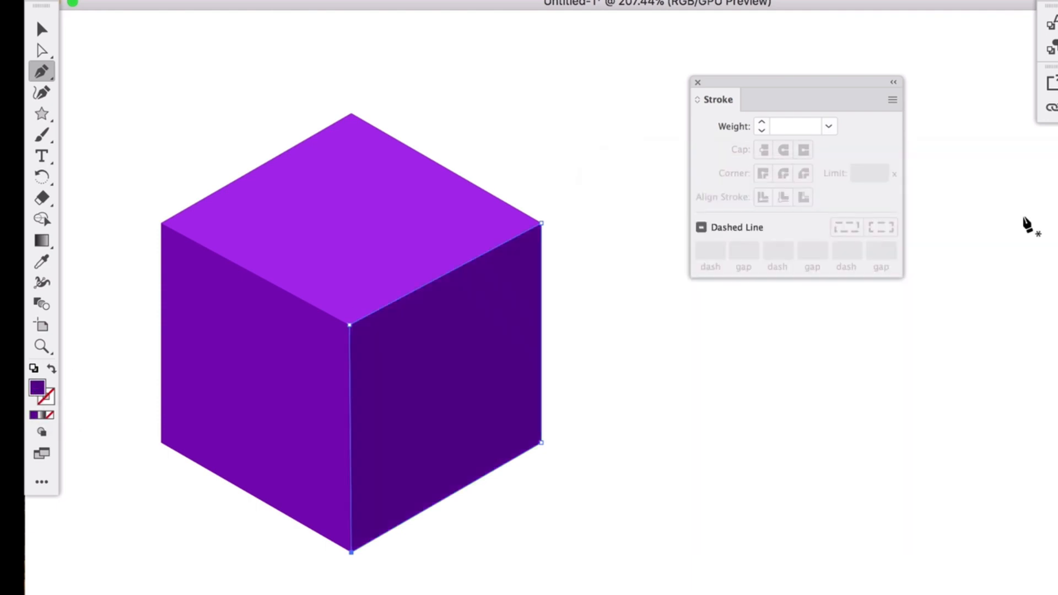
{"action": "key", "text": "v"}
{"action": "left_click", "coordinate": [157, 76]}
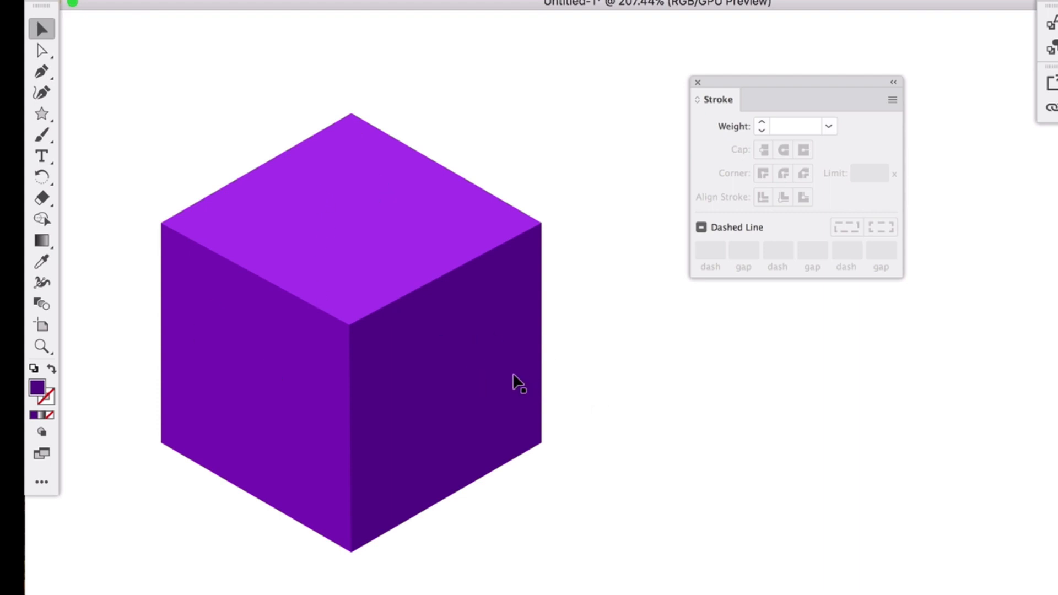
- Select the cube's three faces together and move them off the gold hexagon to the right
{"action": "scroll", "coordinate": [362, 389], "scroll_direction": "down", "scroll_amount": 1}
{"action": "scroll", "coordinate": [368, 396], "scroll_direction": "down", "scroll_amount": 4}
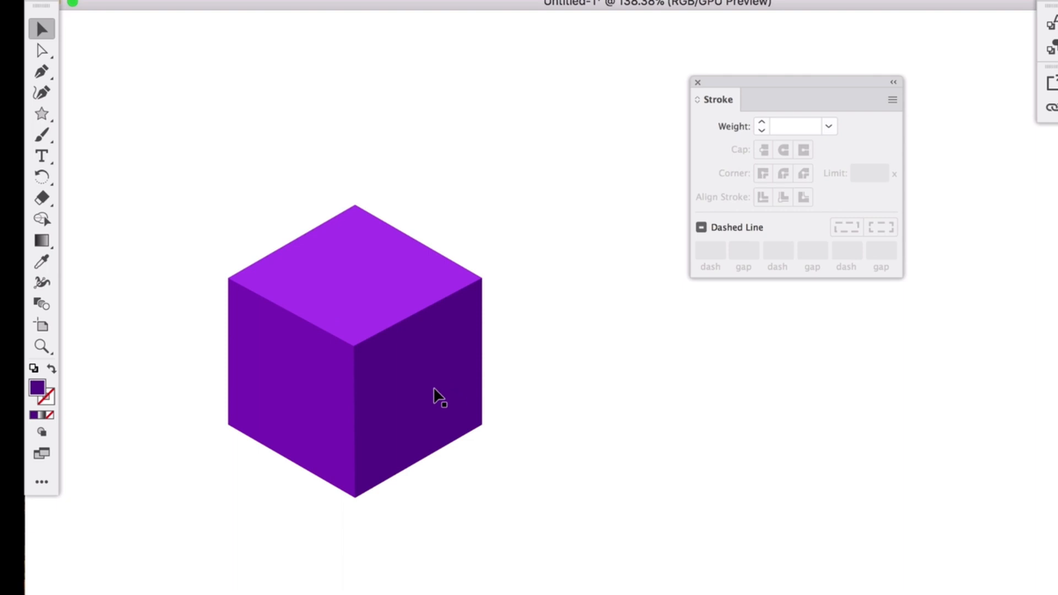
{"action": "left_click", "coordinate": [436, 397]}
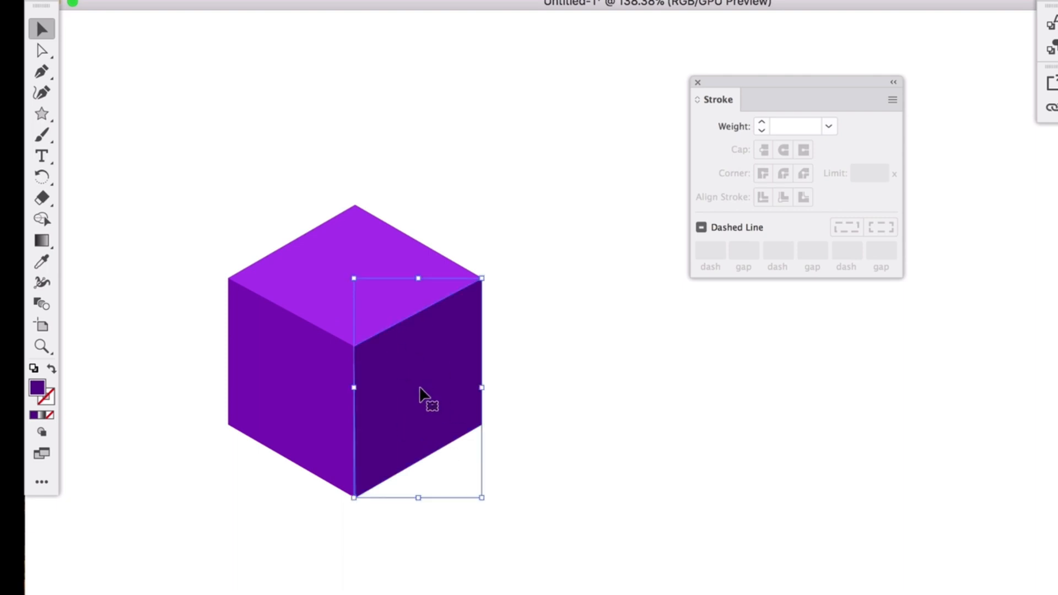
{"action": "left_click", "coordinate": [317, 271], "text": "shift"}
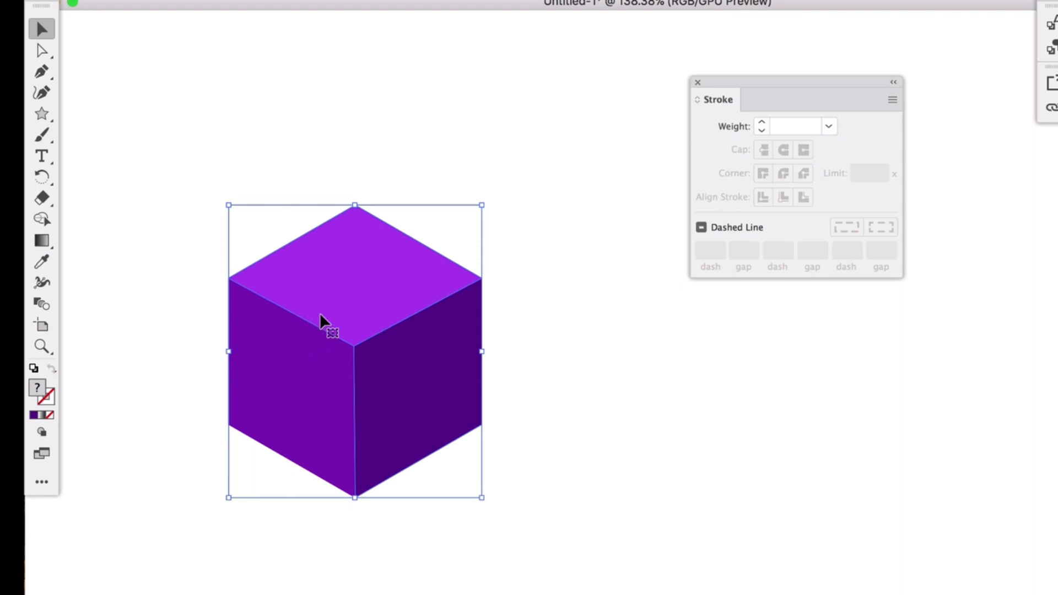
{"action": "left_click_drag", "start_coordinate": [330, 277], "coordinate": [457, 282]}
{"action": "key", "text": "super+z"}
{"action": "left_click_drag", "start_coordinate": [288, 368], "coordinate": [516, 425]}
- Delete the gold hexagon and move the purple cube back towards the left part of the canvas
{"action": "left_click", "coordinate": [347, 398]}
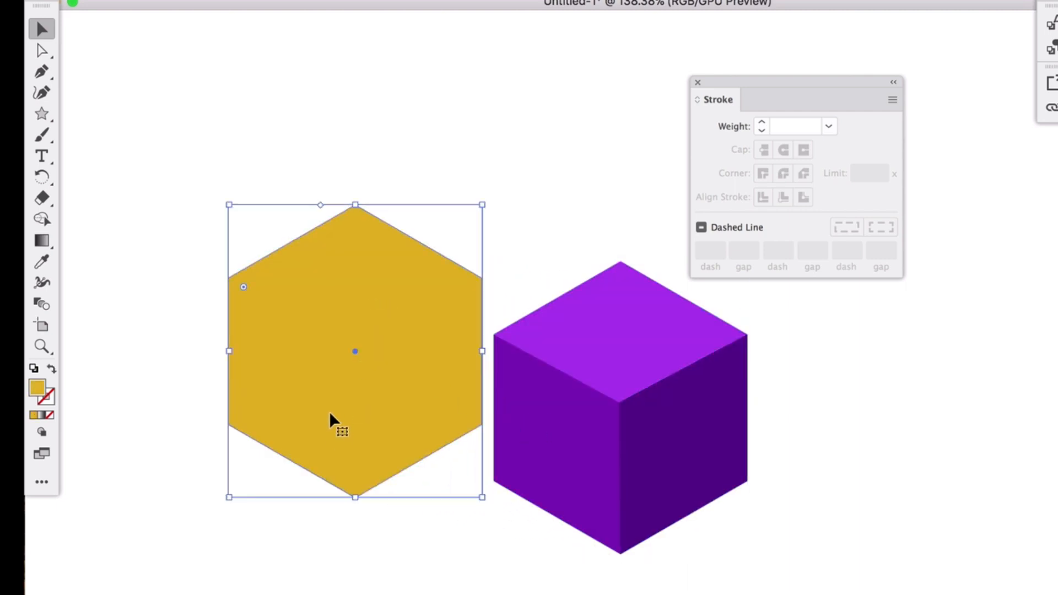
{"action": "key", "text": "Delete"}
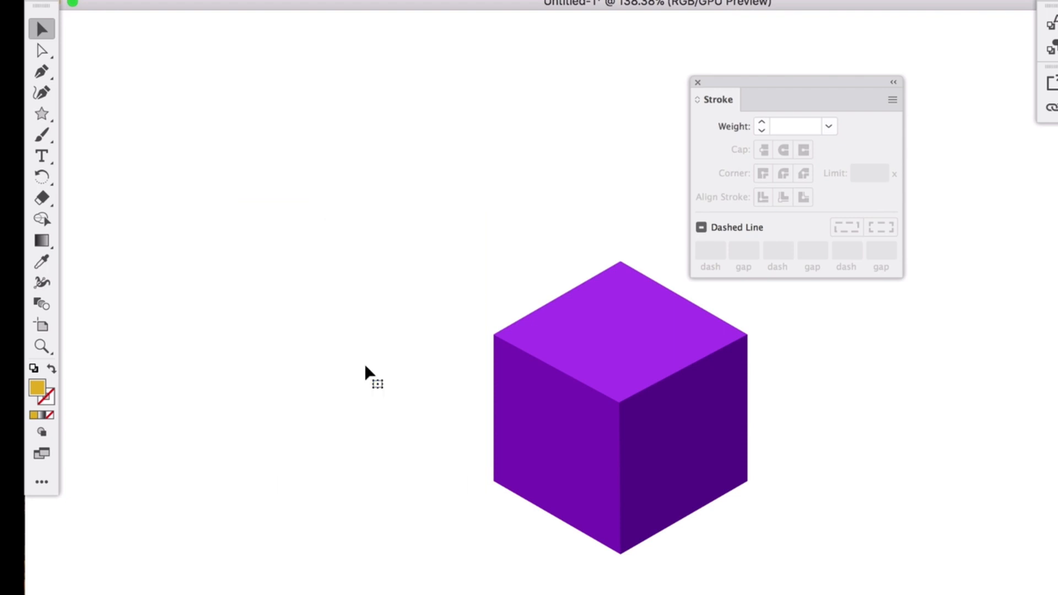
{"action": "left_click_drag", "start_coordinate": [622, 402], "coordinate": [399, 297]}
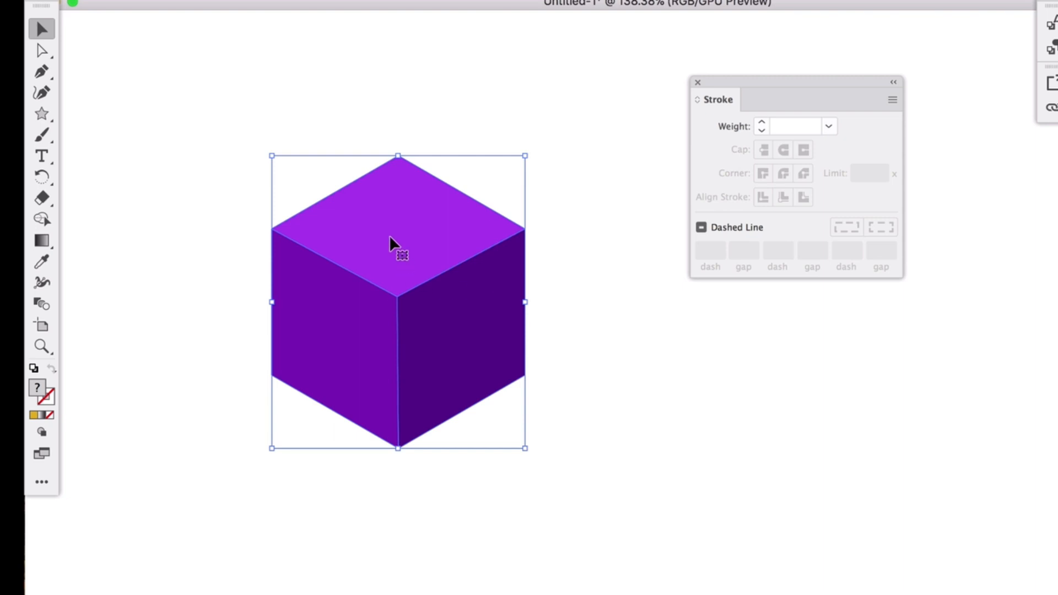
- Select all three faces of the cube, group them into one object, and deselect it
{"action": "left_click", "coordinate": [202, 257]}
{"action": "left_click", "coordinate": [319, 305]}
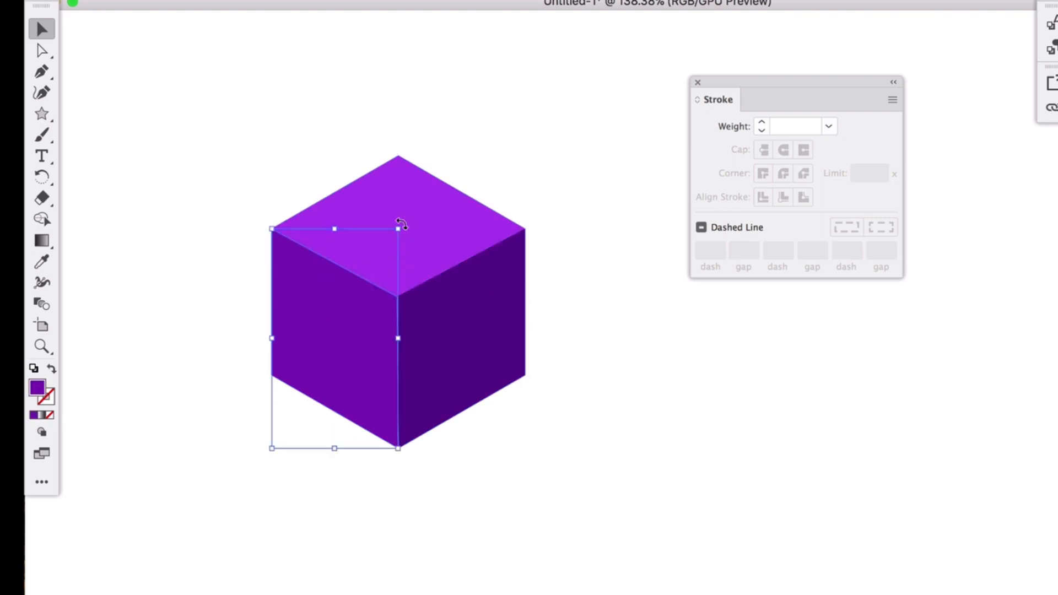
{"action": "left_click", "coordinate": [410, 206], "text": "shift"}
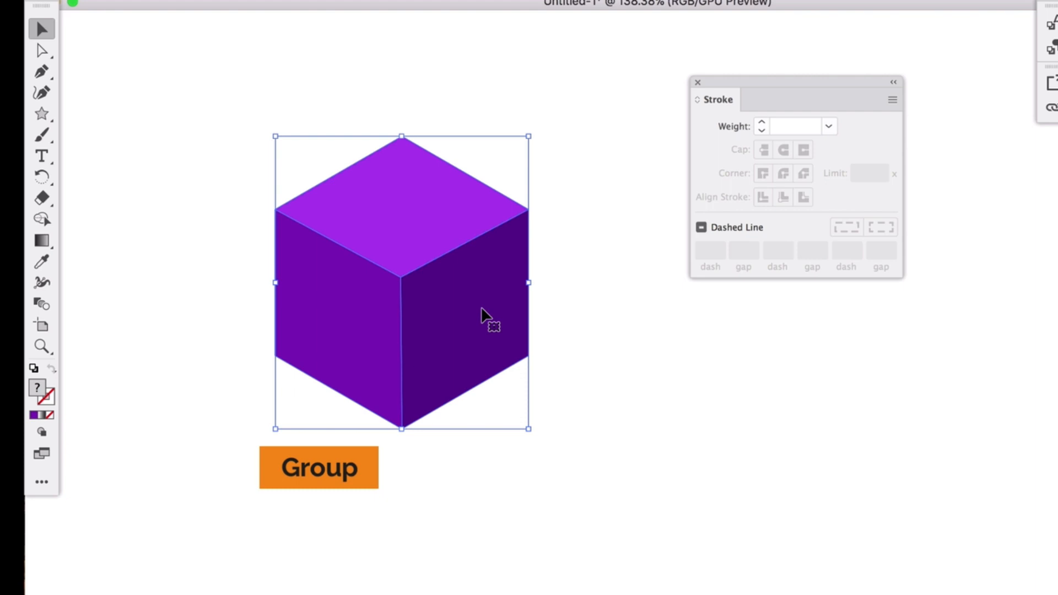
{"action": "right_click", "coordinate": [402, 214]}
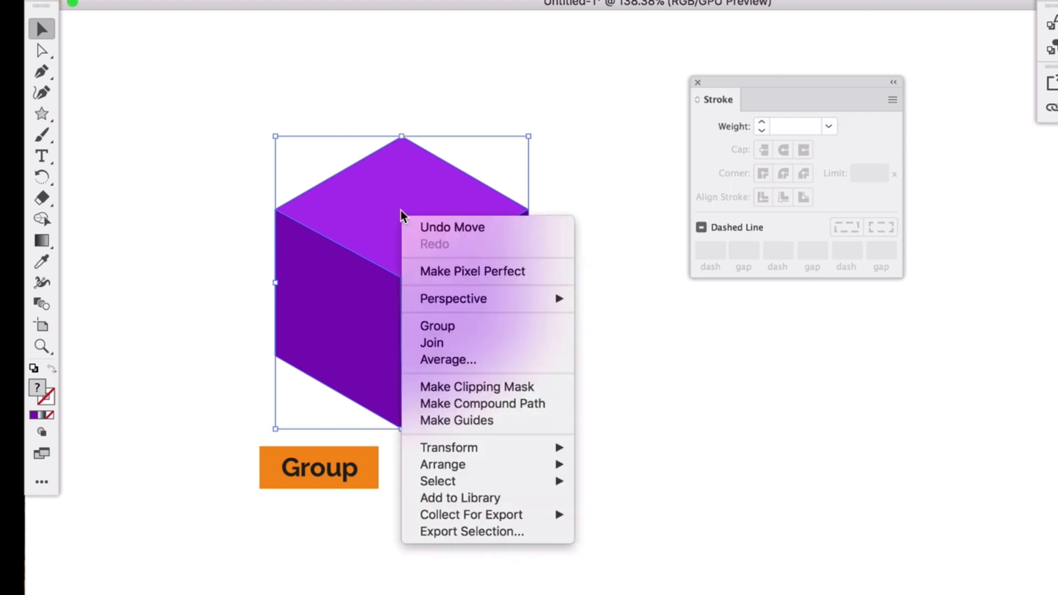
{"action": "left_click", "coordinate": [465, 331]}
{"action": "left_click", "coordinate": [577, 310]}
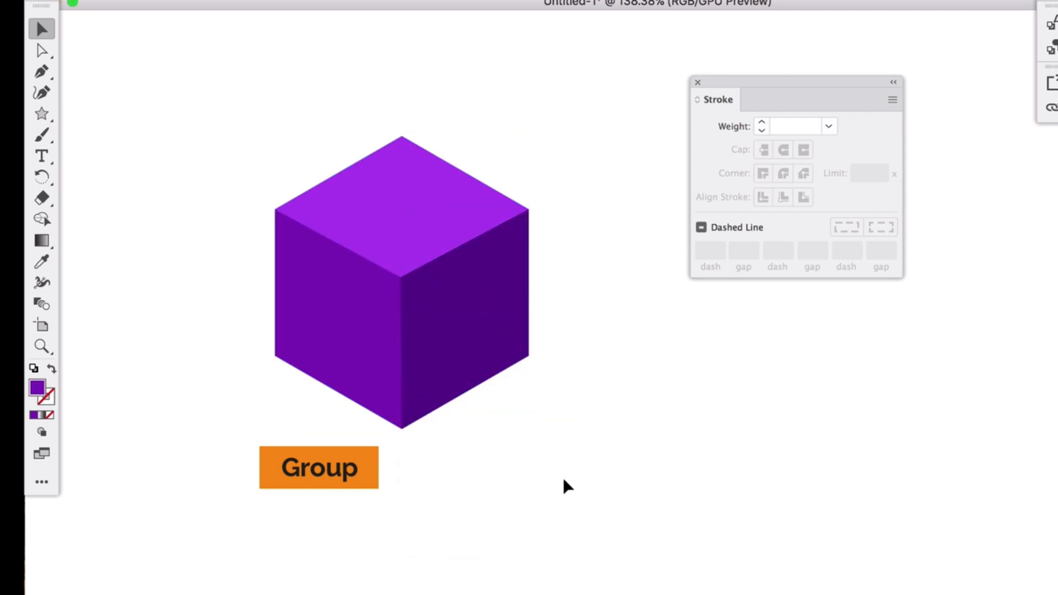
- Shrink the grouped cube proportionally to about a third of its size and place it in the upper left area
{"action": "left_click", "coordinate": [480, 303]}
{"action": "left_click_drag", "start_coordinate": [479, 303], "coordinate": [441, 338]}
{"action": "left_click_drag", "start_coordinate": [503, 358], "coordinate": [405, 301]}
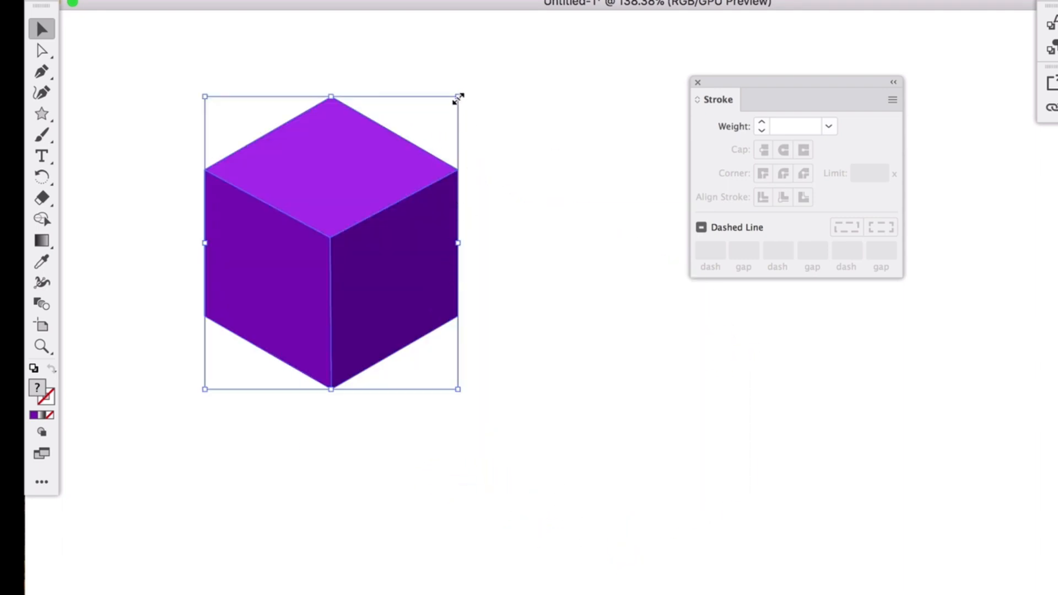
{"action": "left_click_drag", "start_coordinate": [457, 97], "coordinate": [293, 285]}
{"action": "left_click_drag", "start_coordinate": [256, 358], "coordinate": [286, 235]}
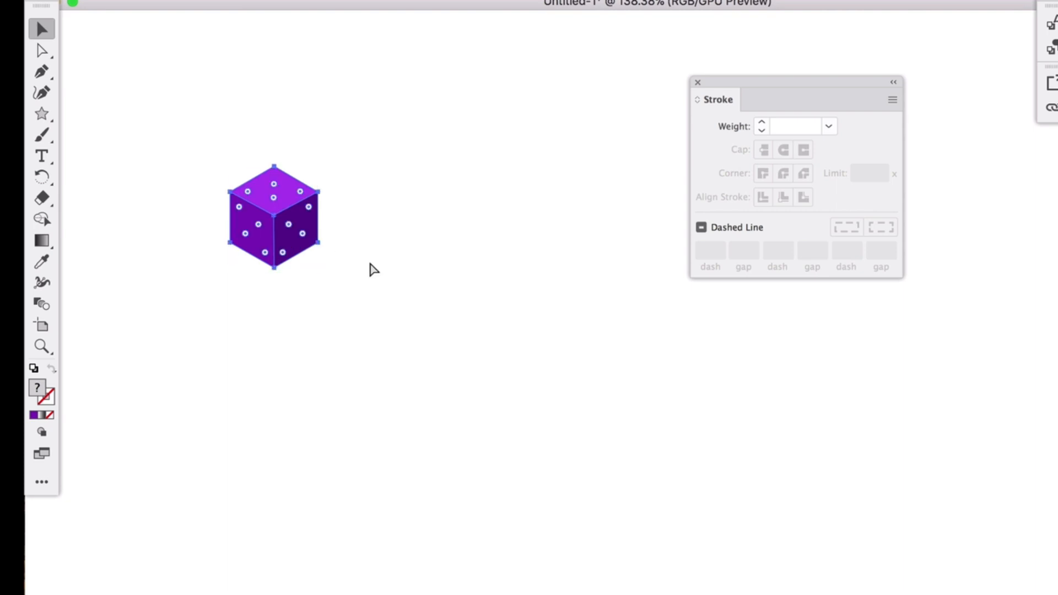
- Paste a copy of the cube below and right of the original, then enlarge both cubes together proportionally
{"action": "key", "text": "ctrl+v"}
{"action": "left_click_drag", "start_coordinate": [635, 332], "coordinate": [344, 372]}
{"action": "left_click", "coordinate": [317, 223], "text": "shift"}
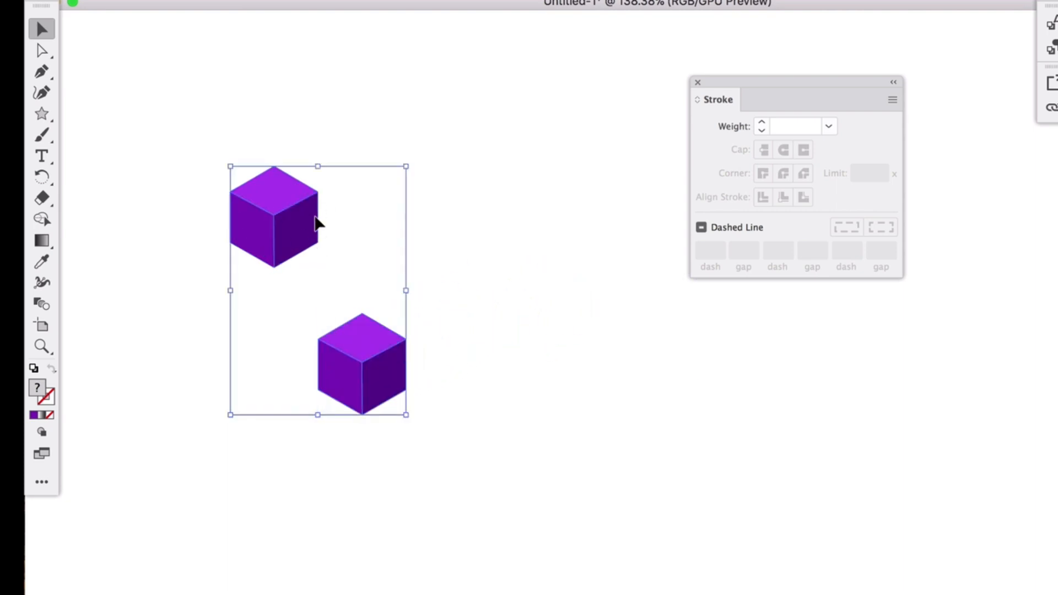
{"action": "left_click_drag", "start_coordinate": [405, 166], "coordinate": [485, 71]}
{"action": "left_click_drag", "start_coordinate": [272, 147], "coordinate": [332, 222]}
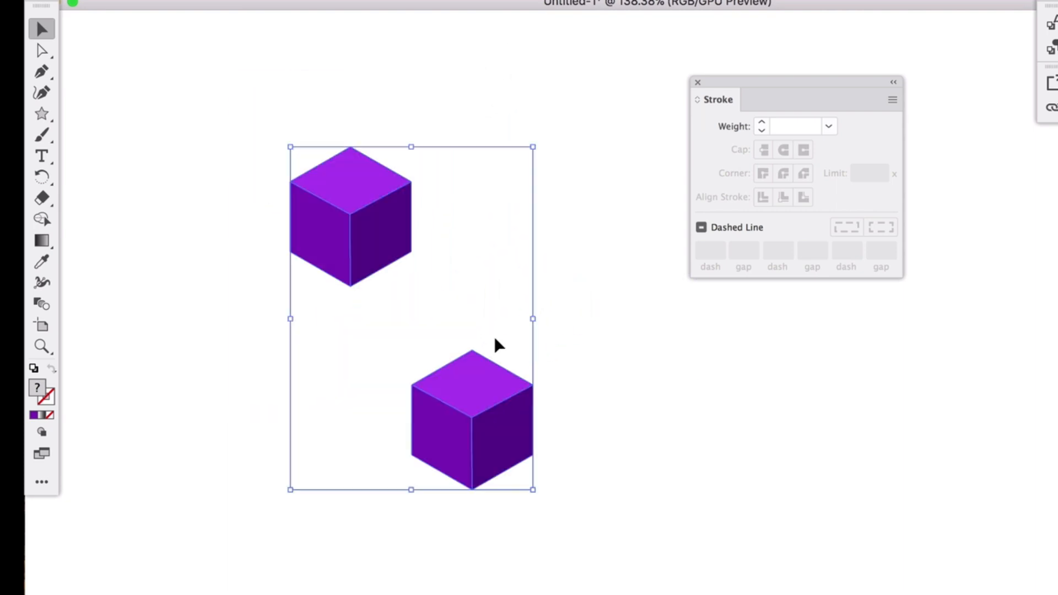
{"action": "left_click", "coordinate": [497, 345]}
- Fit the second cube against the first cube's lower right and paste a third cube against its lower left
{"action": "left_click_drag", "start_coordinate": [513, 422], "coordinate": [446, 312]}
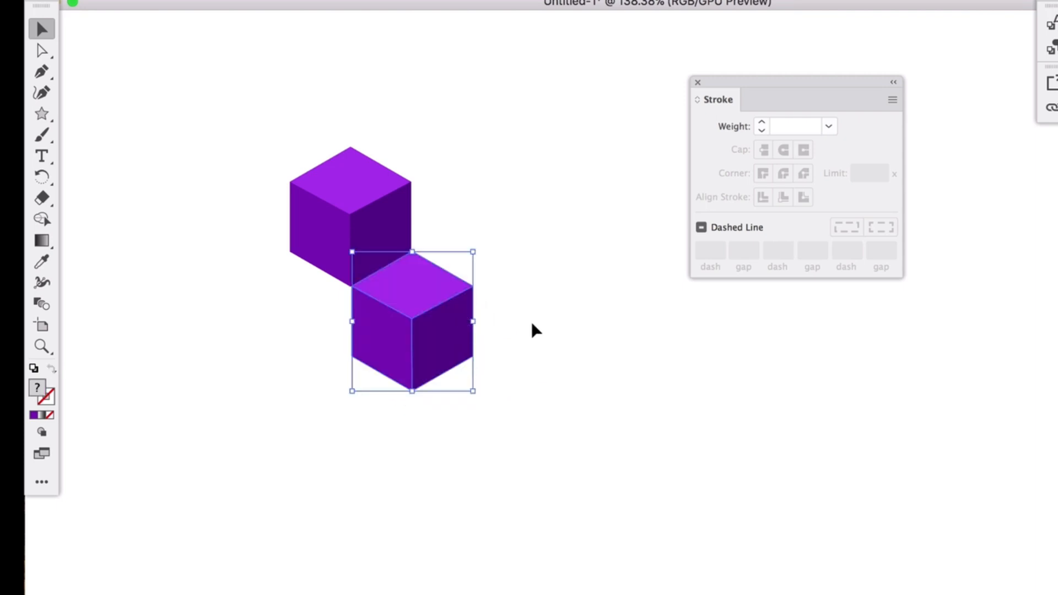
{"action": "key", "text": "super+v"}
{"action": "left_click_drag", "start_coordinate": [615, 337], "coordinate": [275, 319]}
{"action": "left_click", "coordinate": [547, 352]}
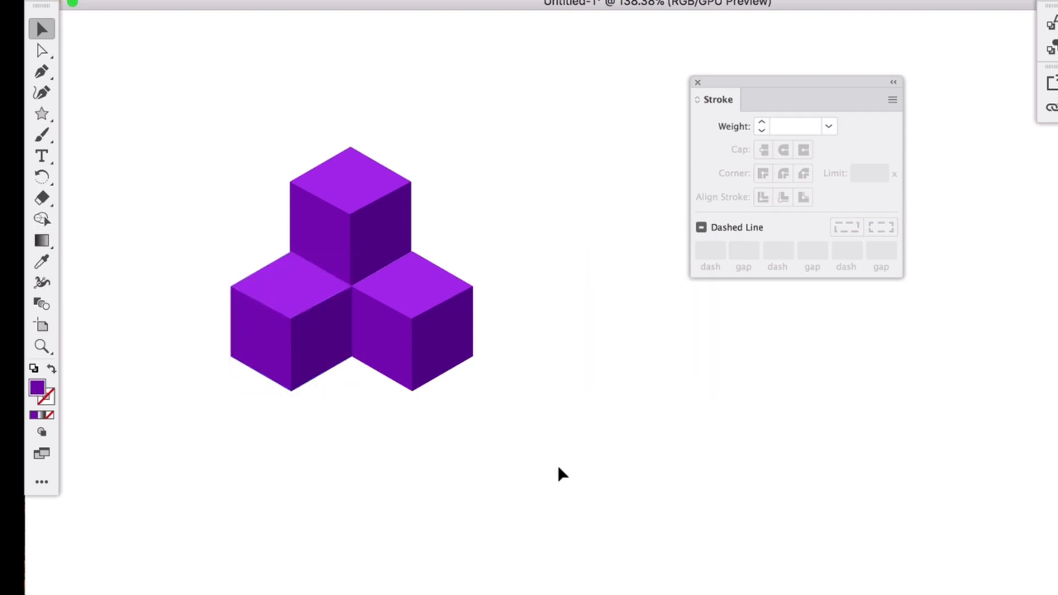
- Select the three-cube stack, move it up and to the right, and deselect it
{"action": "left_click_drag", "start_coordinate": [223, 175], "coordinate": [473, 359]}
{"action": "left_click_drag", "start_coordinate": [437, 335], "coordinate": [511, 291]}
{"action": "left_click", "coordinate": [567, 359]}
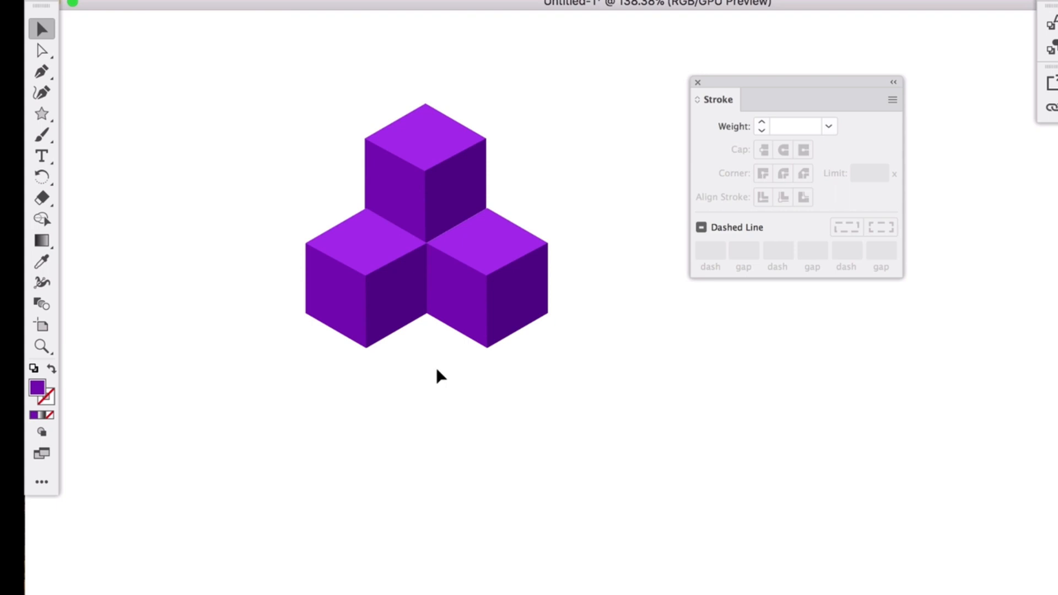
- Duplicate the stack's lower right cube, dismiss the Global Edit tour, and place the copy at the stack's lower right
{"action": "left_click", "coordinate": [510, 281]}
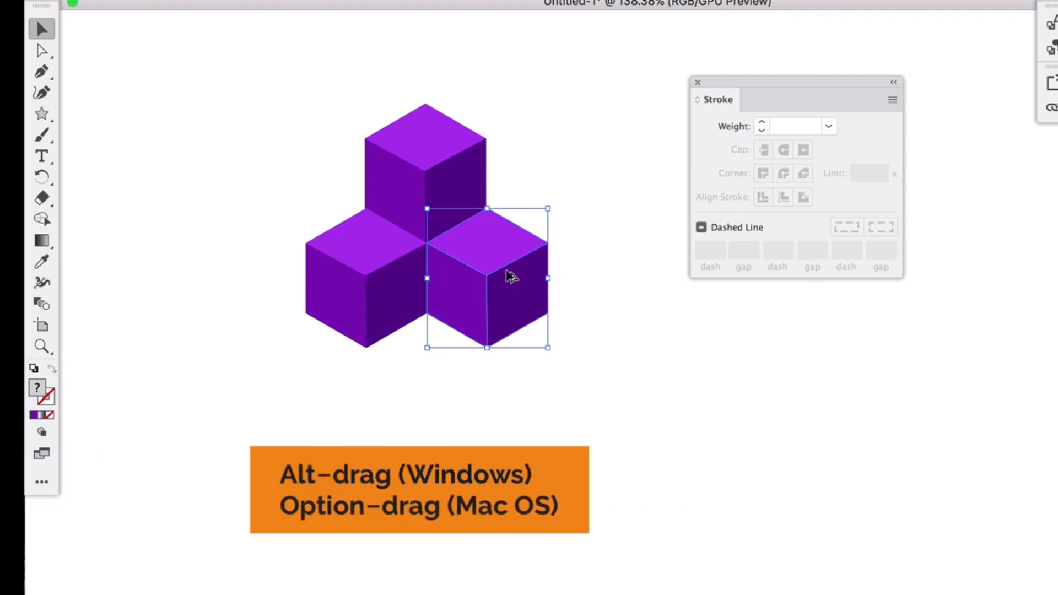
{"action": "left_click_drag", "start_coordinate": [502, 260], "coordinate": [597, 265]}
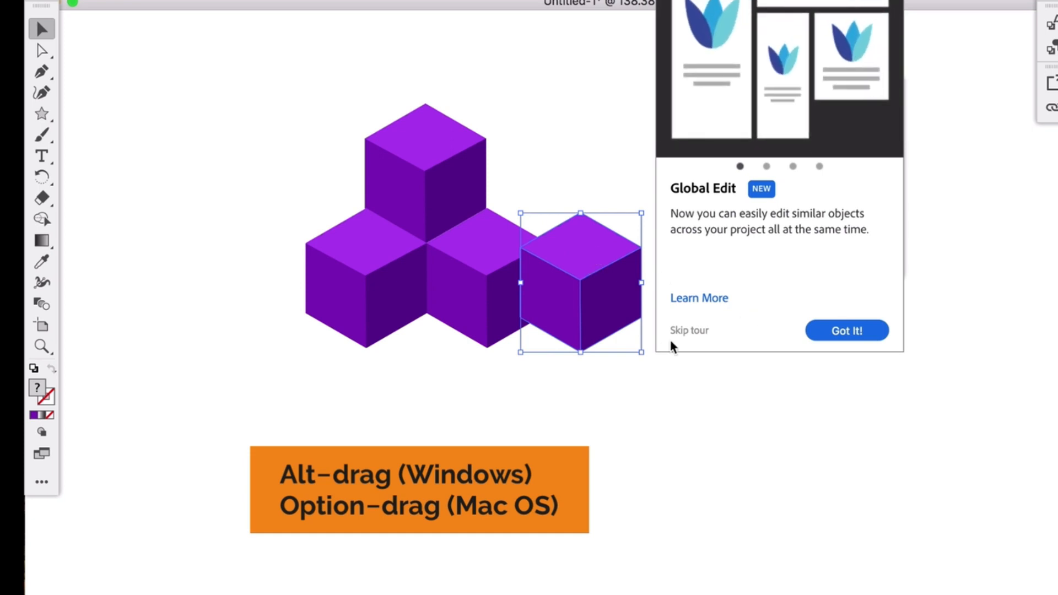
{"action": "left_click", "coordinate": [854, 330]}
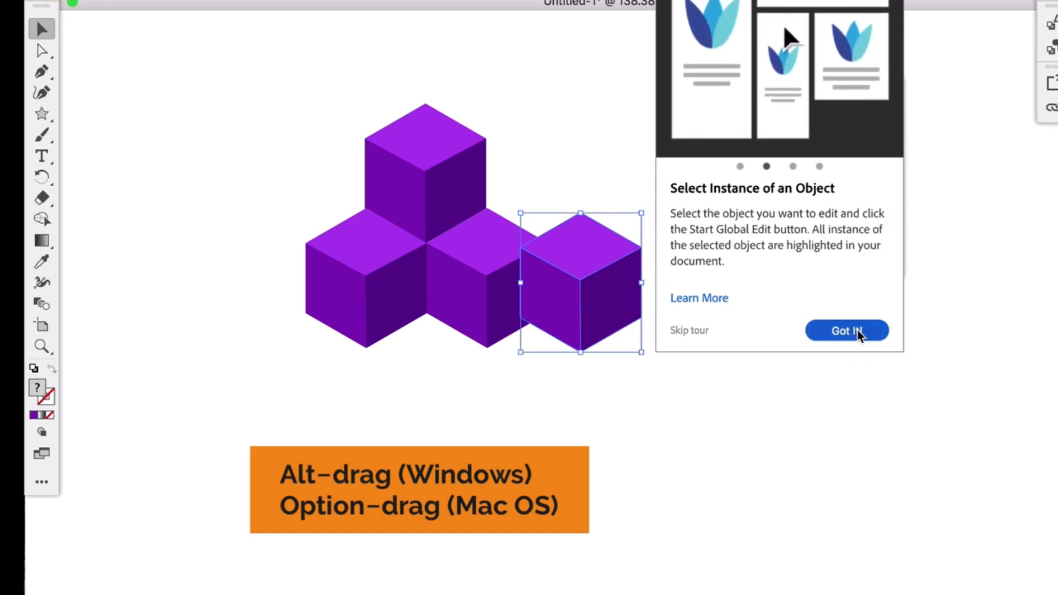
{"action": "left_click", "coordinate": [835, 330]}
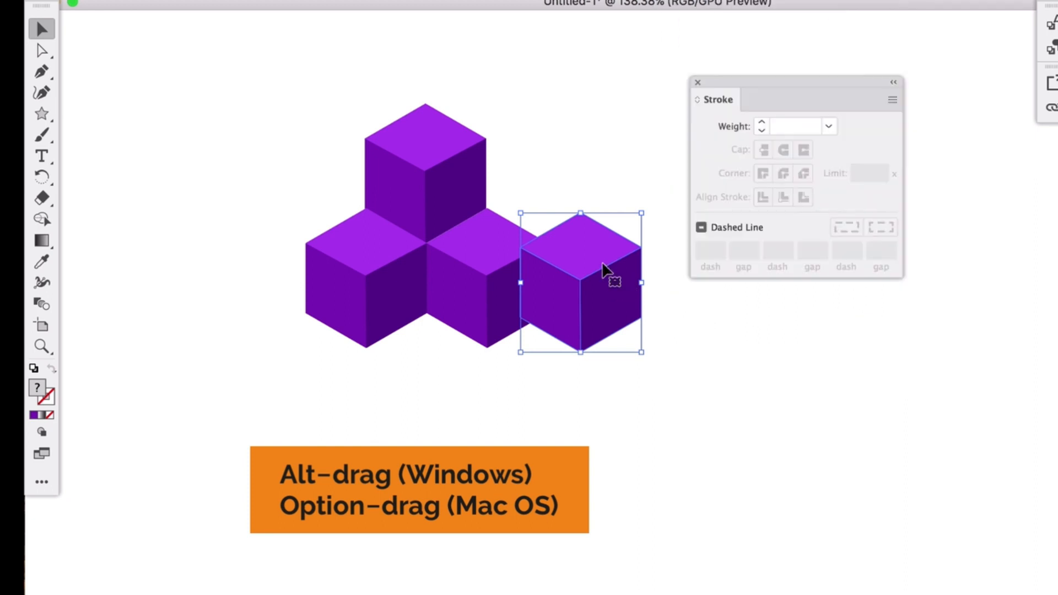
{"action": "left_click_drag", "start_coordinate": [607, 269], "coordinate": [572, 359]}
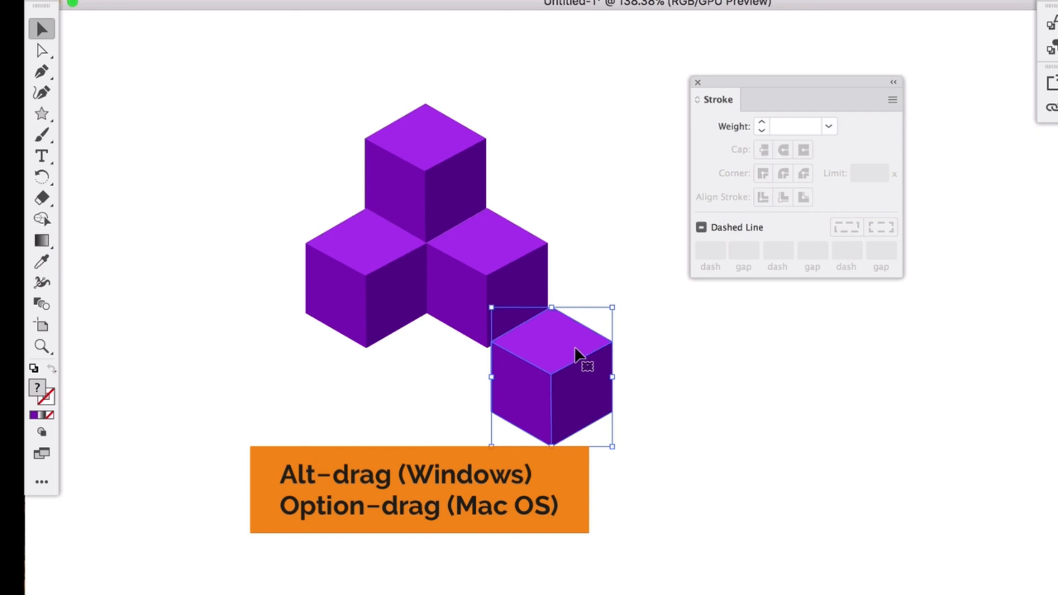
- Duplicate the cube repeatedly in a loose arc below and to the left of the stack, and deselect the last copy
{"action": "left_click", "coordinate": [570, 334]}
{"action": "left_click_drag", "start_coordinate": [570, 334], "coordinate": [208, 176]}
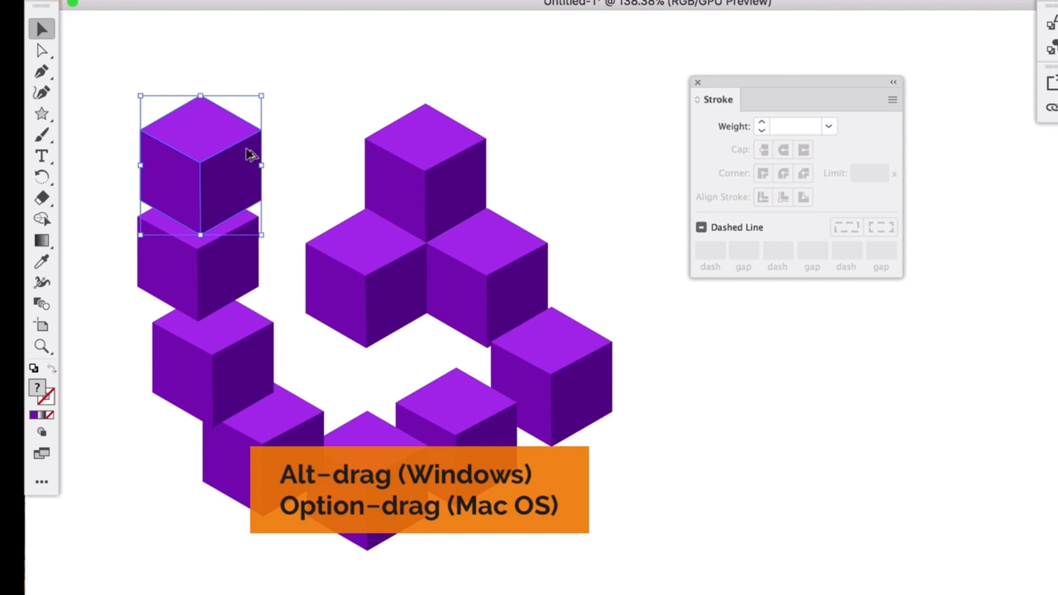
{"action": "left_click_drag", "start_coordinate": [249, 154], "coordinate": [329, 117]}
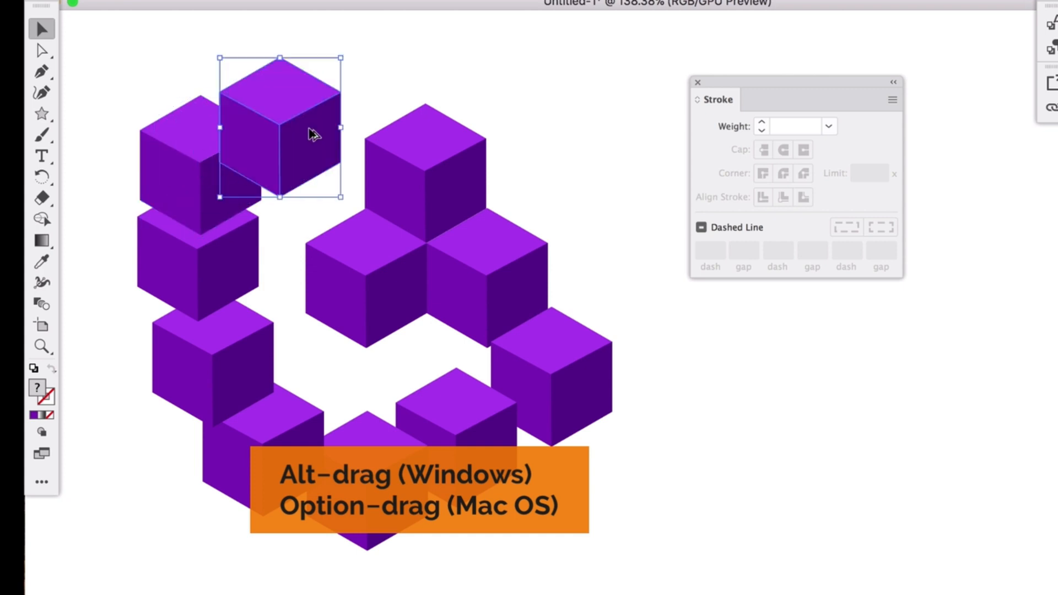
{"action": "left_click", "coordinate": [557, 118]}
- Arrange three of the duplicated cubes edge to edge as the pyramid's third row
{"action": "left_click_drag", "start_coordinate": [550, 412], "coordinate": [567, 372]}
{"action": "left_click", "coordinate": [544, 430]}
{"action": "left_click_drag", "start_coordinate": [319, 172], "coordinate": [339, 416]}
{"action": "left_click_drag", "start_coordinate": [339, 415], "coordinate": [338, 415]}
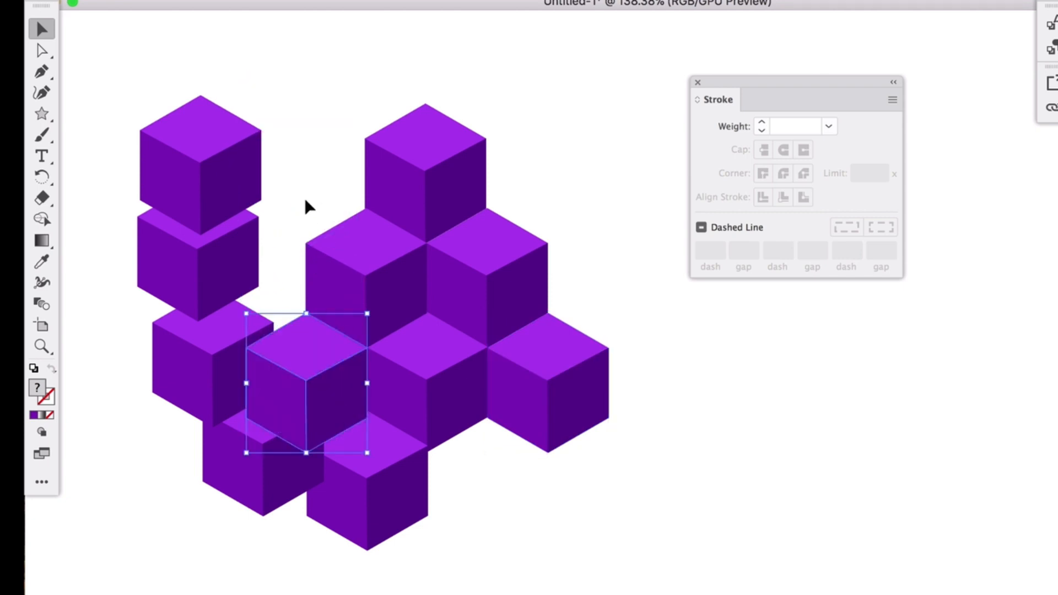
- Arrange the remaining duplicated cubes edge to edge as the pyramid's four-cube bottom row
{"action": "left_click_drag", "start_coordinate": [220, 163], "coordinate": [505, 487]}
{"action": "left_click_drag", "start_coordinate": [217, 236], "coordinate": [632, 479]}
{"action": "left_click_drag", "start_coordinate": [215, 333], "coordinate": [539, 557]}
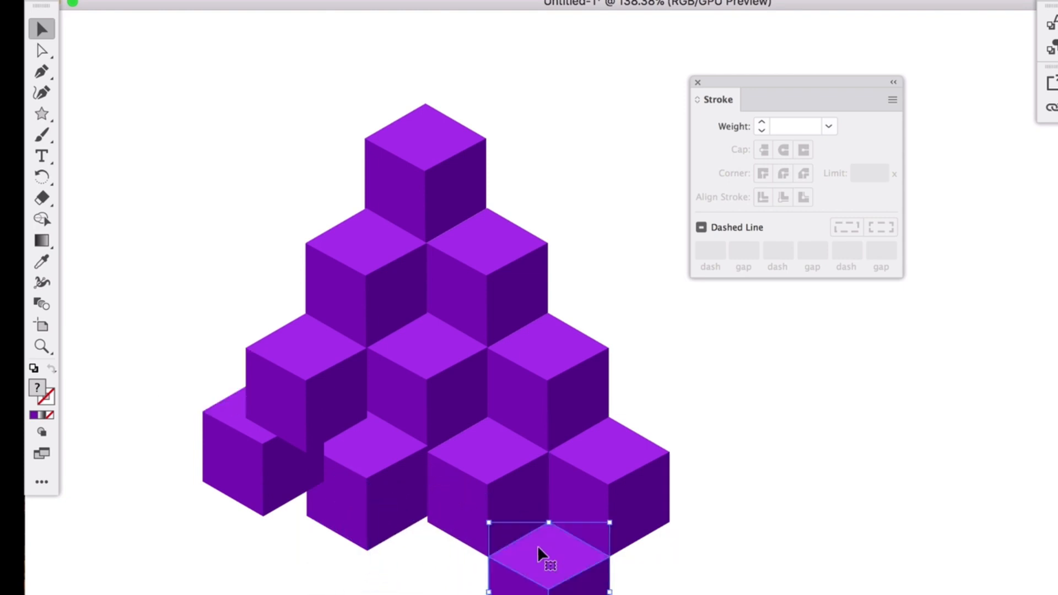
{"action": "scroll", "coordinate": [299, 485], "scroll_direction": "down", "scroll_amount": 2}
{"action": "left_click_drag", "start_coordinate": [261, 428], "coordinate": [243, 464]}
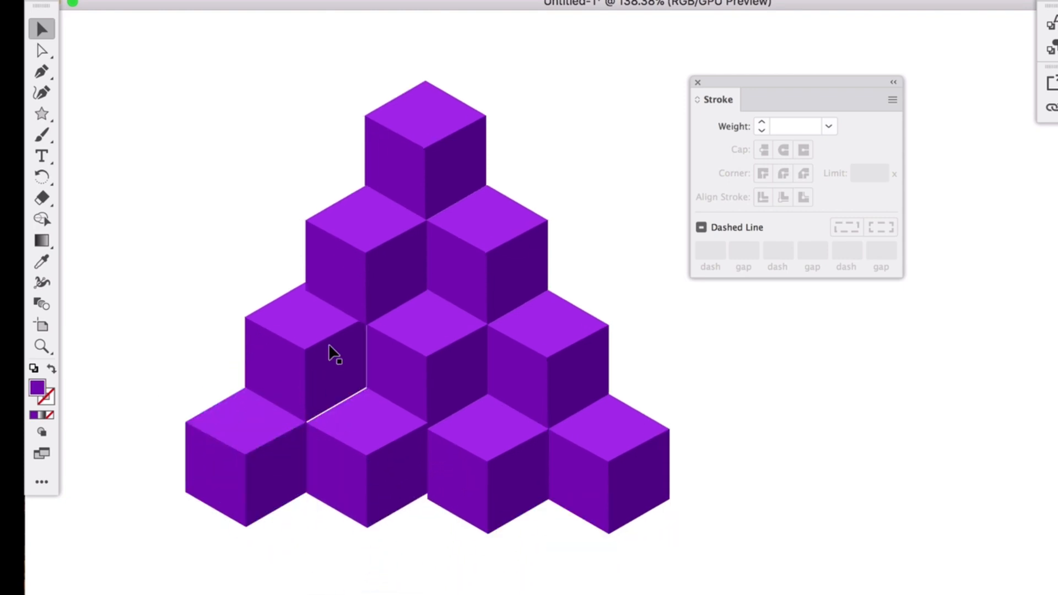
- Lower the second cube of the pyramid's bottom row until it lines up with the cubes to its right
{"action": "scroll", "coordinate": [292, 382], "scroll_direction": "up", "scroll_amount": 2}
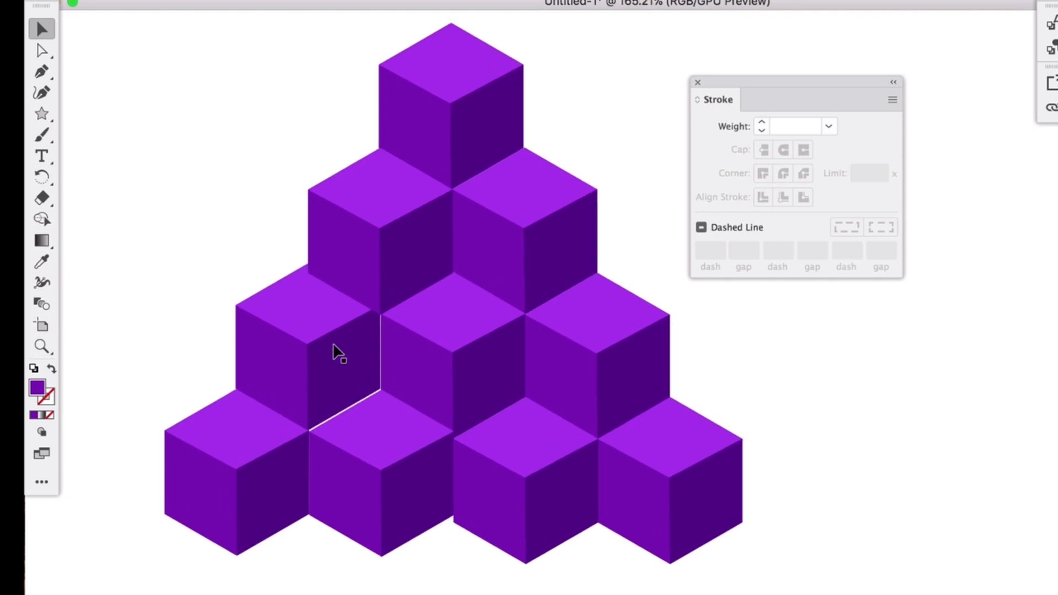
{"action": "mouse_move", "coordinate": [335, 351]}
{"action": "left_mouse_down"}
{"action": "mouse_move", "coordinate": [306, 345]}
{"action": "mouse_move", "coordinate": [337, 356]}
{"action": "left_mouse_up"}
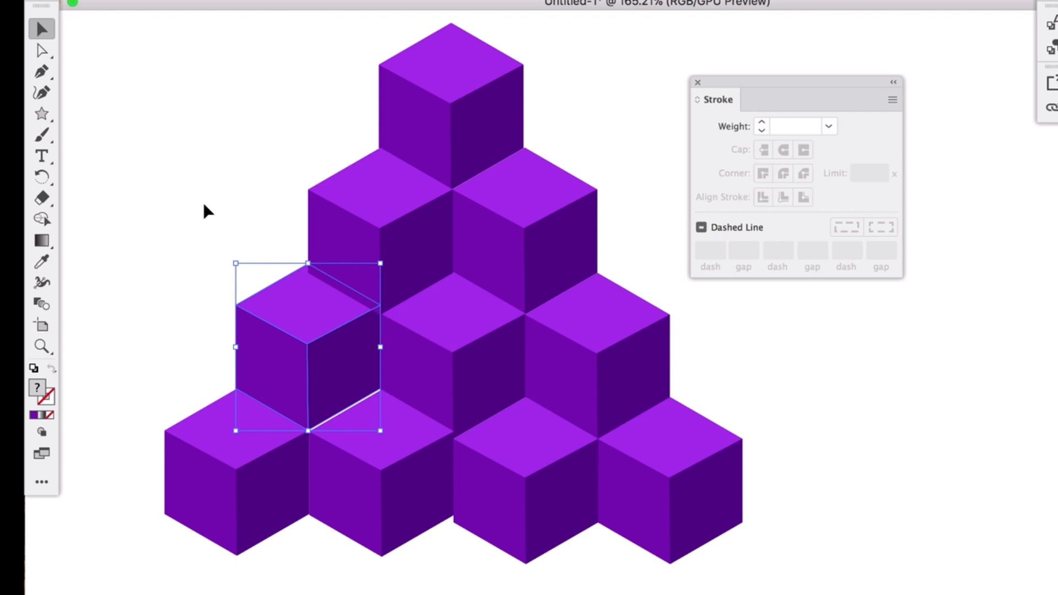
{"action": "scroll", "coordinate": [232, 307], "scroll_direction": "up", "scroll_amount": 3}
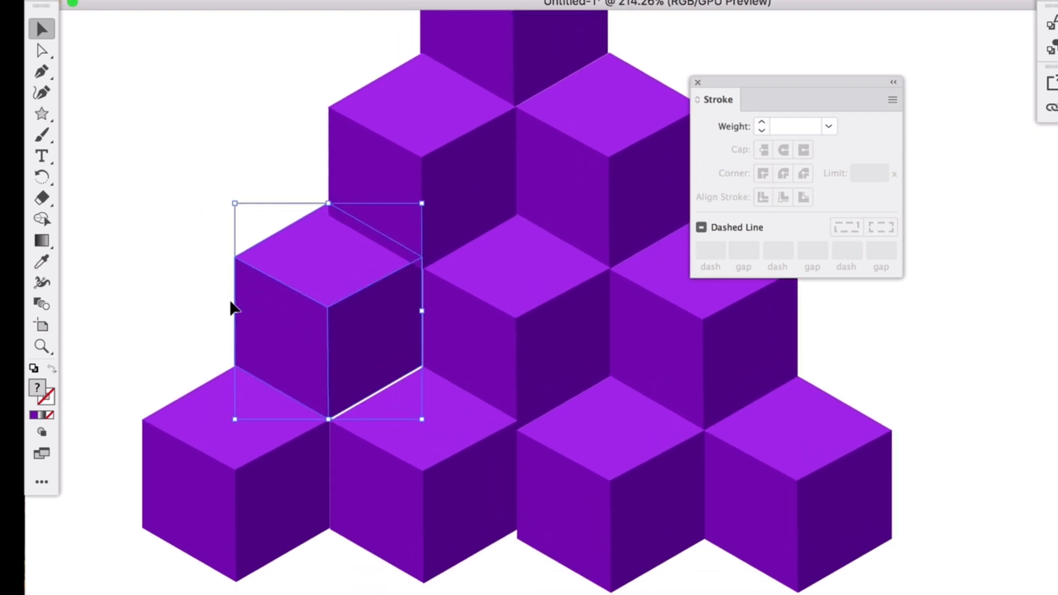
{"action": "left_click", "coordinate": [419, 496]}
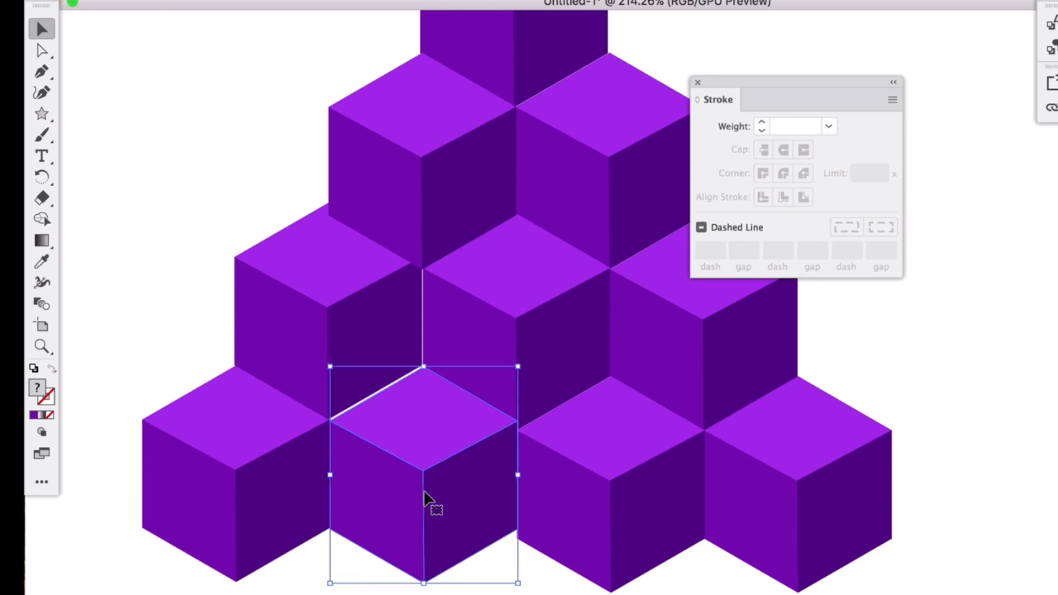
{"action": "key", "text": "Down"}
{"action": "key", "text": "Down"}
{"action": "key", "text": "Down"}
{"action": "key", "text": "Down"}
{"action": "key", "text": "Down"}
{"action": "key", "text": "Down"}
{"action": "key", "text": "Down"}
- Lower the third row's left cube until it closes the gap above the bottom row's second cube
{"action": "left_click_drag", "start_coordinate": [416, 439], "coordinate": [354, 312]}
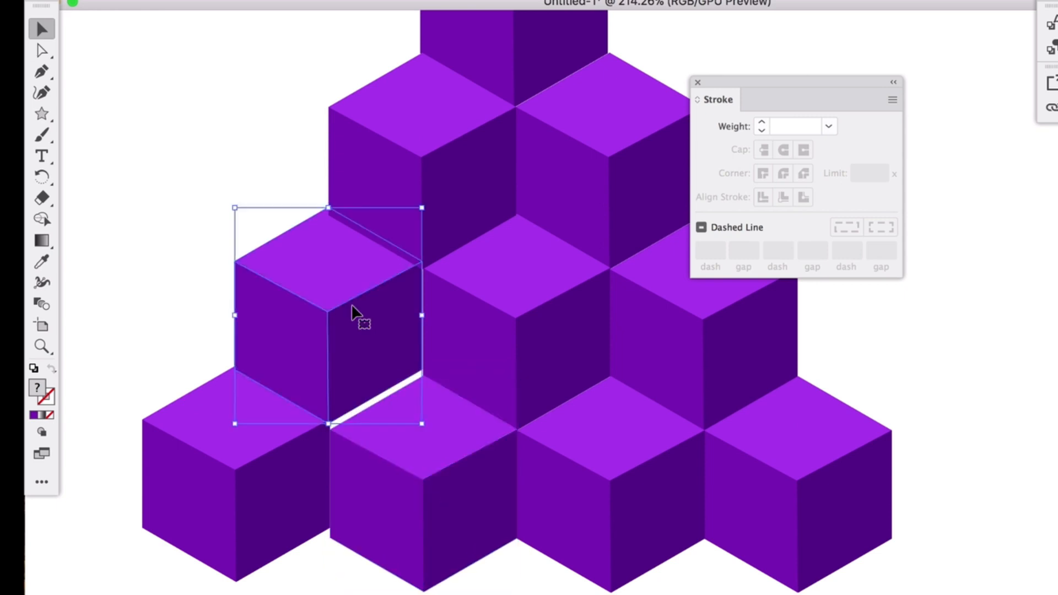
{"action": "key", "text": "Down"}
{"action": "key", "text": "Down"}
{"action": "key", "text": "Down"}
{"action": "key", "text": "Left"}
{"action": "key", "text": "Left"}
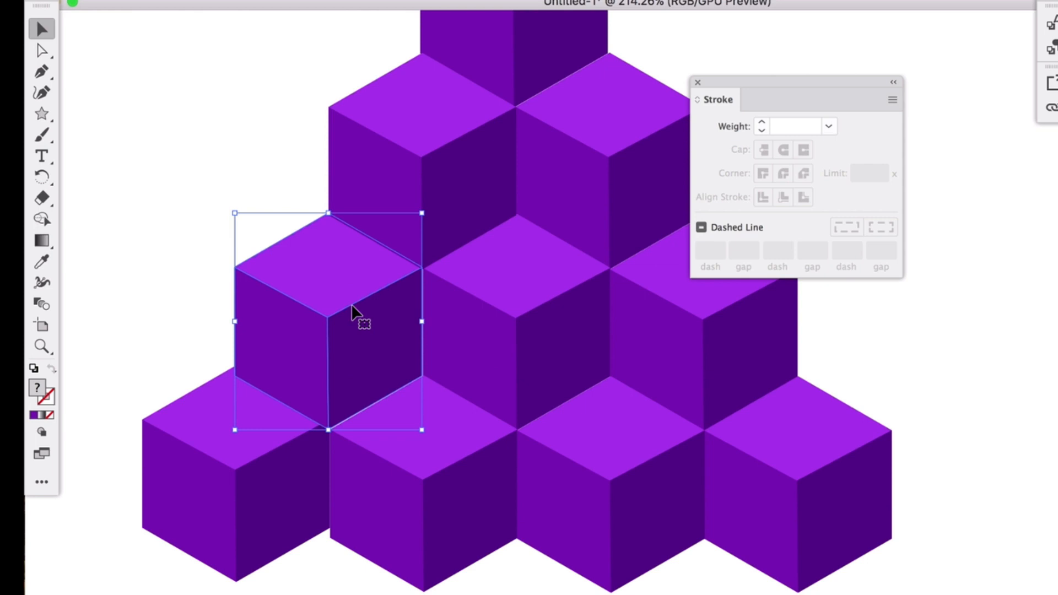
{"action": "mouse_move", "coordinate": [376, 331]}
{"action": "left_mouse_down"}
{"action": "mouse_move", "coordinate": [366, 325]}
{"action": "mouse_move", "coordinate": [373, 333]}
{"action": "left_mouse_up"}
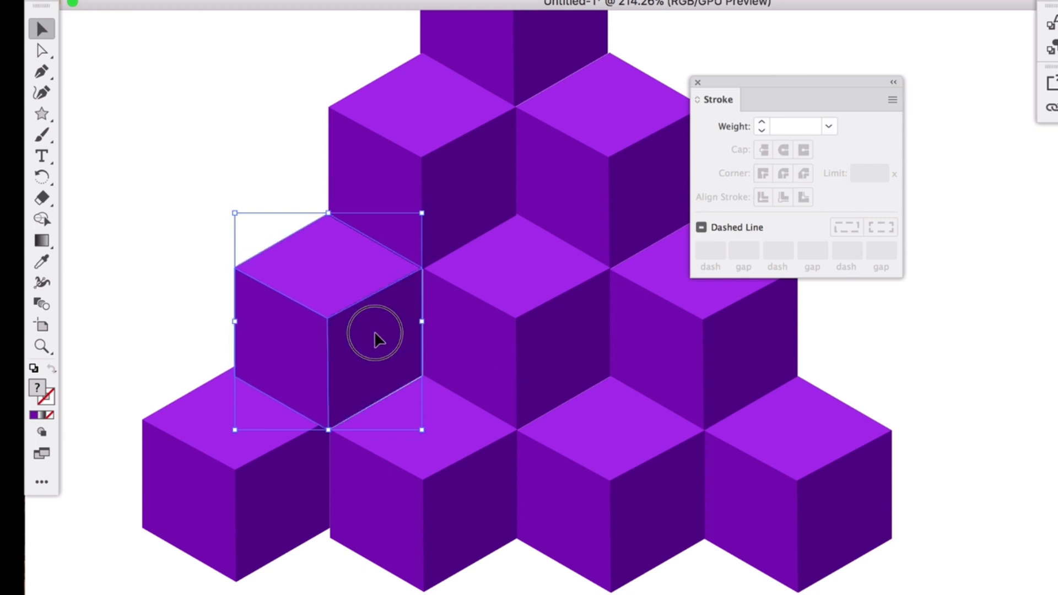
- Move the bottom-left cube down into line with its row, and shift the third row's left cube against its right neighbour
{"action": "left_click", "coordinate": [168, 276]}
{"action": "mouse_move", "coordinate": [273, 436]}
{"action": "left_mouse_down"}
{"action": "mouse_move", "coordinate": [269, 462]}
{"action": "mouse_move", "coordinate": [281, 441]}
{"action": "left_mouse_up"}
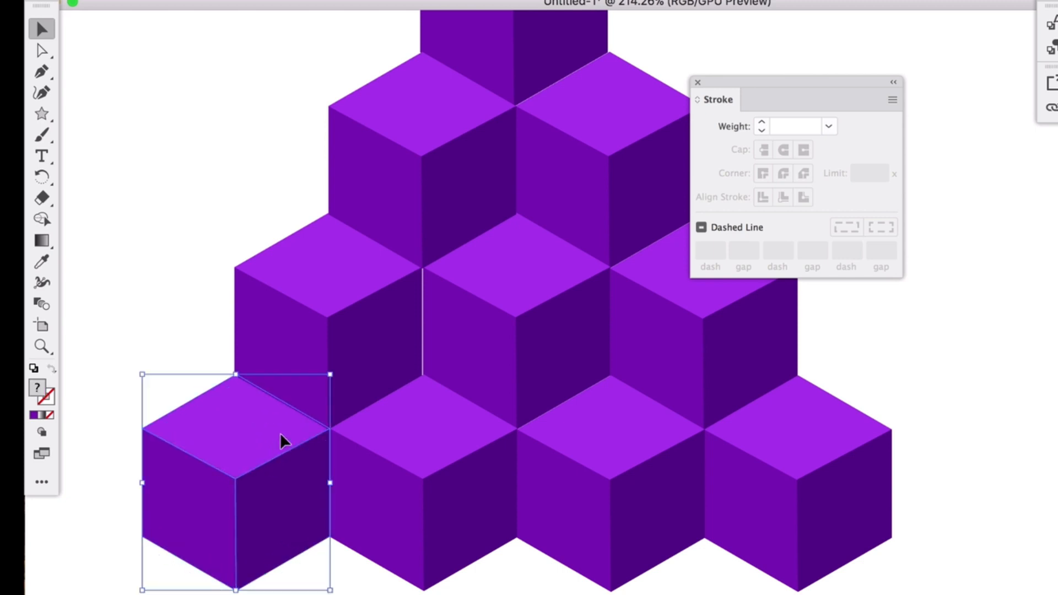
{"action": "left_click", "coordinate": [359, 320]}
{"action": "left_click", "coordinate": [359, 316]}
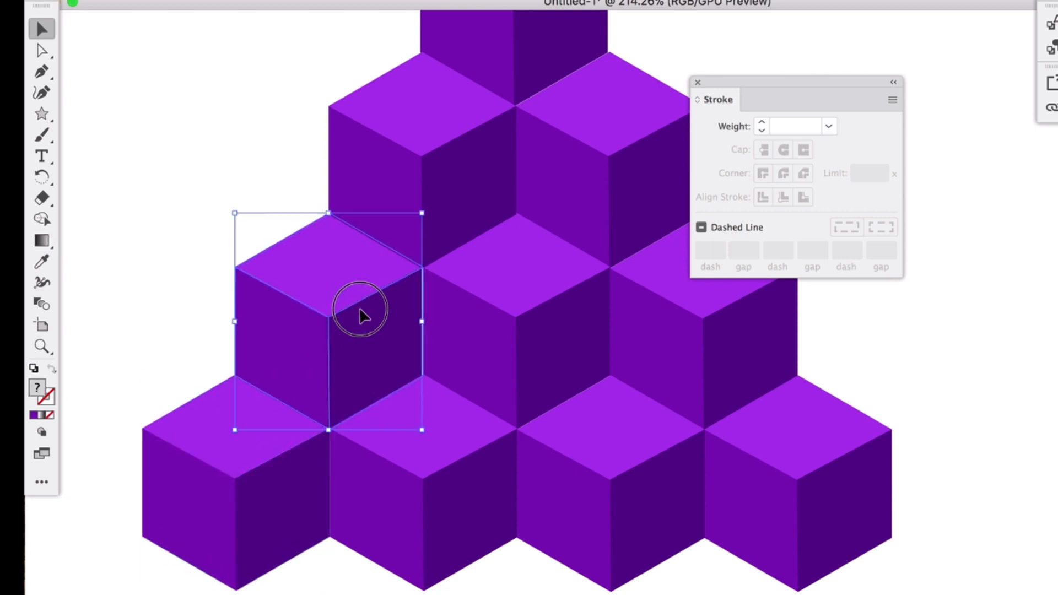
{"action": "left_click", "coordinate": [230, 228]}
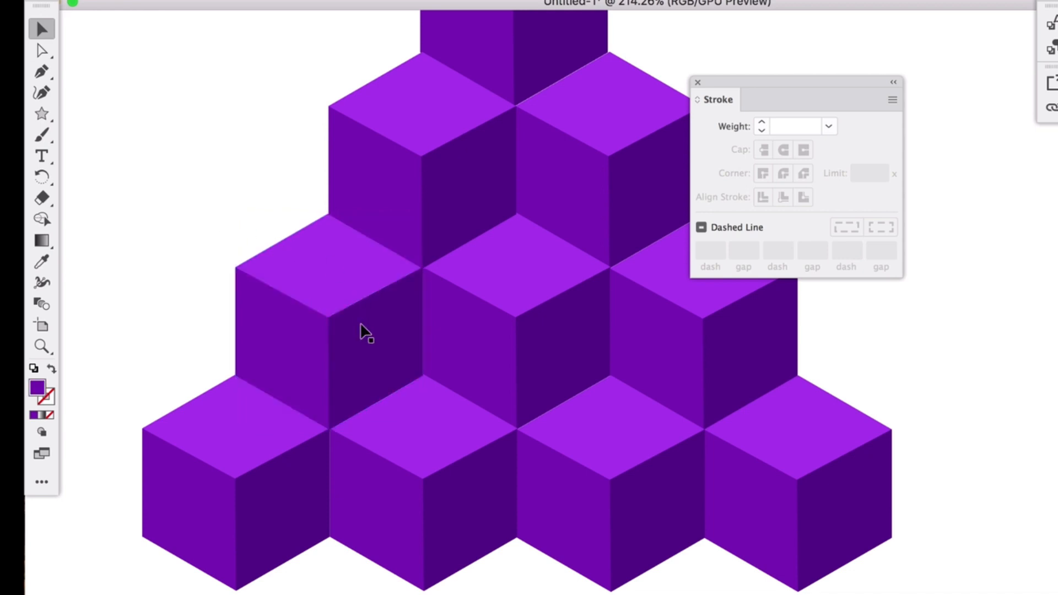
- Close the hairline gap between the bottom row's first two cubes, and deselect everything
{"action": "scroll", "coordinate": [364, 331], "scroll_direction": "up", "scroll_amount": 3}
{"action": "left_click", "coordinate": [385, 333]}
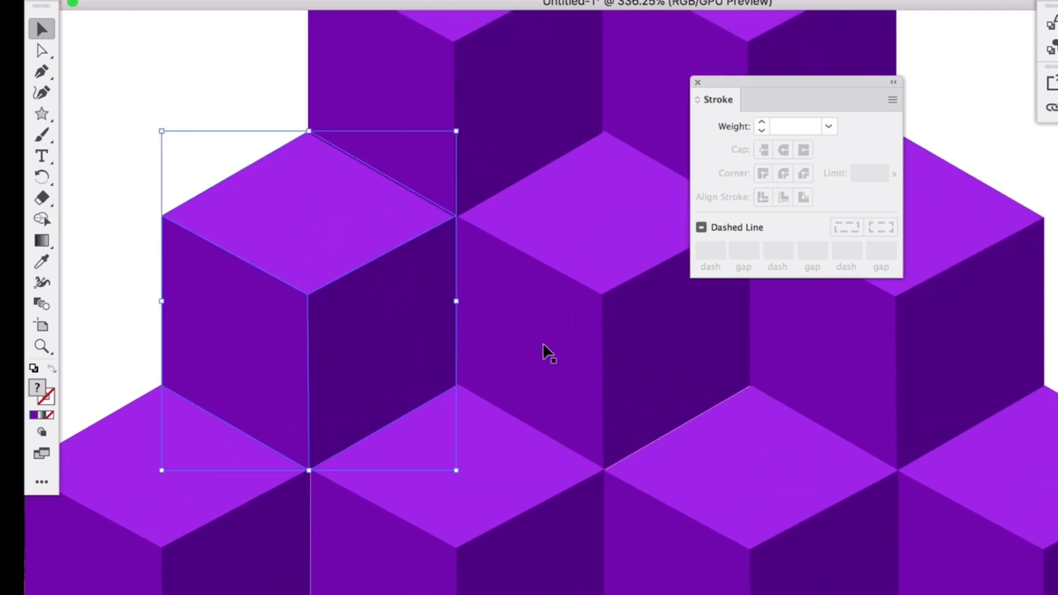
{"action": "left_click", "coordinate": [265, 520]}
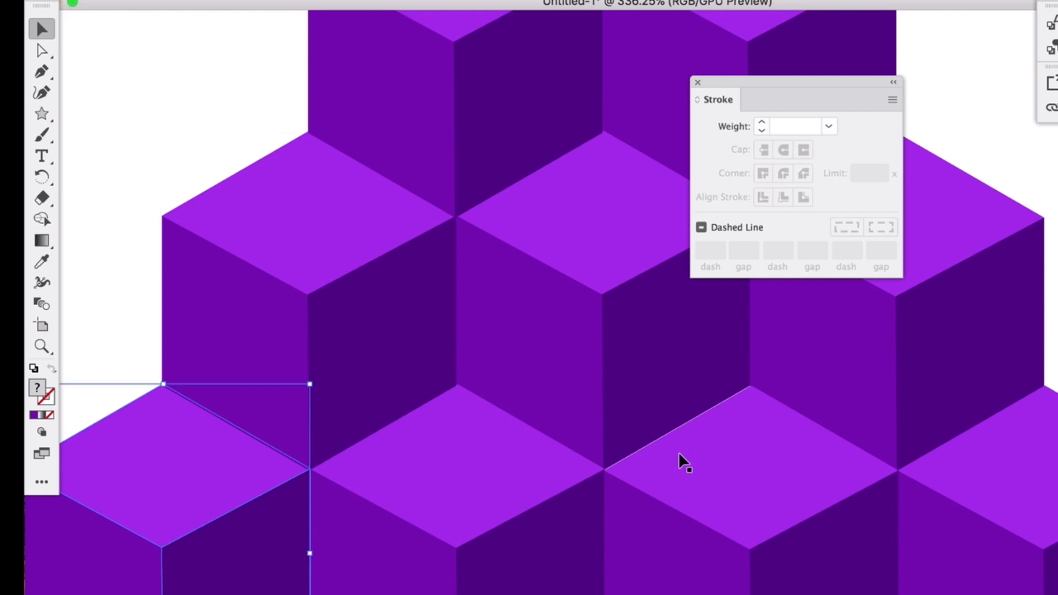
{"action": "key", "text": "super+0"}
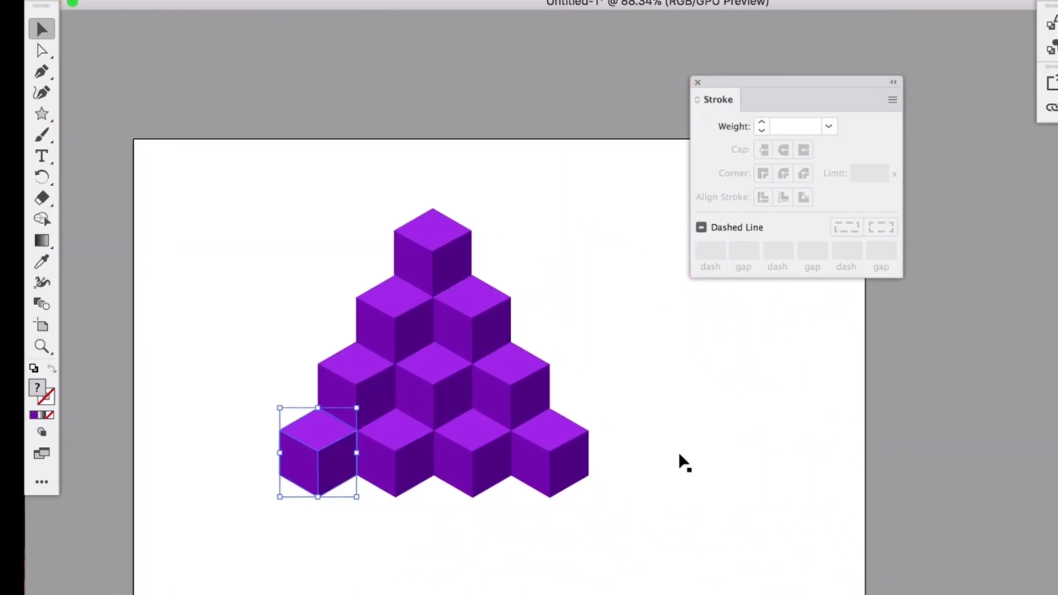
{"action": "left_click", "coordinate": [557, 496]}
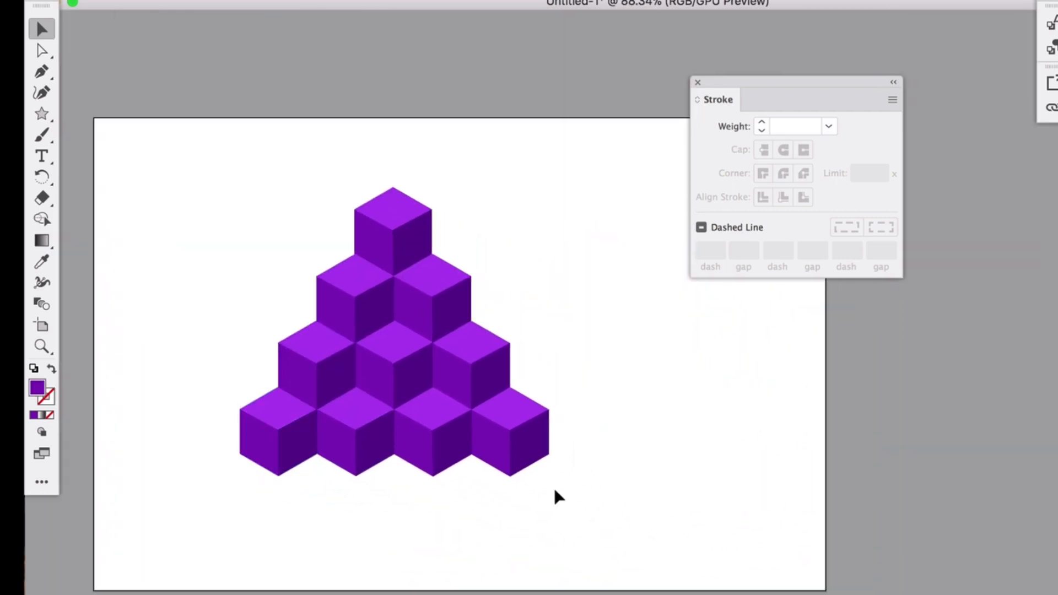
{"action": "scroll", "coordinate": [558, 496], "scroll_direction": "right", "scroll_amount": 3}
{"action": "scroll", "coordinate": [557, 496], "scroll_direction": "up", "scroll_amount": 2}
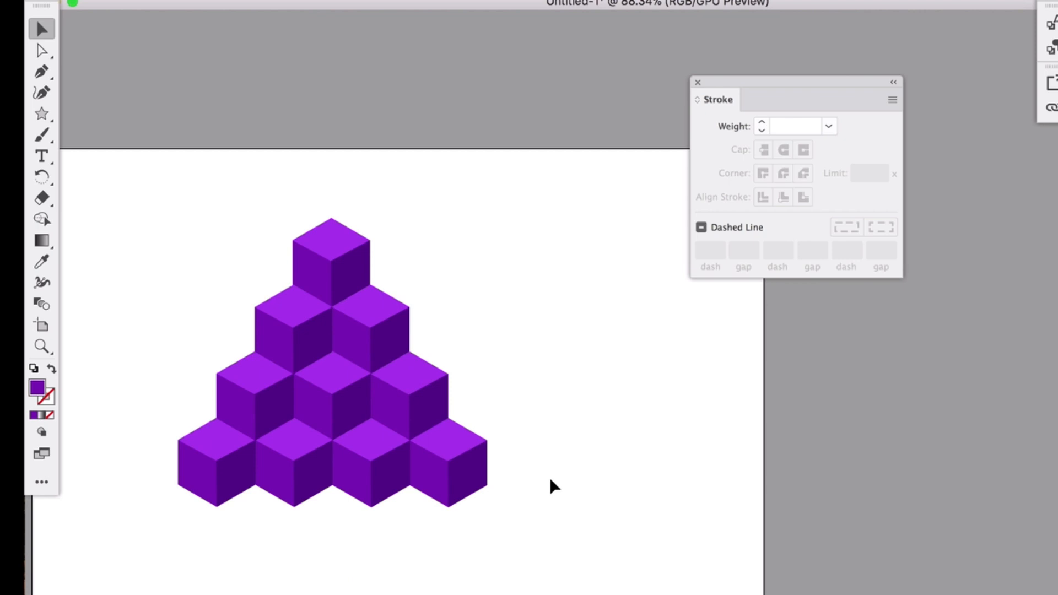
{"action": "scroll", "coordinate": [554, 486], "scroll_direction": "left", "scroll_amount": 1}
{"action": "scroll", "coordinate": [554, 486], "scroll_direction": "down", "scroll_amount": 1}
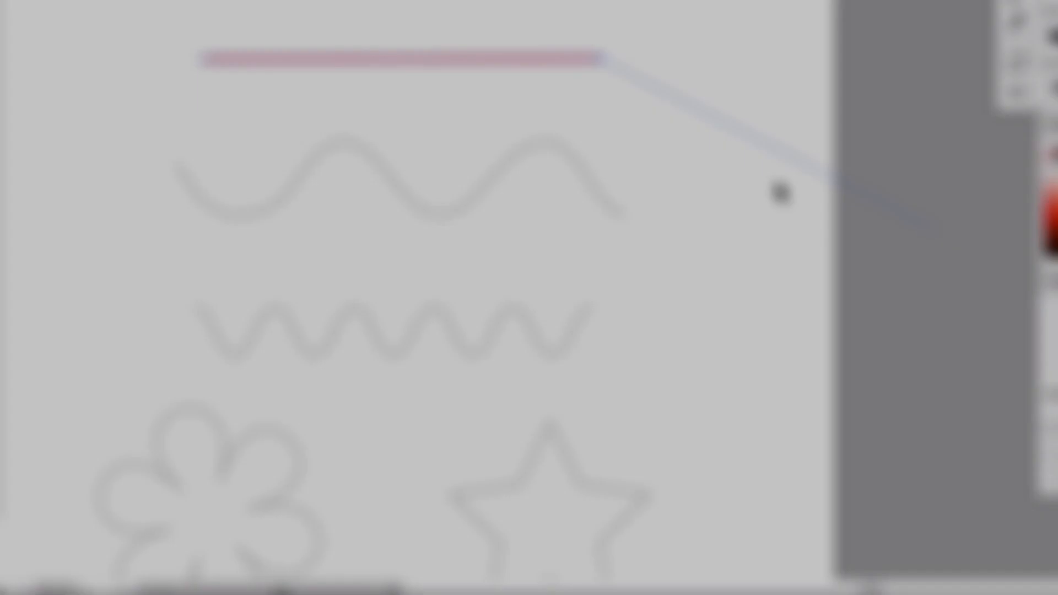
- Finish the straight red line and trace the wide wave with the Pen tool, using curved anchor points along its crests and troughs
{"action": "left_click", "coordinate": [779, 187], "text": "super"}
{"action": "left_click", "coordinate": [176, 166]}
{"action": "left_click_drag", "start_coordinate": [239, 217], "coordinate": [271, 215]}
{"action": "left_click_drag", "start_coordinate": [341, 142], "coordinate": [367, 144]}
{"action": "key", "text": "super+z"}
{"action": "left_click", "coordinate": [288, 191]}
{"action": "left_click_drag", "start_coordinate": [546, 143], "coordinate": [574, 145]}
{"action": "mouse_move", "coordinate": [588, 180]}
{"action": "left_mouse_down"}
{"action": "mouse_move", "coordinate": [600, 219]}
{"action": "mouse_move", "coordinate": [645, 219]}
{"action": "left_mouse_up"}
- Trace the tighter wave from left to right with the Pen tool, using curved anchors at crests and troughs and plain anchors between them
{"action": "scroll", "coordinate": [207, 370], "scroll_direction": "up", "scroll_amount": 4}
{"action": "left_click", "coordinate": [188, 262]}
{"action": "left_click_drag", "start_coordinate": [212, 282], "coordinate": [217, 298]}
{"action": "left_click_drag", "start_coordinate": [256, 347], "coordinate": [276, 347]}
{"action": "left_click", "coordinate": [294, 296]}
{"action": "left_click_drag", "start_coordinate": [326, 266], "coordinate": [345, 267]}
{"action": "left_click", "coordinate": [357, 305]}
{"action": "left_click_drag", "start_coordinate": [393, 346], "coordinate": [413, 347]}
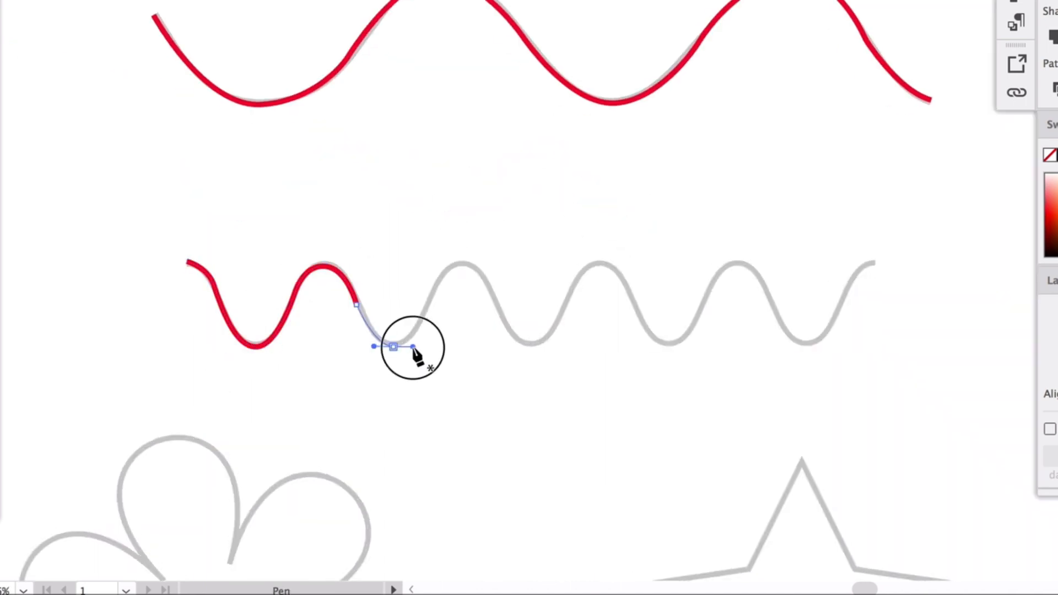
{"action": "left_click", "coordinate": [433, 295]}
{"action": "left_click_drag", "start_coordinate": [462, 266], "coordinate": [484, 267]}
{"action": "left_click", "coordinate": [495, 305]}
{"action": "left_click_drag", "start_coordinate": [530, 347], "coordinate": [551, 346]}
{"action": "left_click", "coordinate": [569, 305]}
{"action": "left_click", "coordinate": [708, 296]}
{"action": "left_click_drag", "start_coordinate": [737, 266], "coordinate": [759, 266]}
{"action": "left_click", "coordinate": [770, 304]}
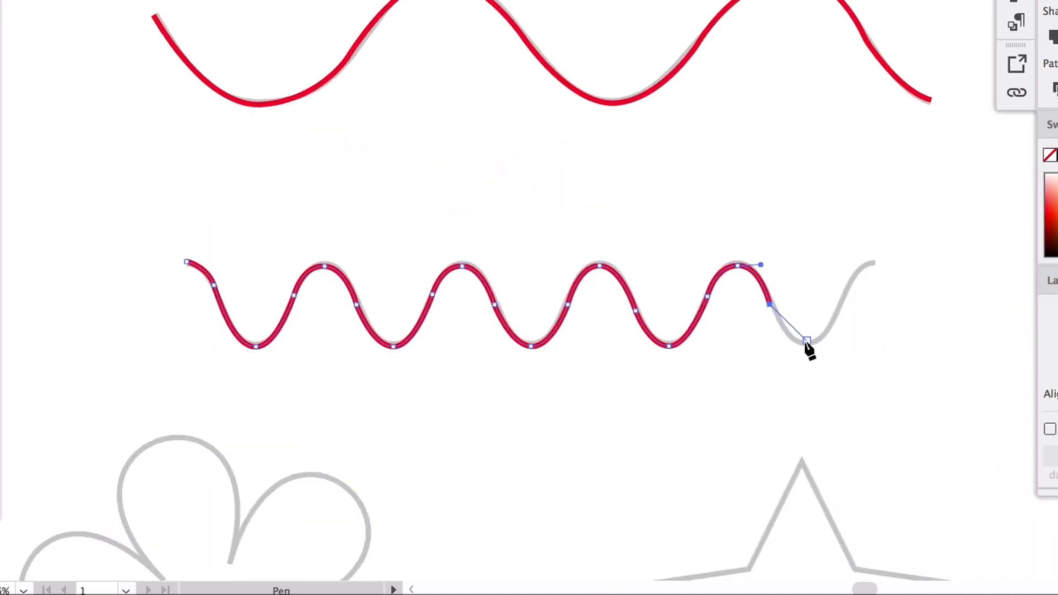
{"action": "left_click_drag", "start_coordinate": [806, 346], "coordinate": [826, 347]}
{"action": "left_click", "coordinate": [842, 297]}
{"action": "mouse_move", "coordinate": [872, 262]}
{"action": "left_mouse_down"}
{"action": "mouse_move", "coordinate": [903, 265]}
{"action": "mouse_move", "coordinate": [857, 269]}
{"action": "left_mouse_up"}
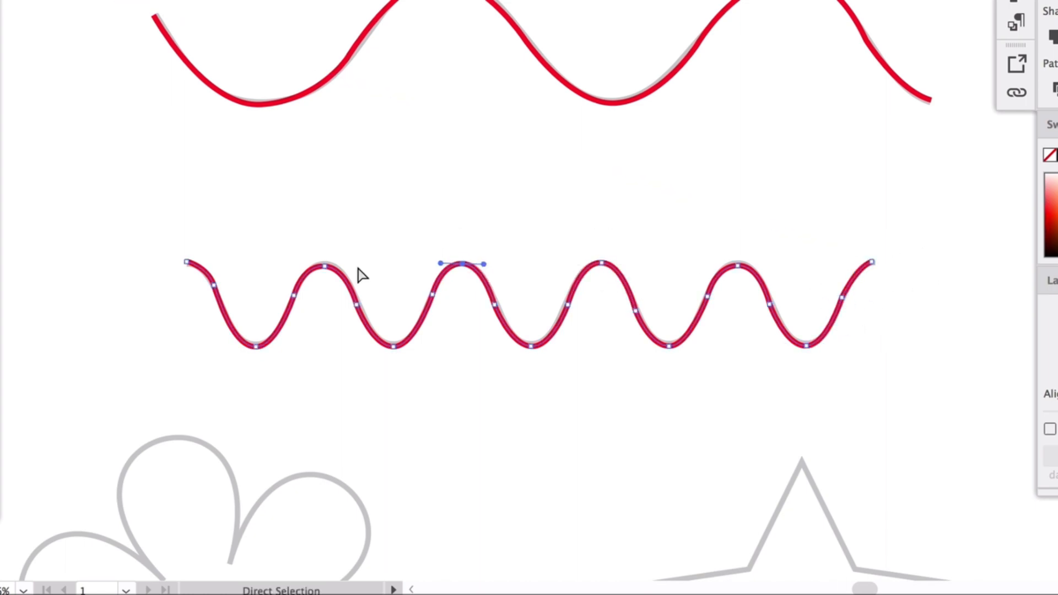
- Adjust the tighter wave's crest and slope anchor points with Direct Selection to match the grey guide, and deselect the path
{"action": "left_click_drag", "start_coordinate": [325, 266], "coordinate": [326, 263]}
{"action": "left_click_drag", "start_coordinate": [770, 304], "coordinate": [773, 305]}
{"action": "left_click_drag", "start_coordinate": [738, 266], "coordinate": [741, 263]}
{"action": "left_click_drag", "start_coordinate": [494, 305], "coordinate": [499, 303]}
{"action": "left_click_drag", "start_coordinate": [357, 305], "coordinate": [360, 305]}
{"action": "left_click", "coordinate": [537, 243]}
- Trace the star guide with the Pen tool as a closed straight-sided path, starting and ending at its left tip
{"action": "scroll", "coordinate": [536, 243], "scroll_direction": "down", "scroll_amount": 5}
{"action": "key", "text": "p"}
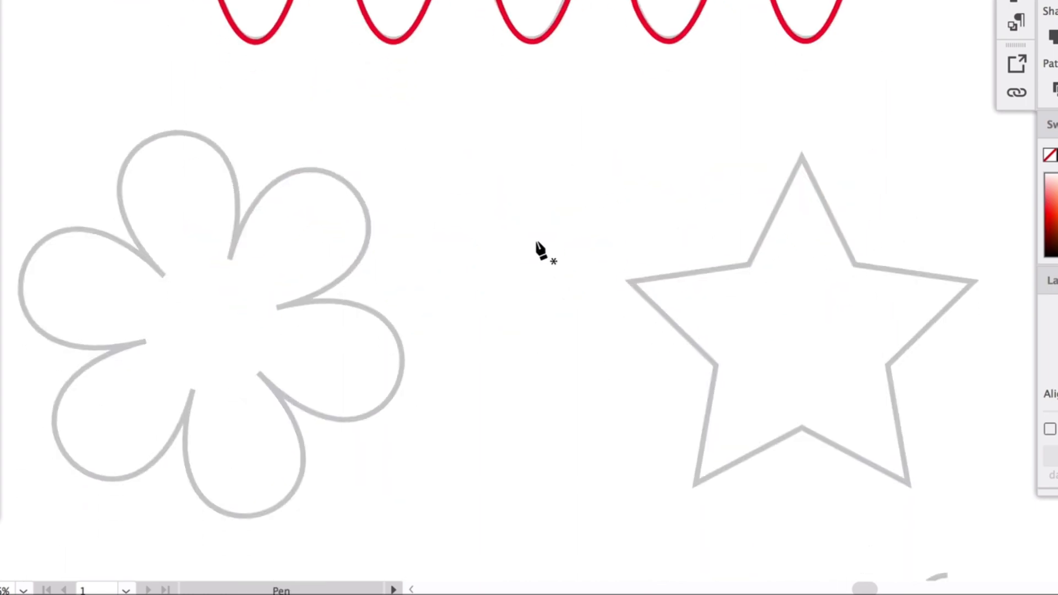
{"action": "left_click", "coordinate": [628, 281]}
{"action": "left_click", "coordinate": [803, 156]}
{"action": "left_click", "coordinate": [976, 281]}
{"action": "left_click", "coordinate": [909, 486]}
{"action": "left_click", "coordinate": [695, 485]}
{"action": "left_click", "coordinate": [629, 281]}
- Trace the flower guide's upper-right petal with curved Pen tool segments and continue into the petal below it
{"action": "left_click", "coordinate": [232, 258]}
{"action": "mouse_move", "coordinate": [305, 167]}
{"action": "left_mouse_down"}
{"action": "mouse_move", "coordinate": [308, 175]}
{"action": "mouse_move", "coordinate": [325, 161]}
{"action": "left_mouse_up"}
{"action": "left_click_drag", "start_coordinate": [361, 201], "coordinate": [370, 211]}
{"action": "left_click_drag", "start_coordinate": [349, 274], "coordinate": [311, 318]}
{"action": "left_click", "coordinate": [349, 274]}
{"action": "left_click_drag", "start_coordinate": [336, 418], "coordinate": [279, 402]}
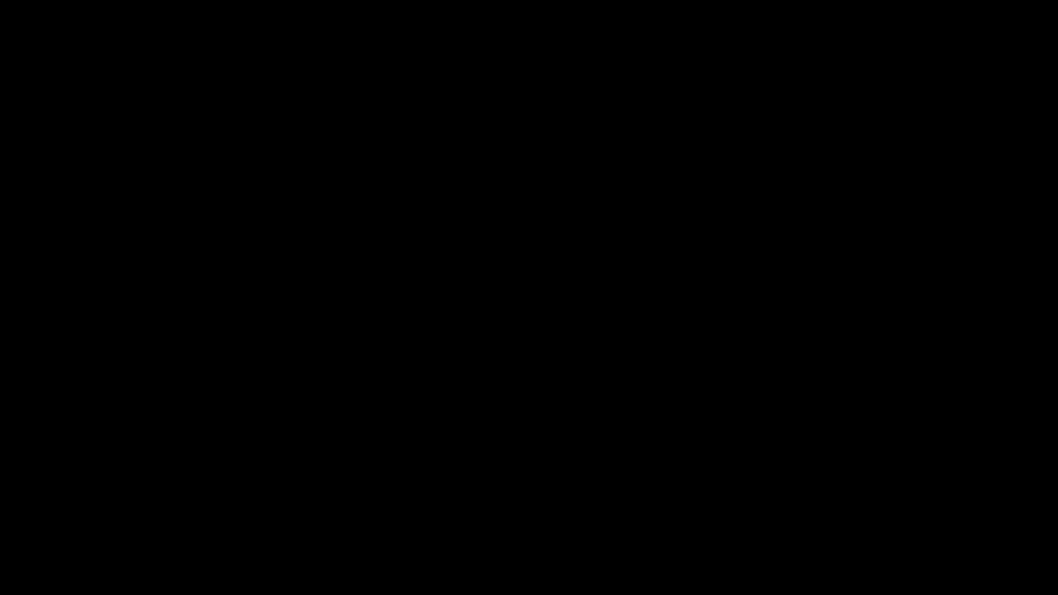